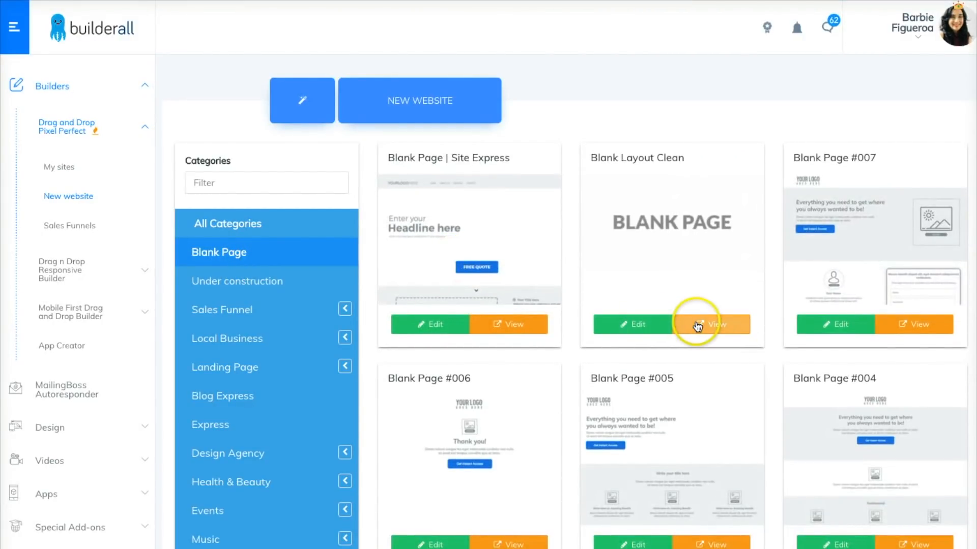
Step: Open the Blank Layout Clean template for editing and extend the bottom of the page's content area downward
click(643, 329)
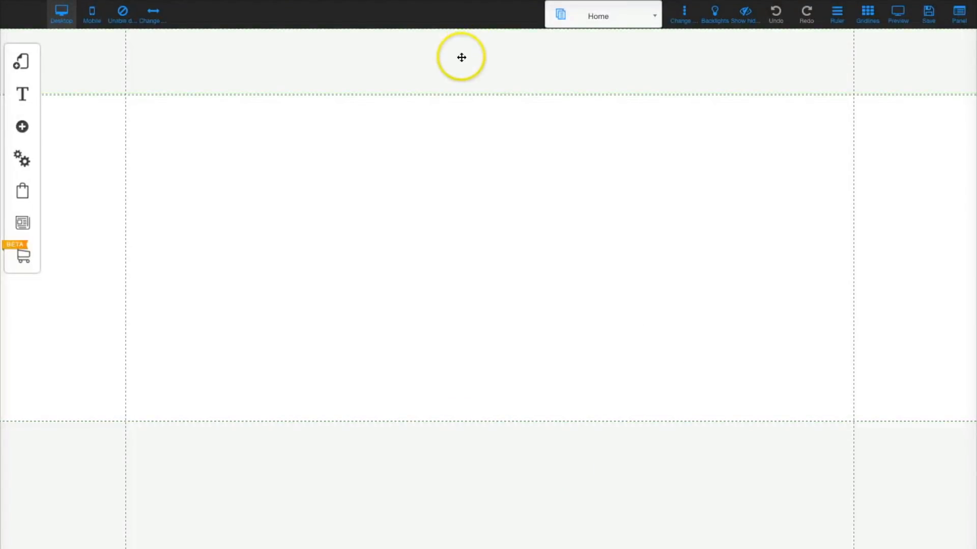
drag(501, 450, 502, 447)
mouse_move(502, 447)
mouse_down()
mouse_move(501, 468)
mouse_move(500, 460)
mouse_up()
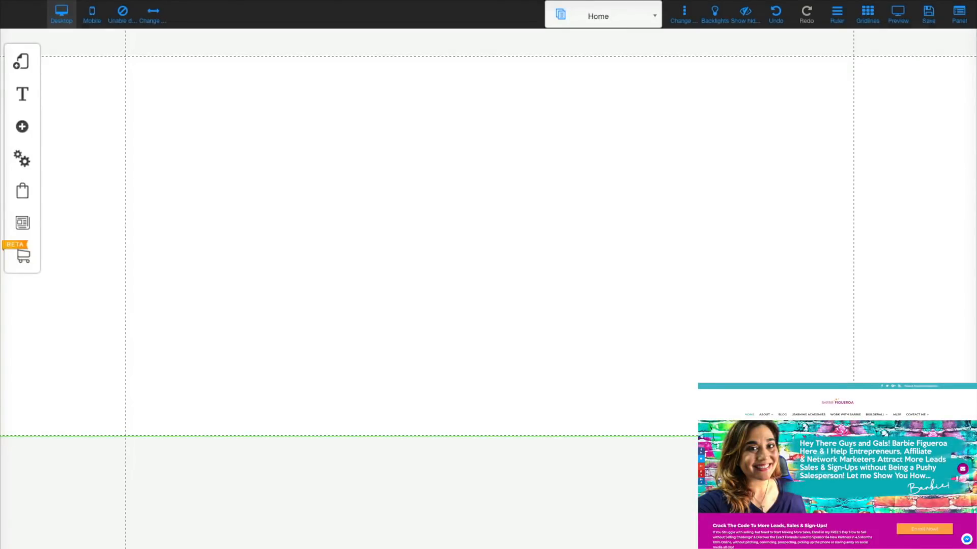
scroll(637, 335, up, 1)
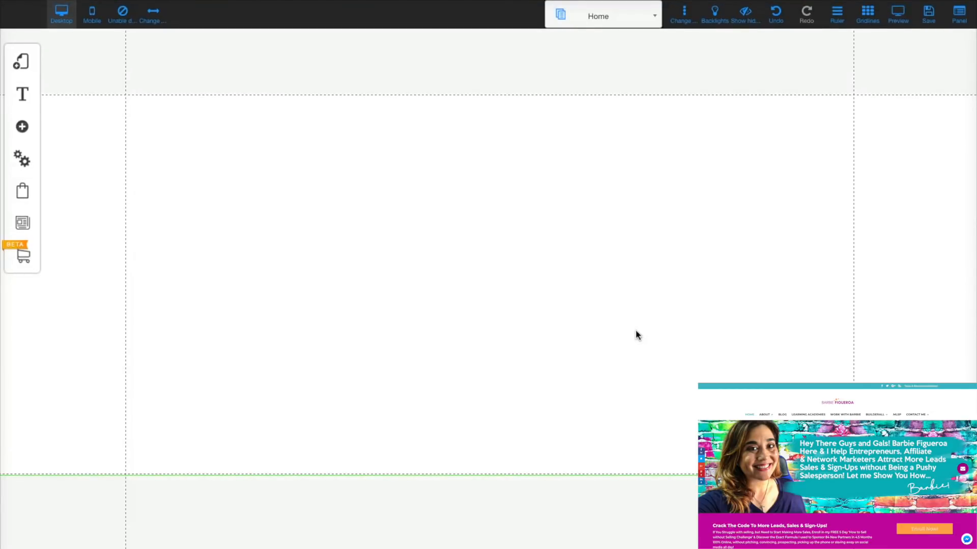
Step: Set the header's background color to white and extend its lower edge to make the header taller
click(593, 61)
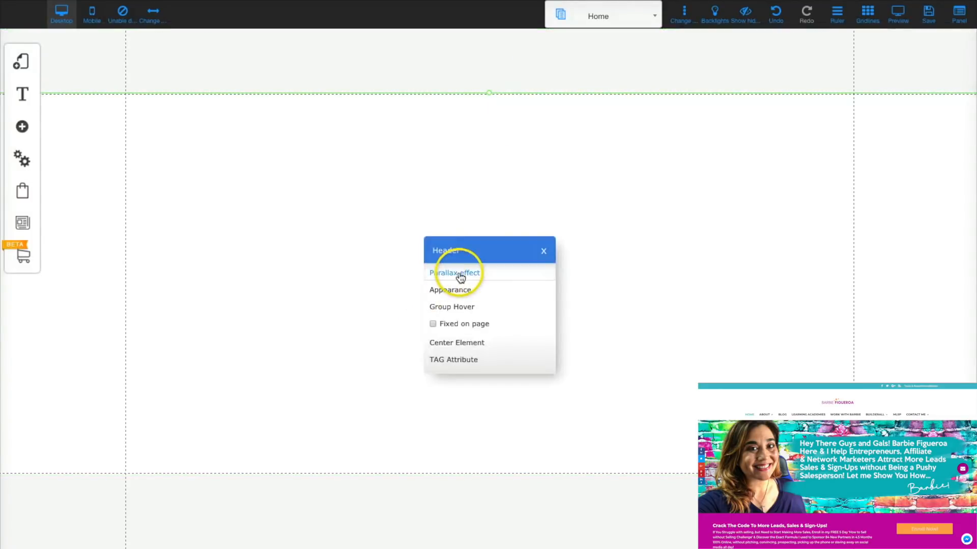
click(450, 290)
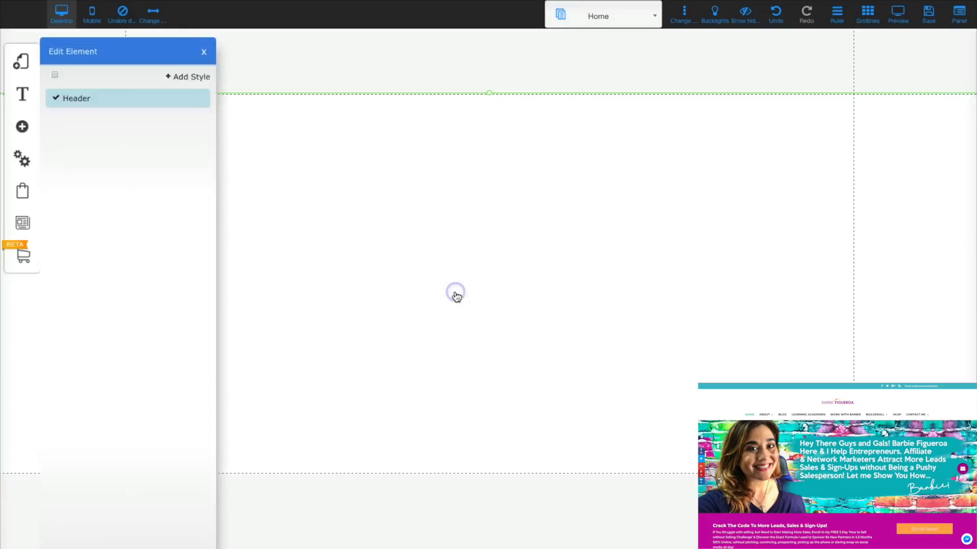
click(200, 100)
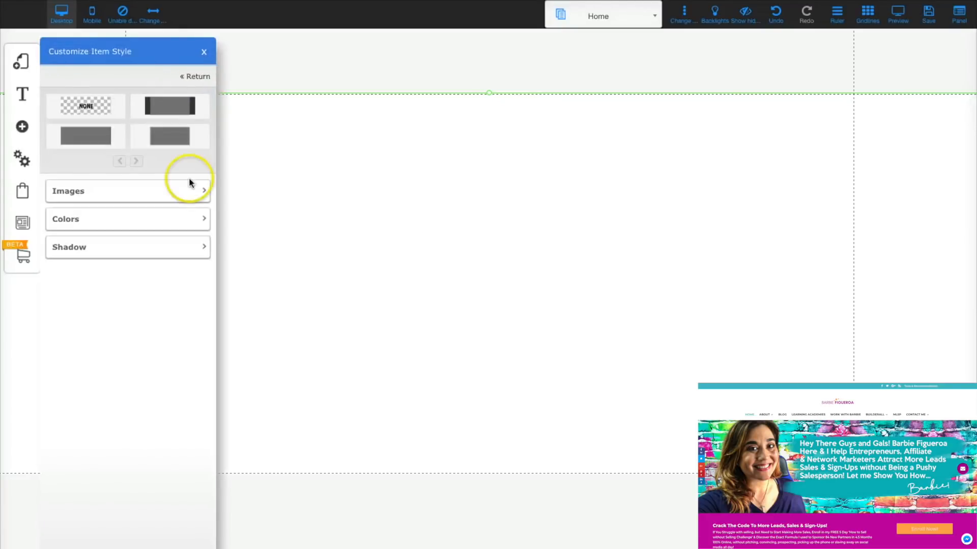
click(206, 192)
click(199, 265)
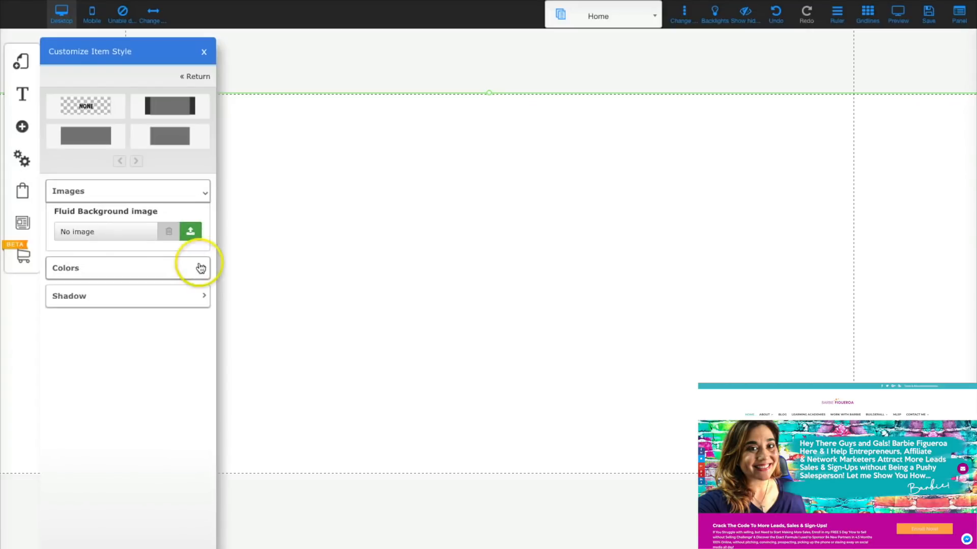
click(195, 248)
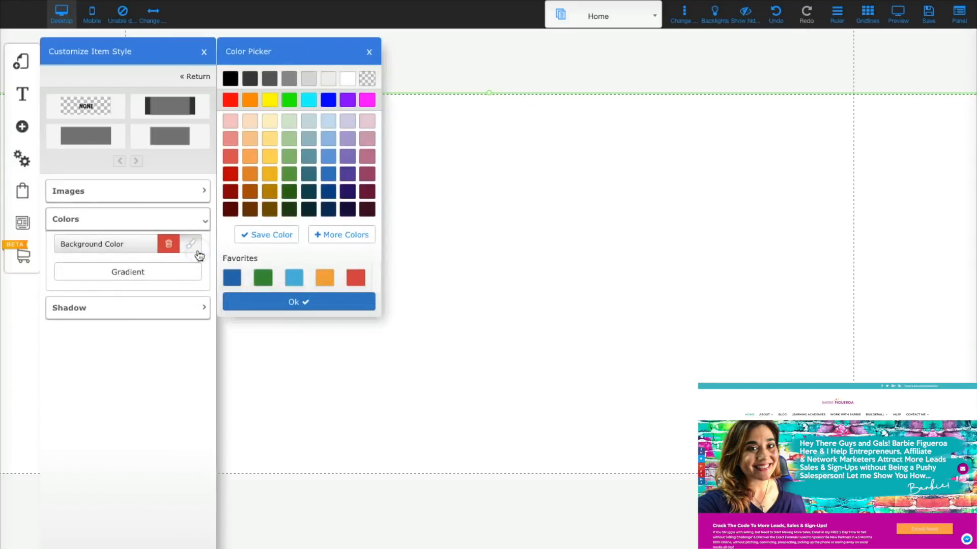
click(346, 80)
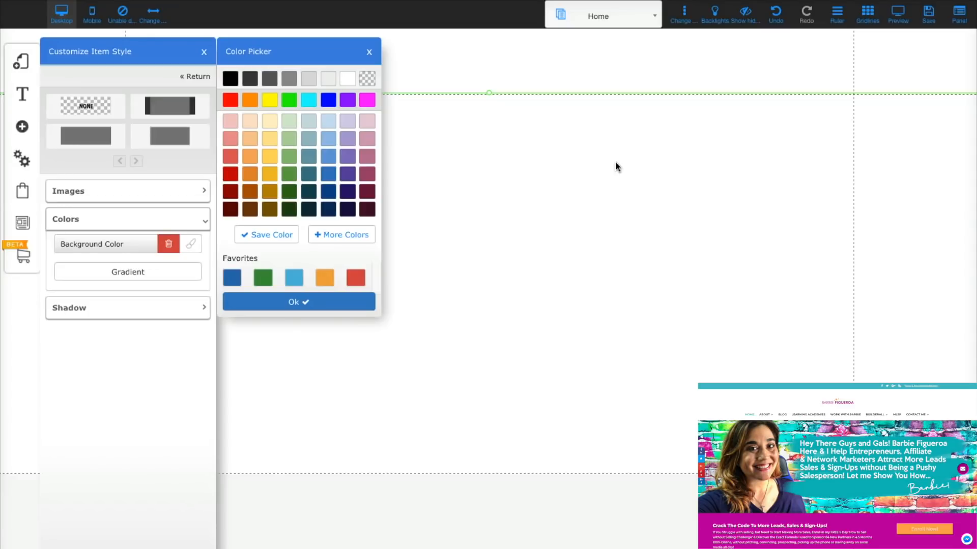
click(615, 165)
click(514, 80)
drag(489, 95, 487, 137)
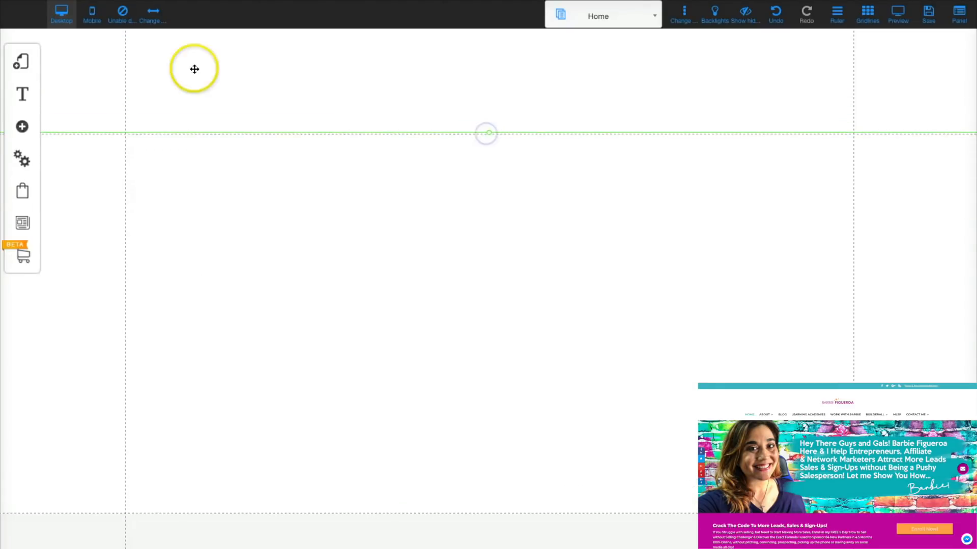
Step: Add a standard Image element and place it near the center of the page, overlapping the header
click(21, 127)
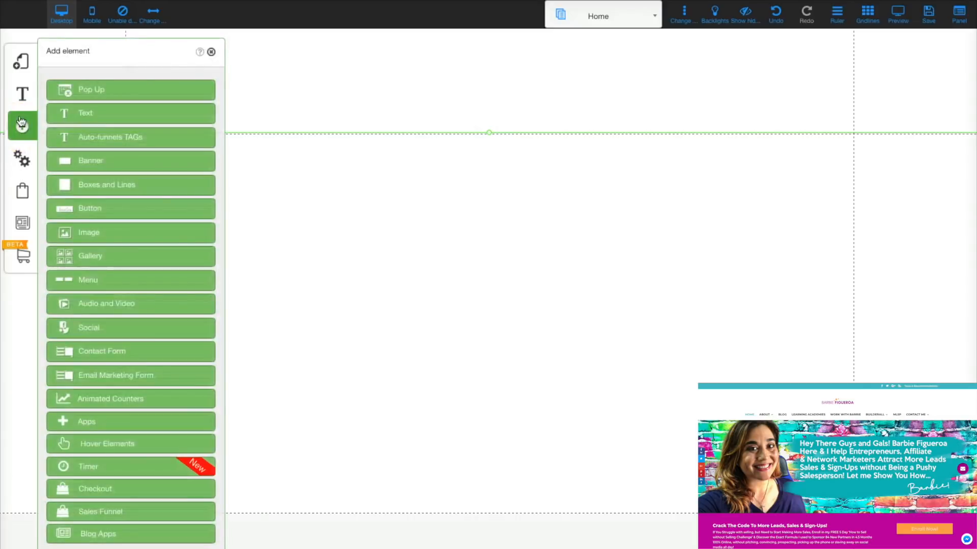
click(102, 231)
click(118, 169)
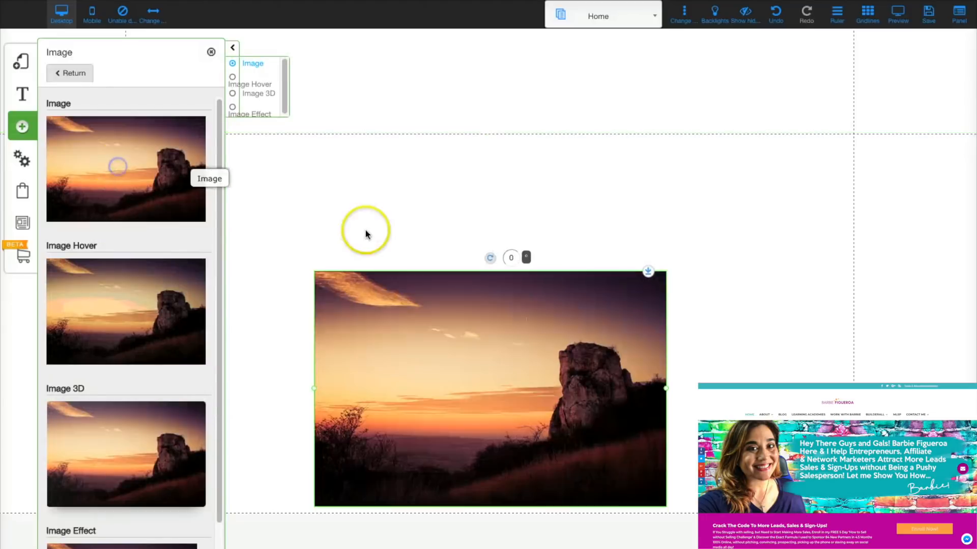
drag(502, 374, 500, 142)
drag(596, 232, 661, 104)
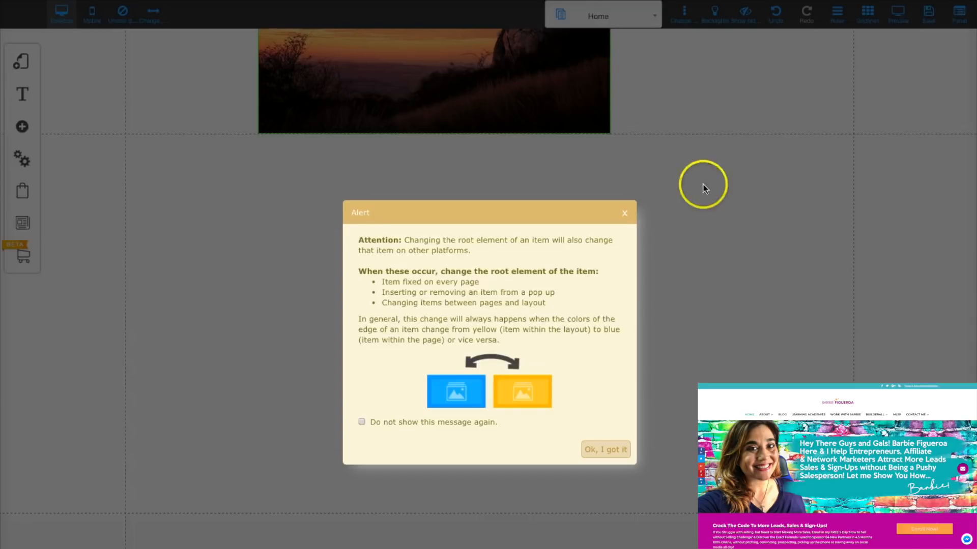
click(617, 456)
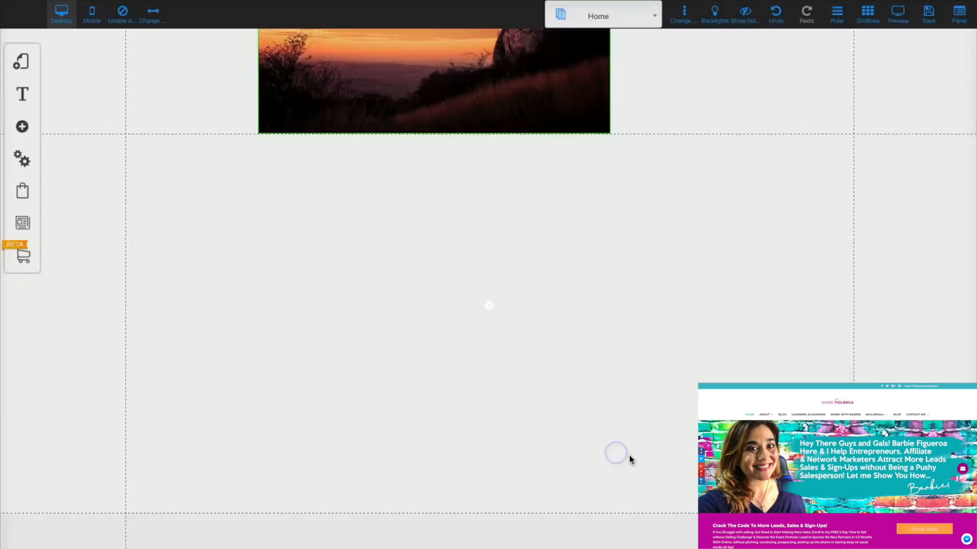
drag(541, 83, 587, 262)
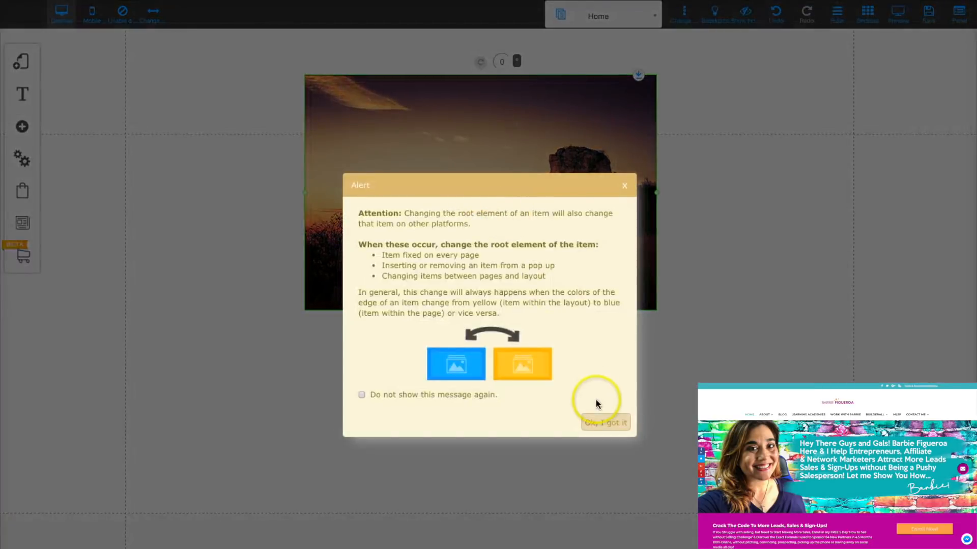
click(595, 421)
Step: Replace the placeholder image with the uploaded purple logo carrying the tagline "Rise Above the Crowd & Shine Your Light Online"
click(496, 175)
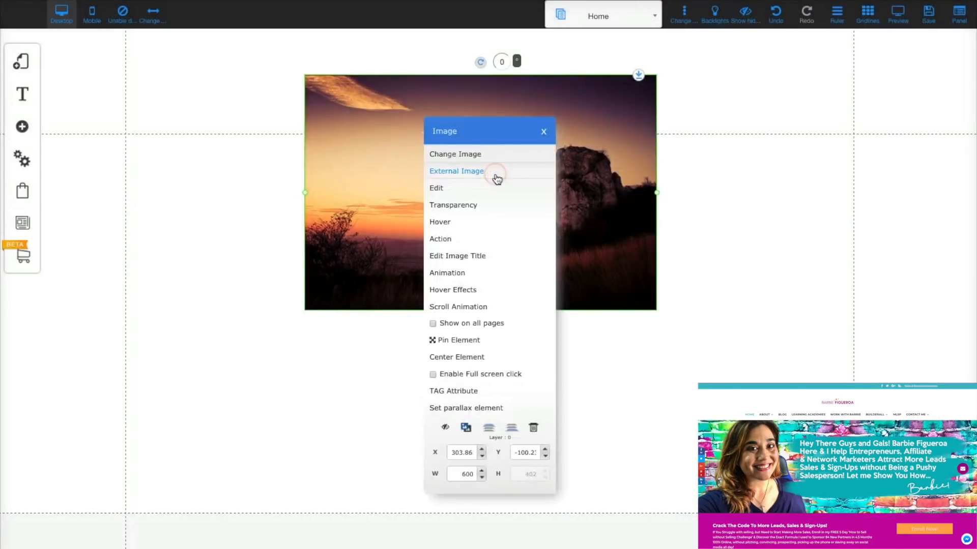
click(449, 157)
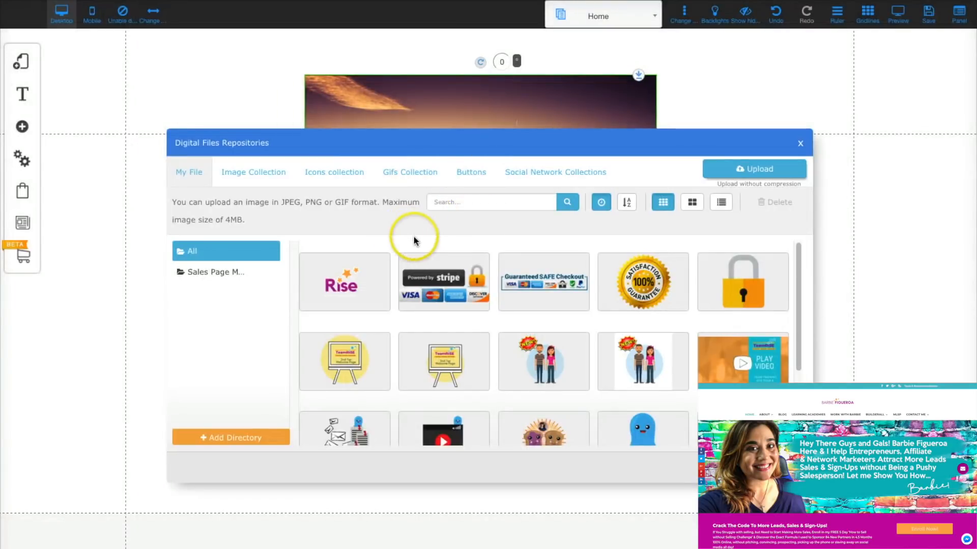
scroll(510, 244, down, 6)
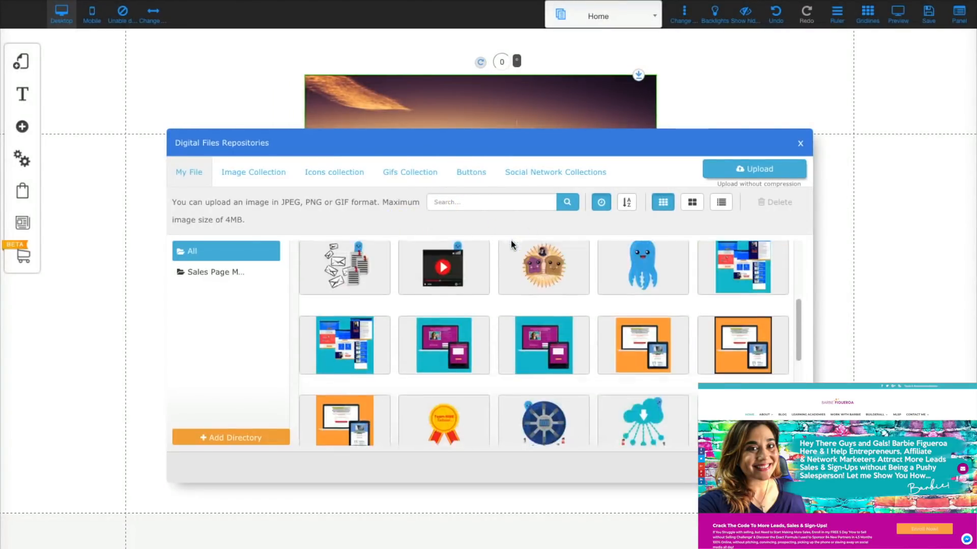
scroll(511, 240, down, 10)
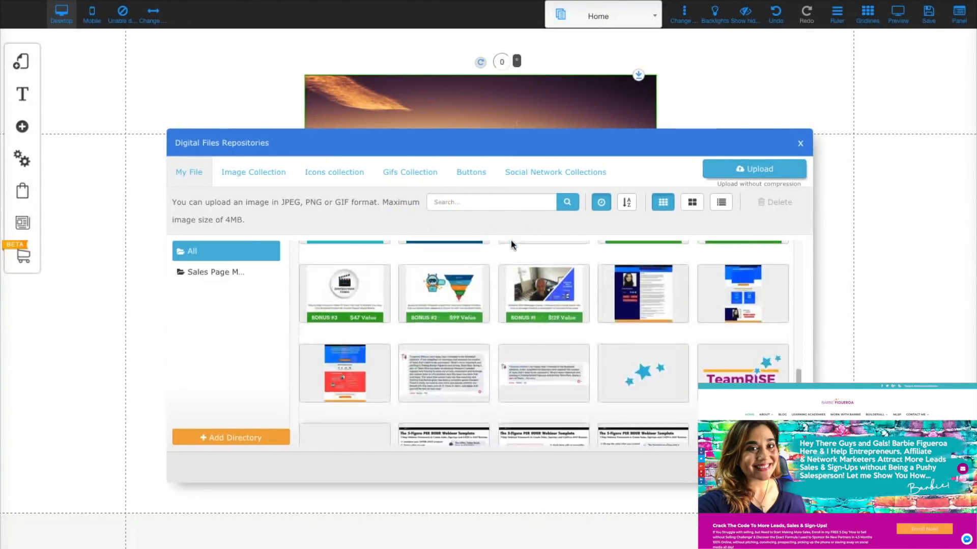
scroll(510, 240, down, 10)
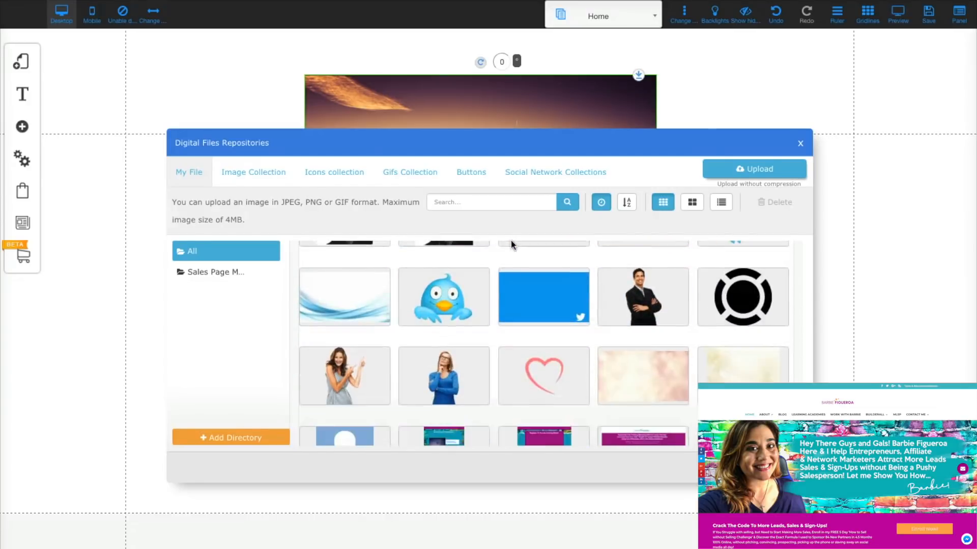
scroll(511, 245, down, 10)
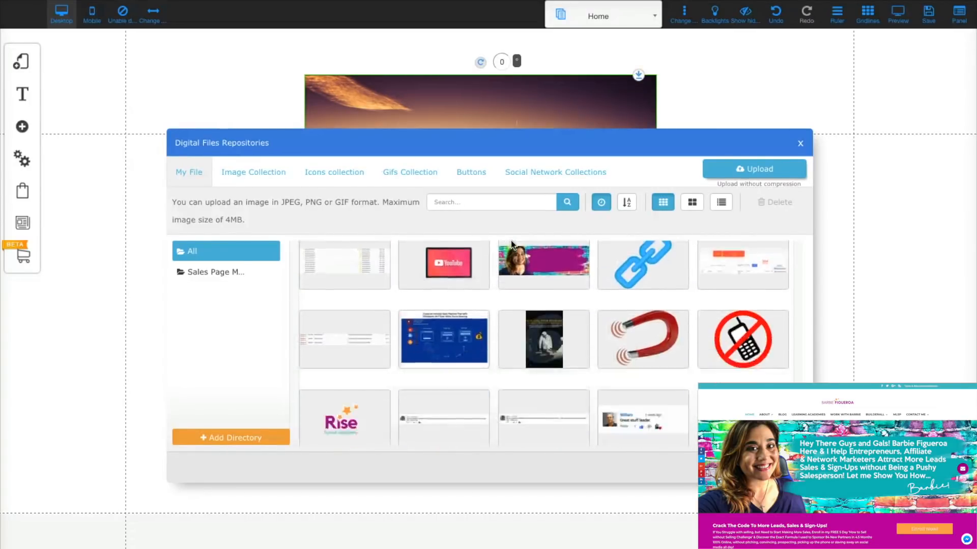
scroll(510, 245, down, 10)
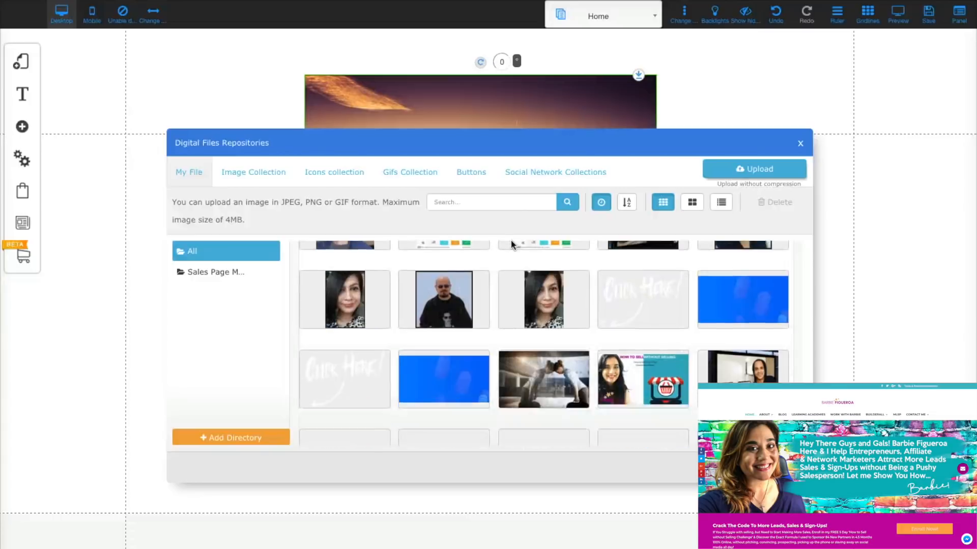
scroll(511, 240, down, 10)
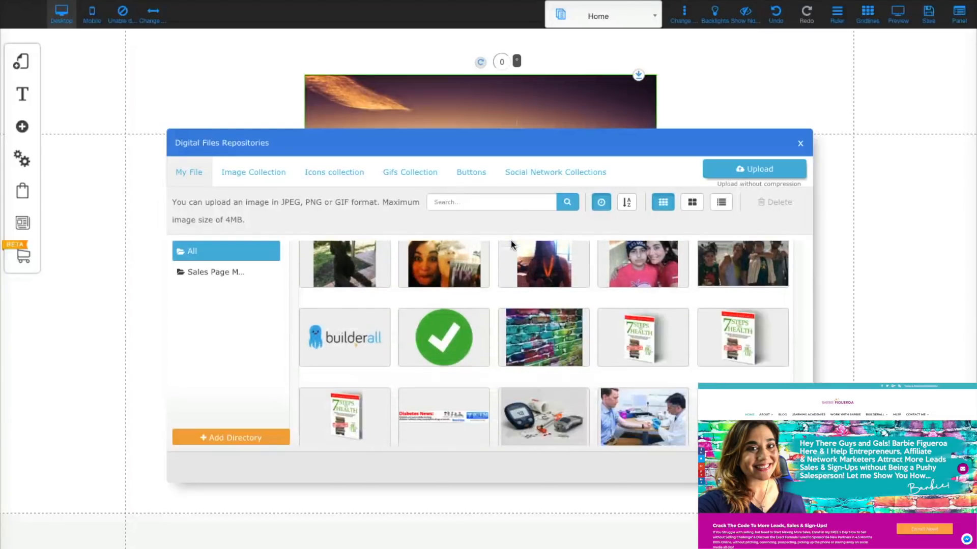
scroll(510, 240, down, 3)
scroll(510, 240, up, 1)
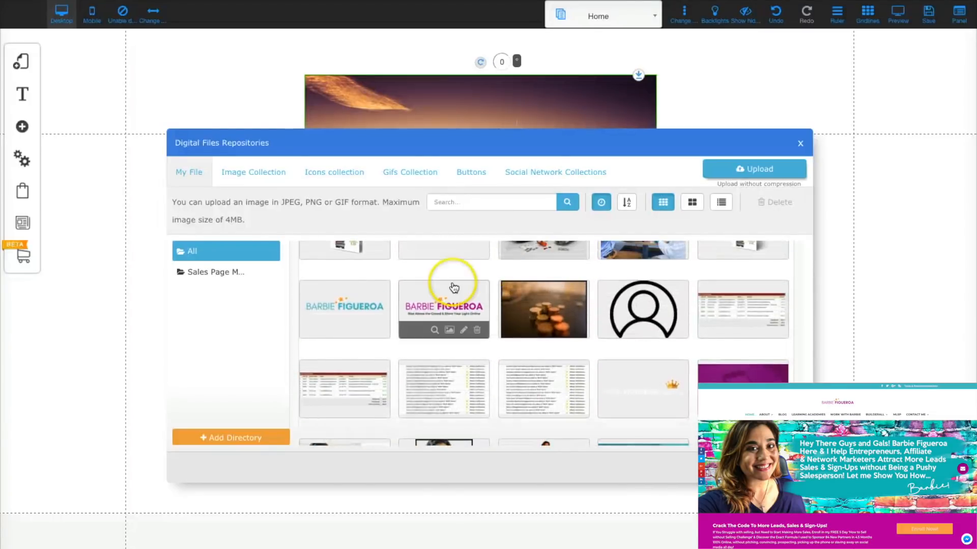
click(440, 311)
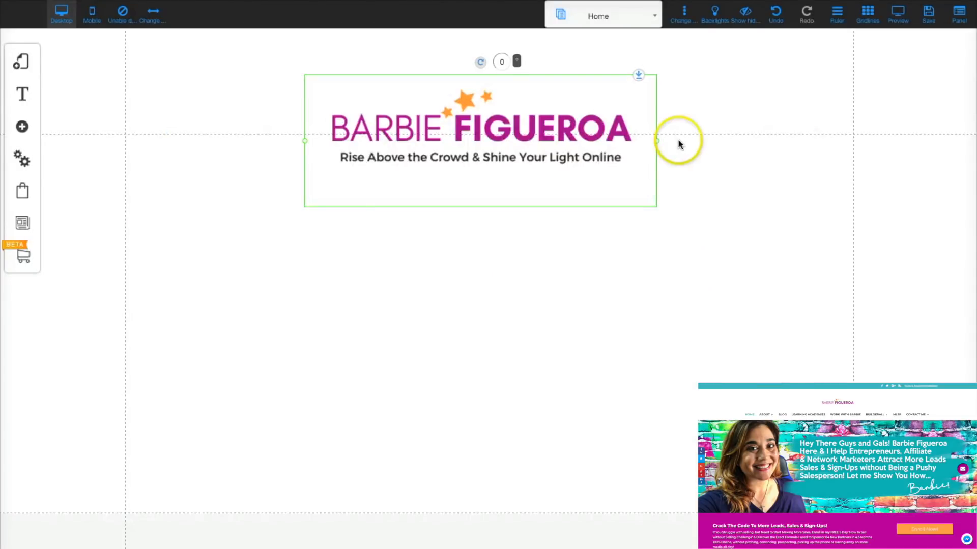
Step: Shrink the logo to well under half its width and move it inside the header, near the center
drag(659, 144, 444, 87)
drag(375, 99, 532, 80)
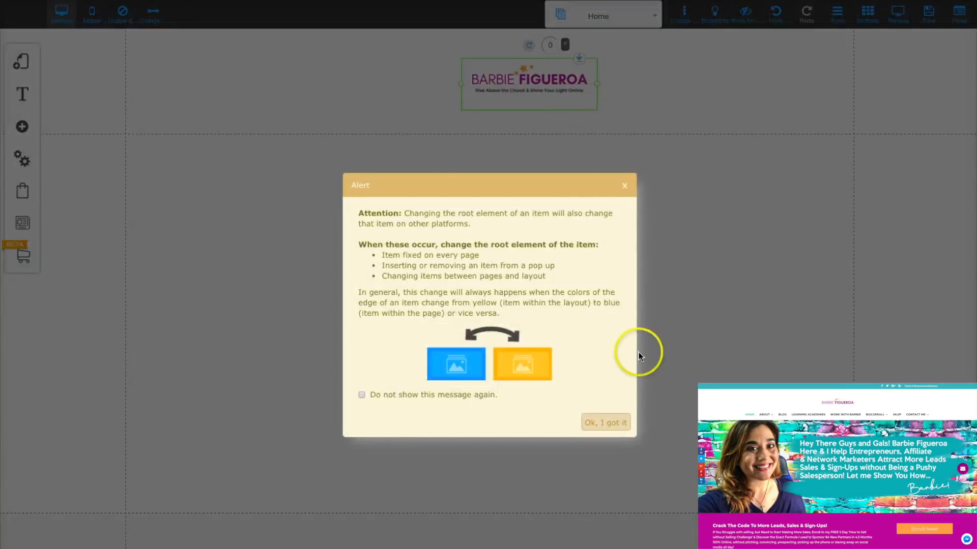
click(614, 424)
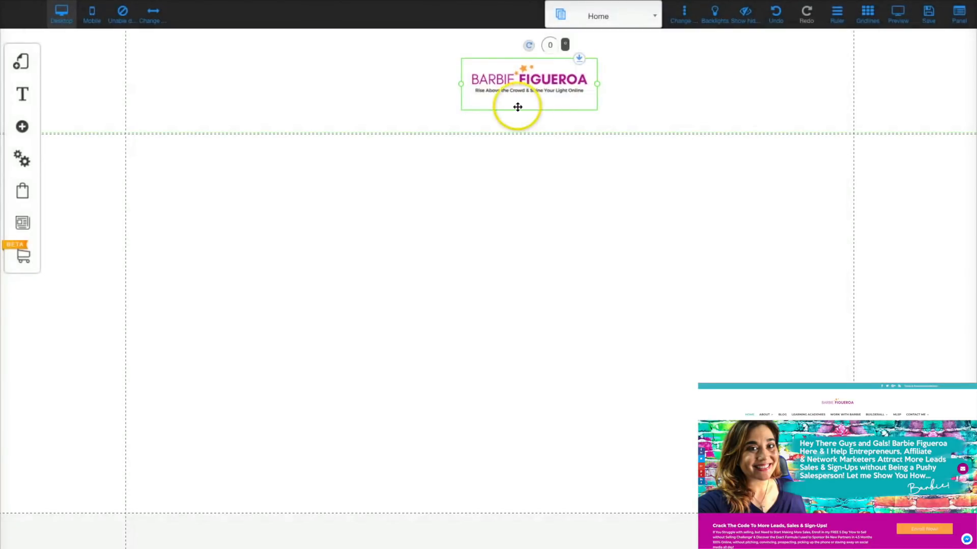
Step: Shift the logo slightly left and up within the header, and extend the header's lower edge to make room below it
click(490, 154)
click(503, 125)
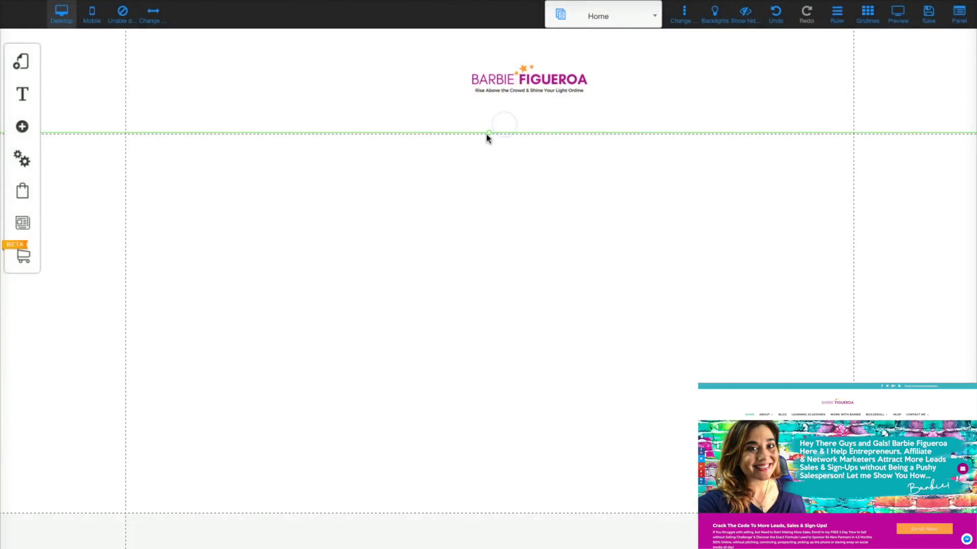
drag(521, 84, 501, 76)
click(497, 127)
drag(490, 137, 486, 160)
click(485, 123)
Step: Add a menu in the first Classic style and place it in the header below the logo
click(22, 127)
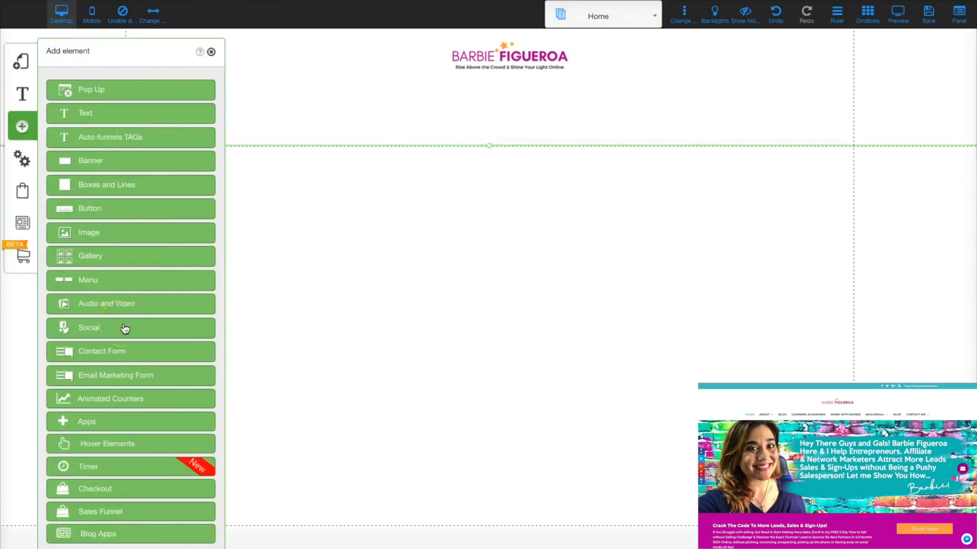
click(84, 283)
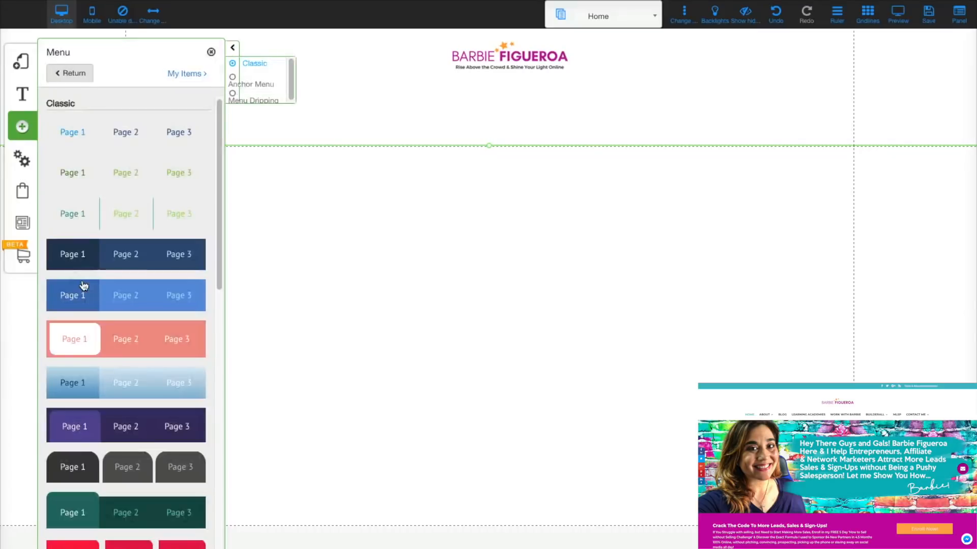
click(149, 134)
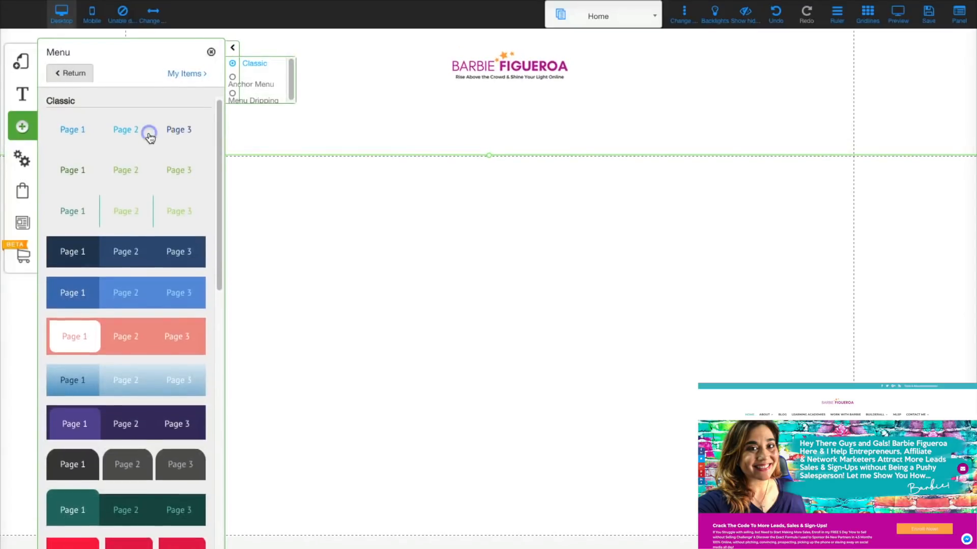
click(588, 319)
drag(498, 286, 499, 121)
click(613, 422)
click(497, 285)
click(511, 397)
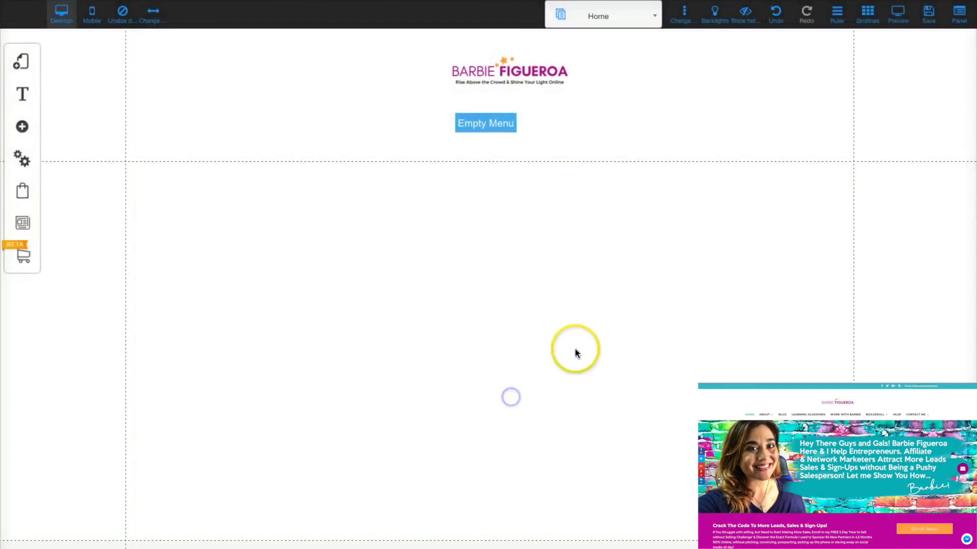
Step: Nudge the empty menu slightly right so it sits closer to the center beneath the logo
click(493, 124)
drag(493, 124, 497, 121)
click(487, 117)
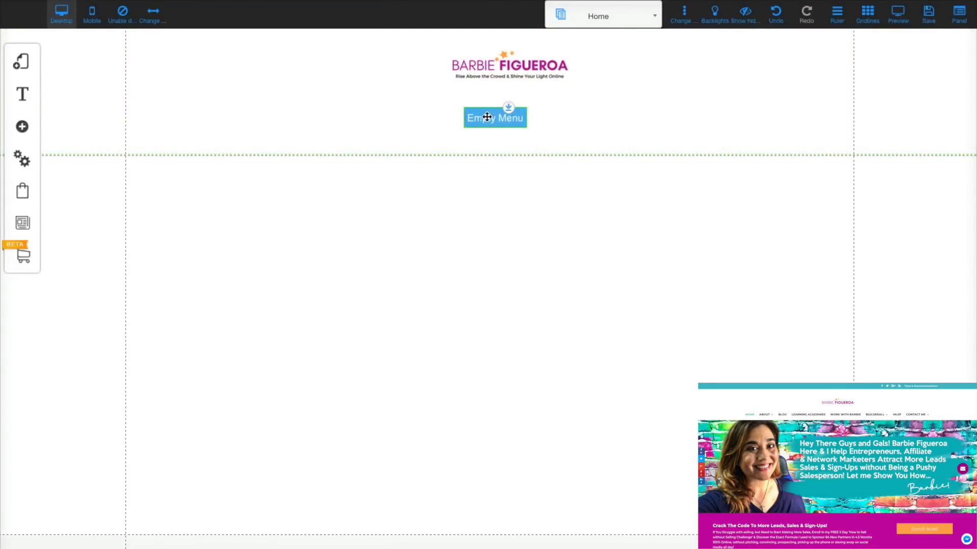
click(539, 240)
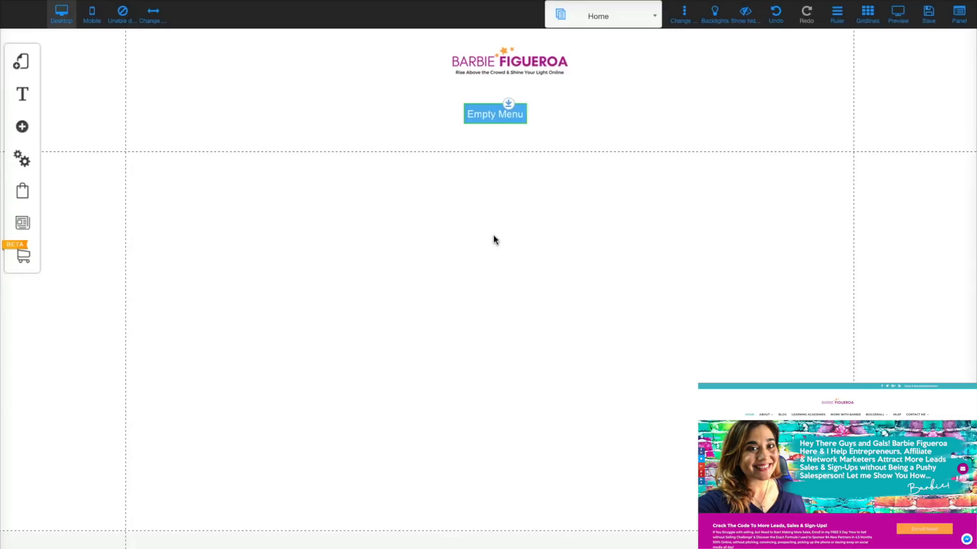
click(434, 231)
click(254, 247)
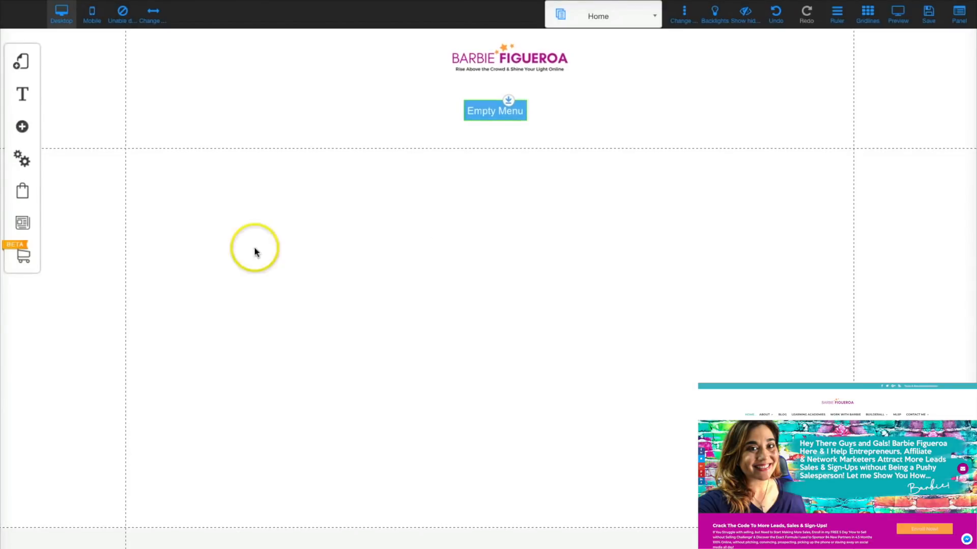
Step: Add a Classic Standard (Dark Blue) banner and place it at full width directly below the header
click(23, 128)
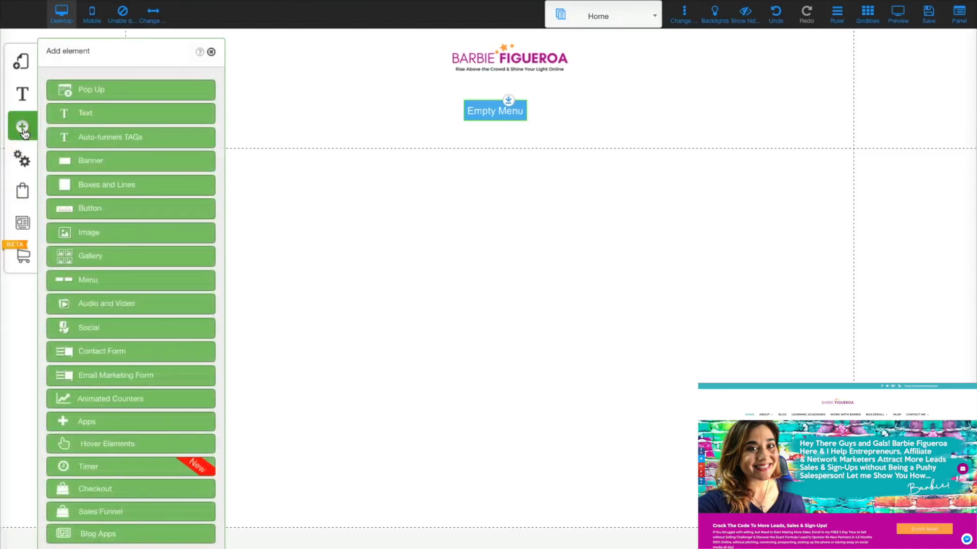
click(105, 160)
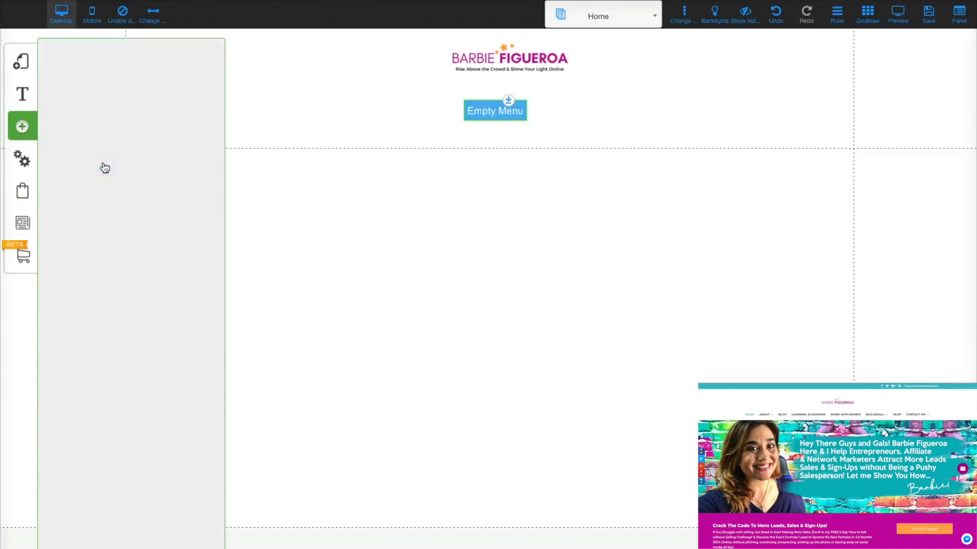
click(132, 156)
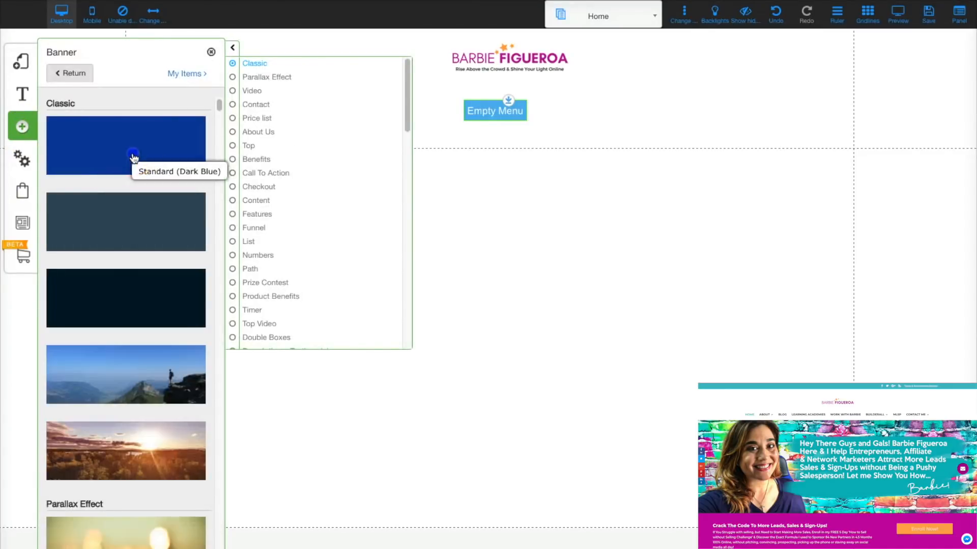
click(793, 369)
mouse_move(766, 323)
mouse_down()
mouse_move(767, 339)
mouse_move(765, 324)
mouse_up()
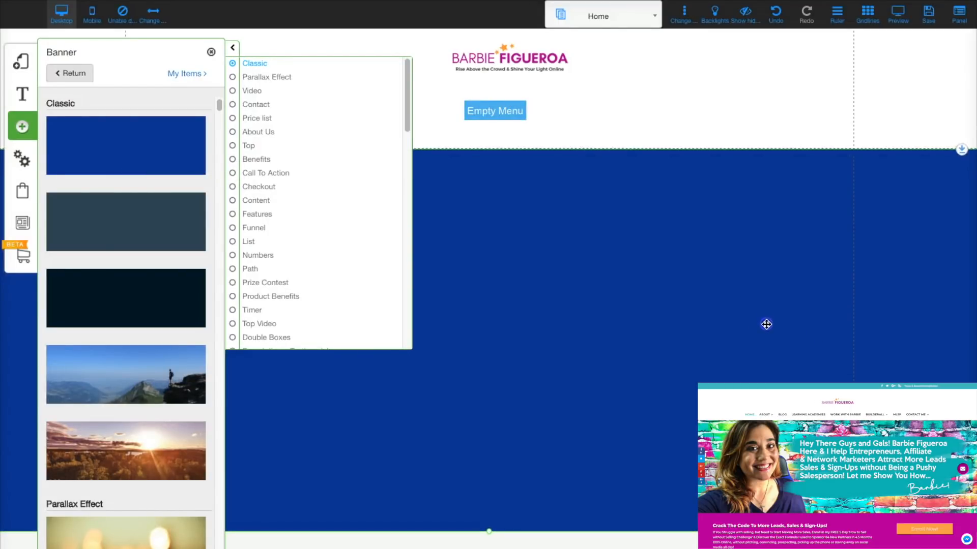
click(787, 68)
Step: Extend the page body's lower edge slightly to leave white space beneath the blue banner
scroll(751, 275, down, 1)
scroll(751, 275, down, 1)
click(512, 486)
drag(492, 479, 480, 493)
scroll(553, 263, up, 5)
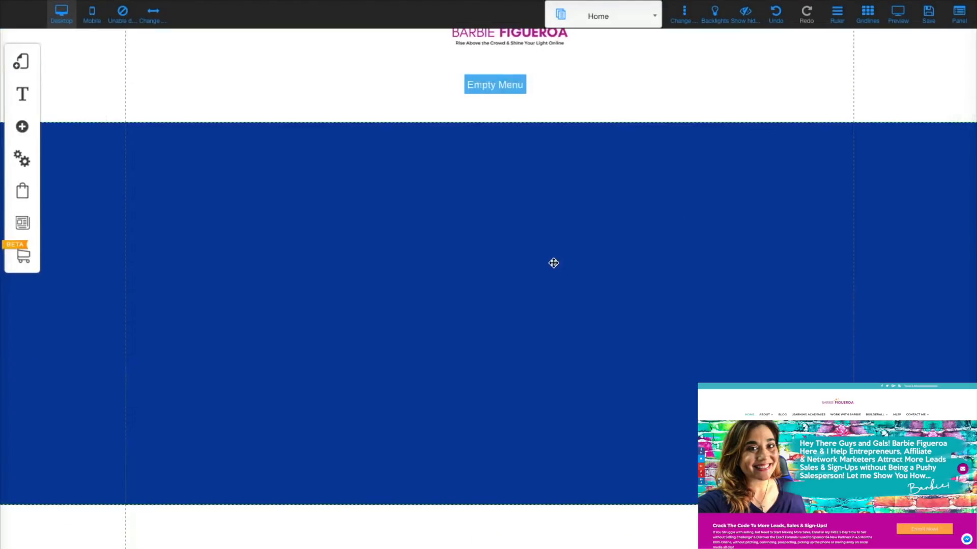
Step: Open the file repository for choosing the blue banner's fluid background image
click(547, 272)
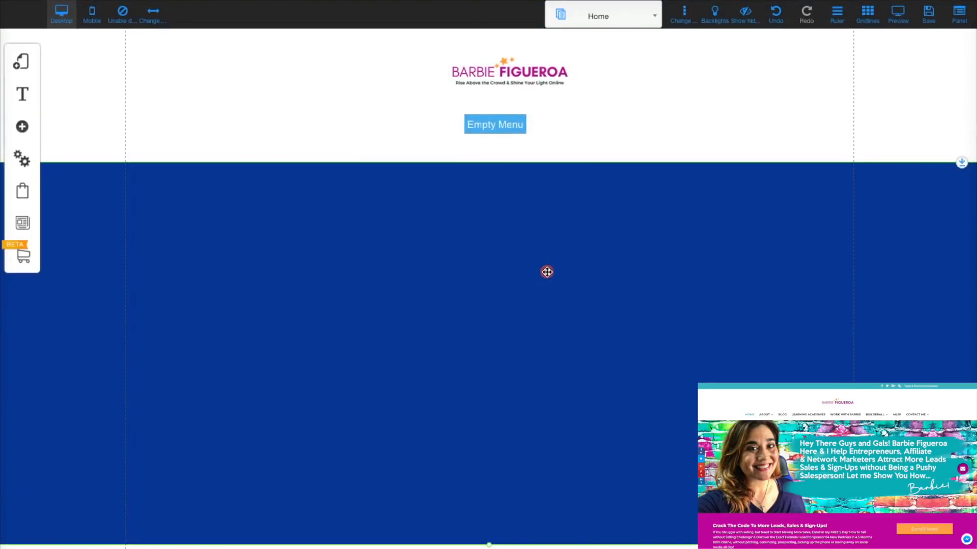
click(454, 223)
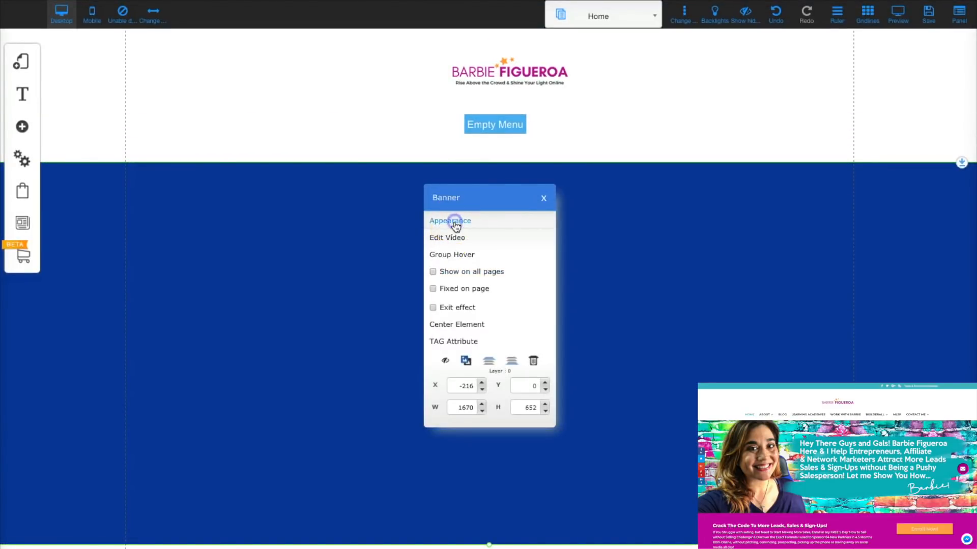
click(203, 193)
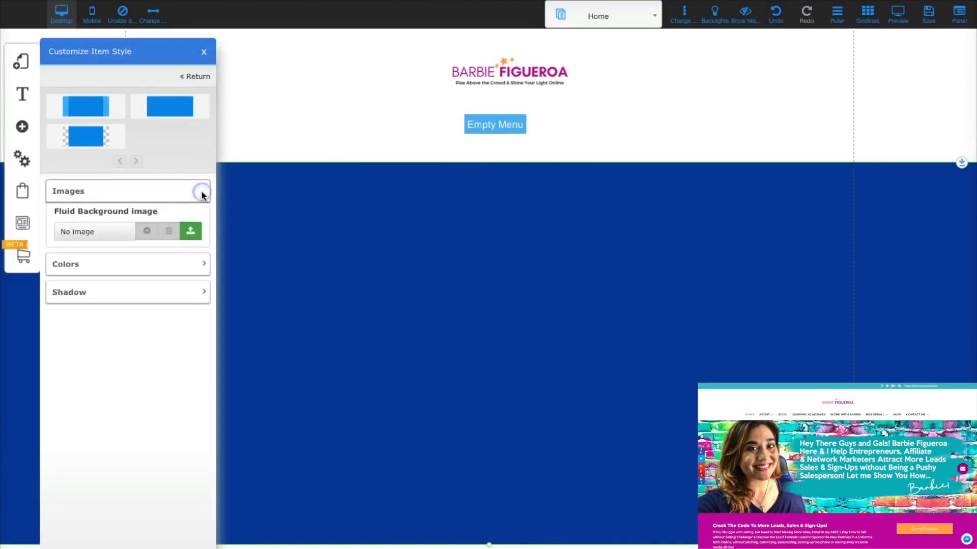
click(192, 234)
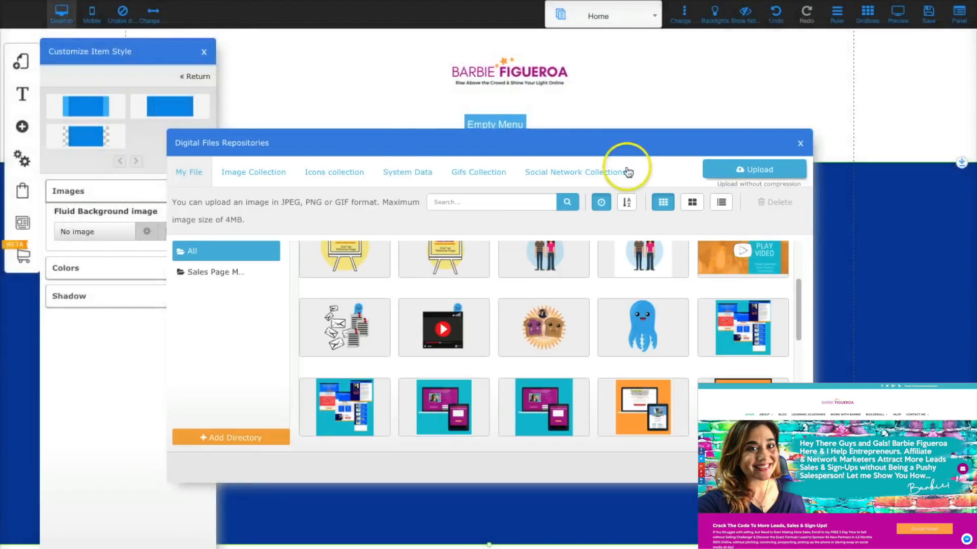
Step: Upload Screen Shot 2018-11-30 at 12.13.29 PM.png from the Desktop folder and apply it as the banner's background image
click(777, 164)
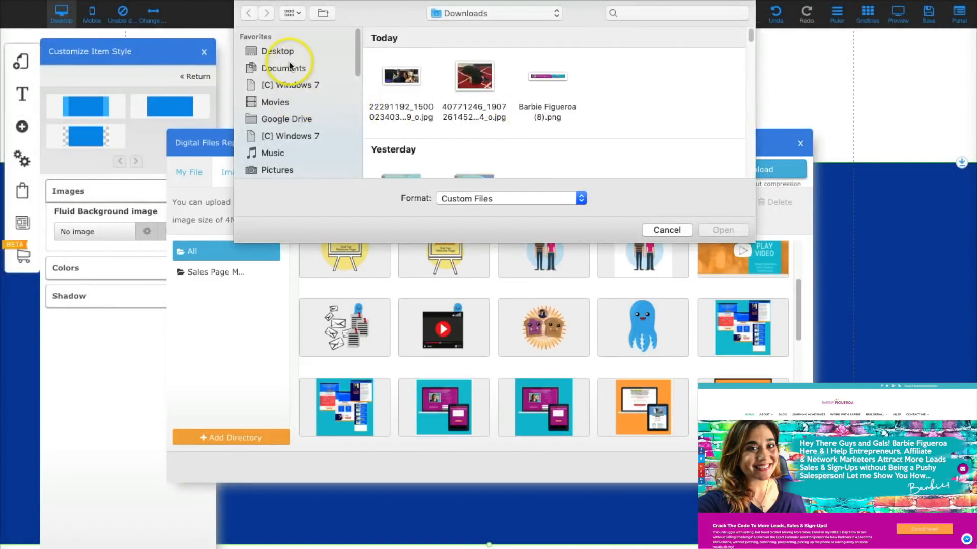
click(289, 54)
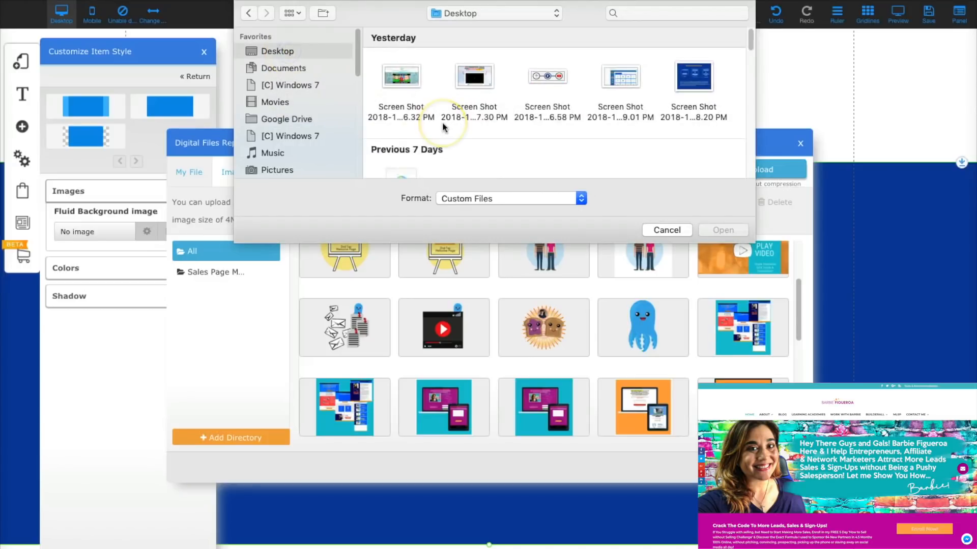
scroll(443, 128, down, 10)
click(399, 115)
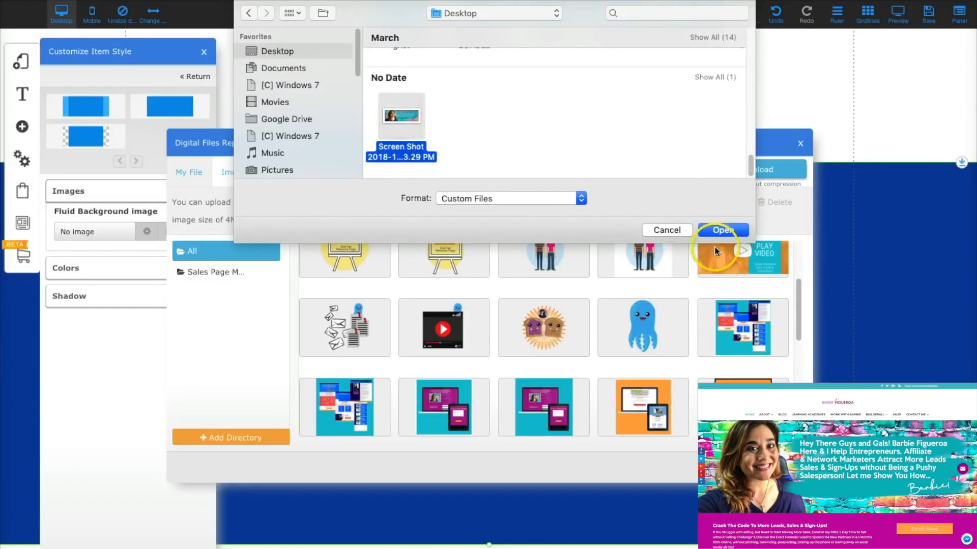
click(728, 232)
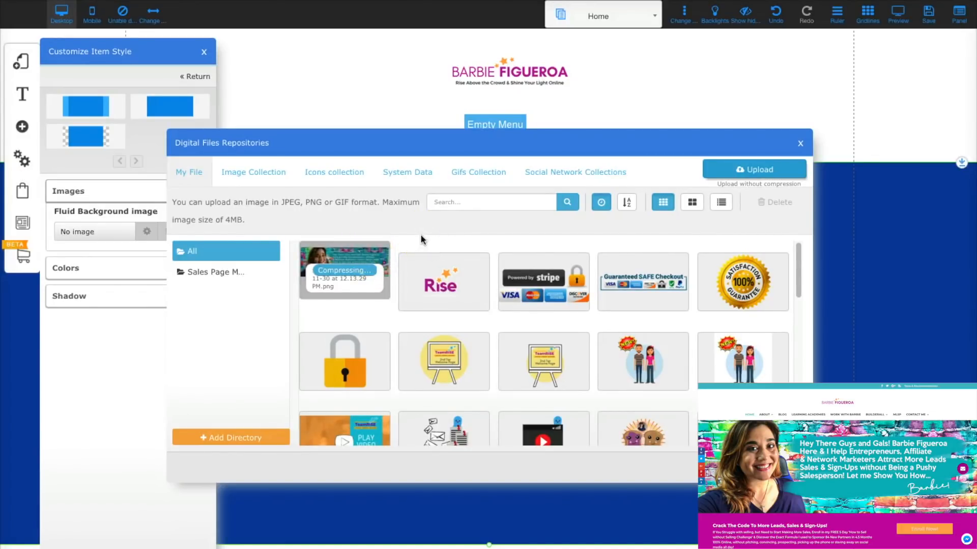
click(377, 252)
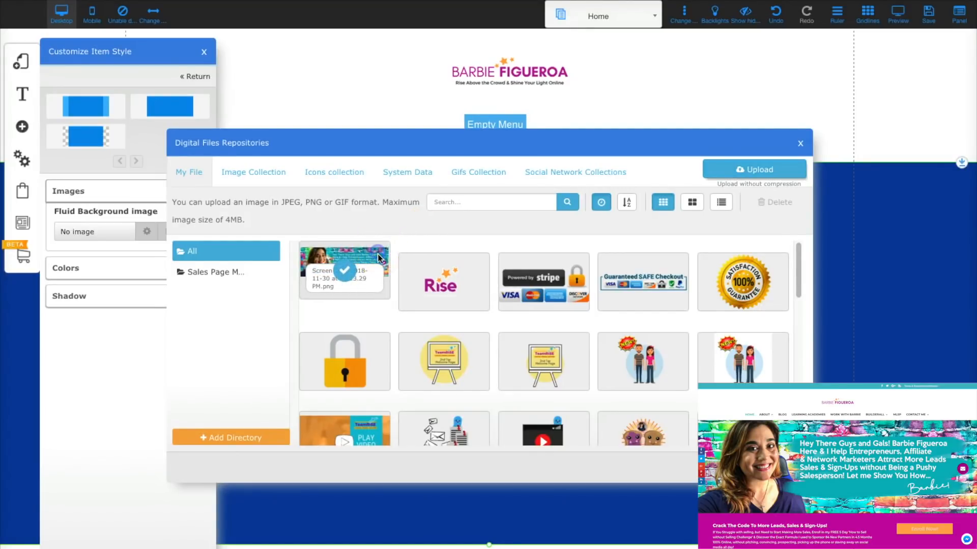
click(362, 254)
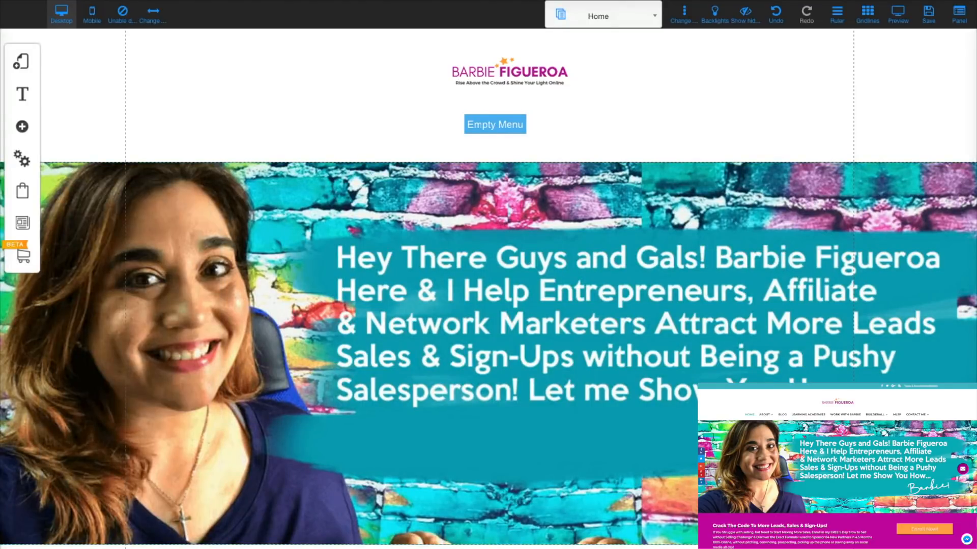
Step: Extend the page body's lower edge further down to make room for another section below the image banner
scroll(489, 285, down, 3)
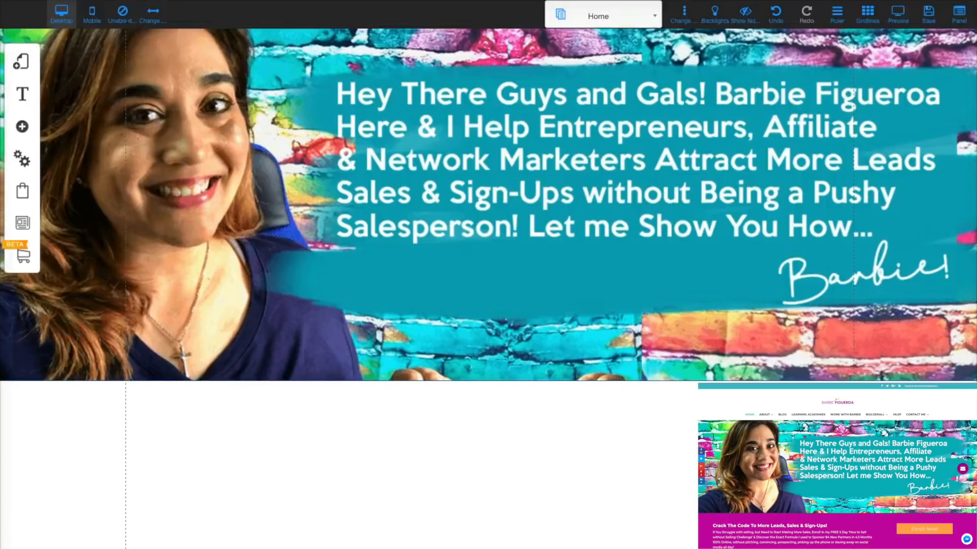
scroll(488, 285, down, 1)
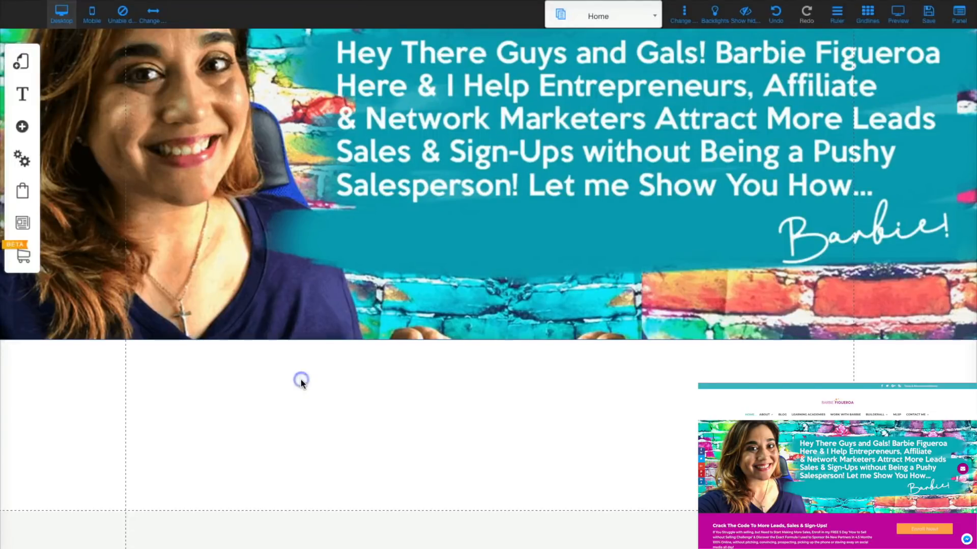
scroll(328, 474, down, 1)
drag(327, 473, 327, 508)
scroll(349, 392, up, 5)
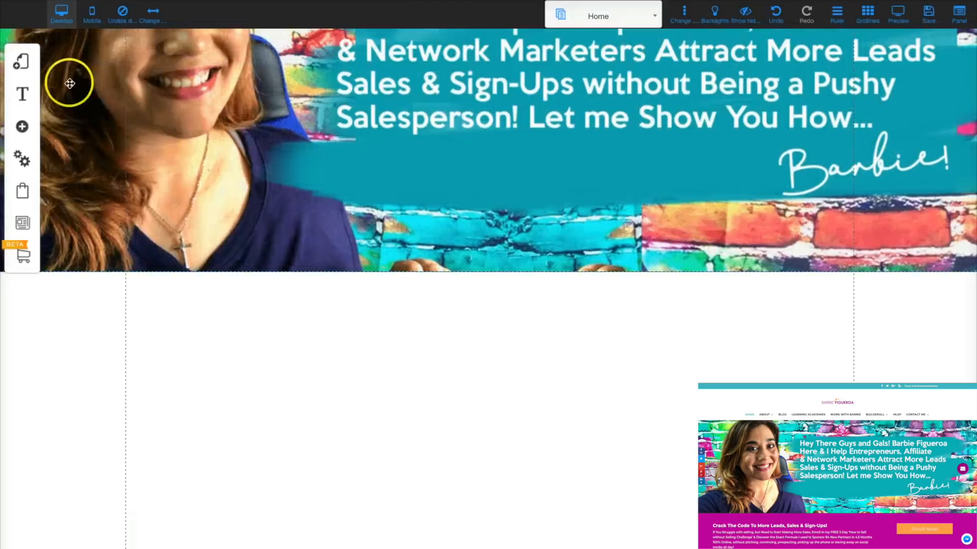
Step: Add a second Classic dark blue banner and align it directly against the bottom of the image banner
click(22, 127)
click(98, 159)
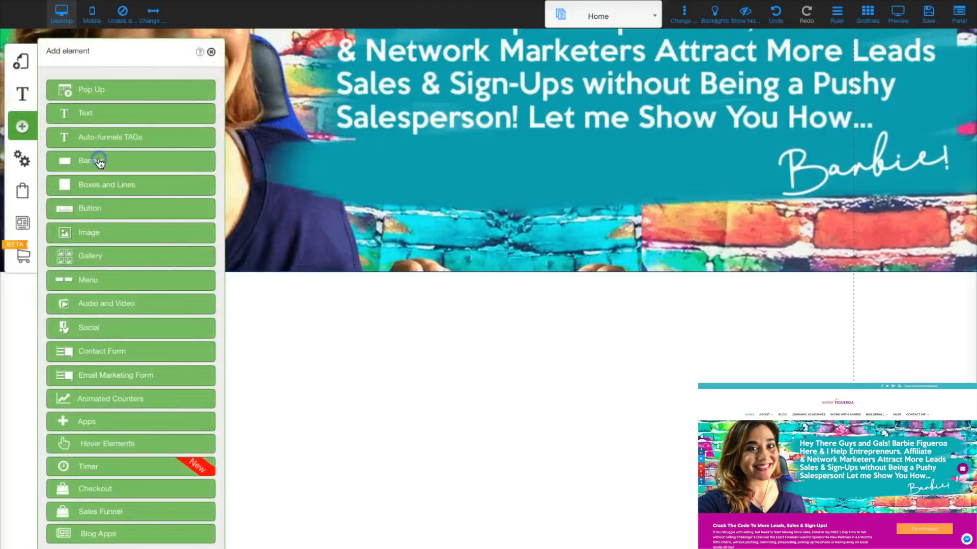
click(96, 148)
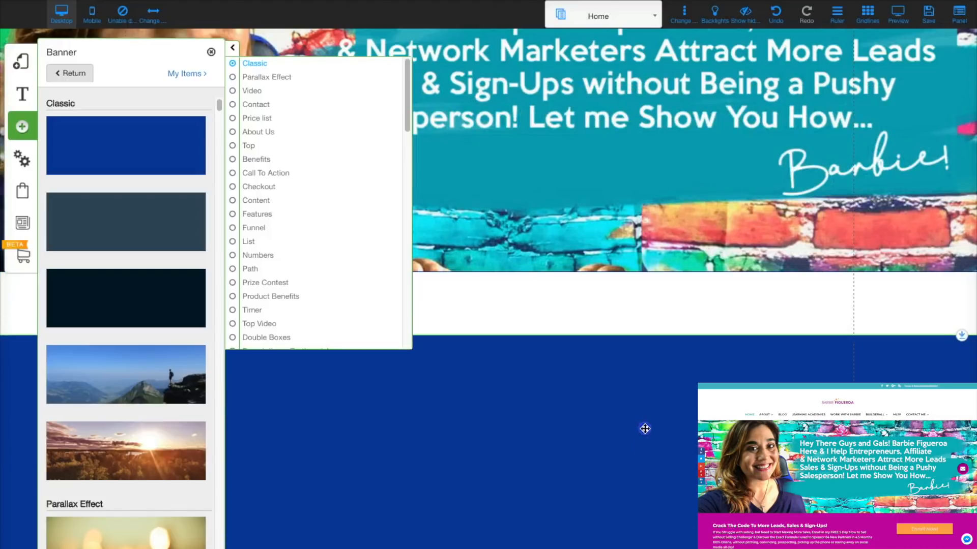
click(643, 388)
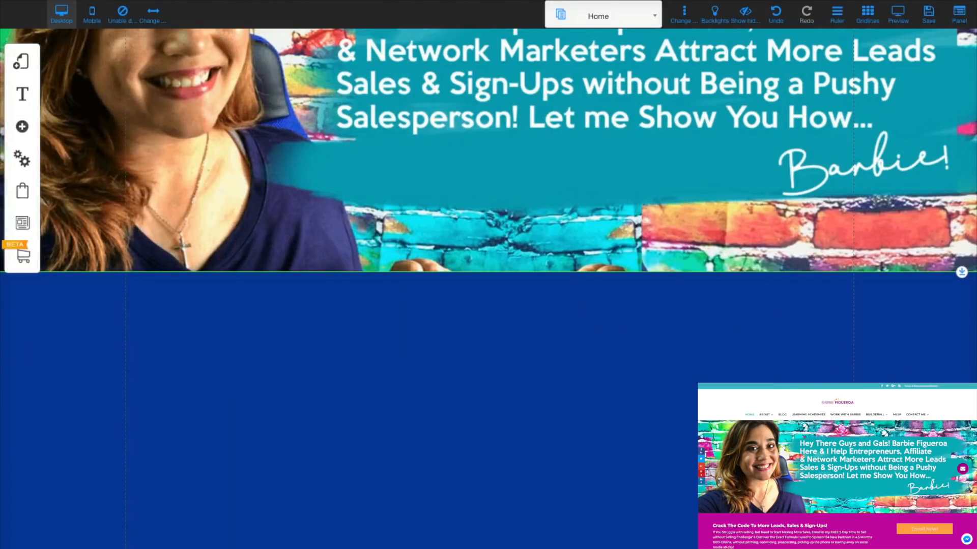
Step: Set the second banner's background color to rgb(167, 0, 141) and save that magenta to the favorite colors
right_click(424, 187)
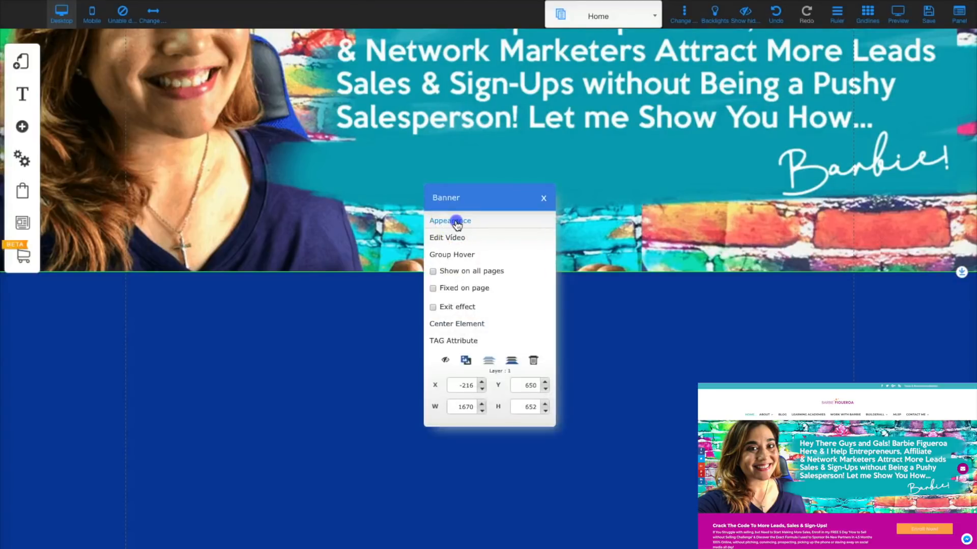
click(455, 221)
click(200, 220)
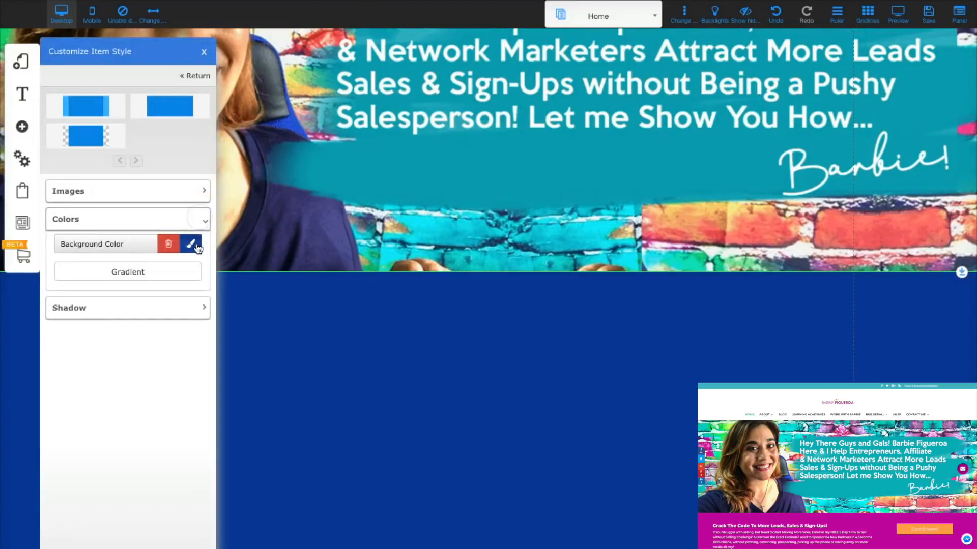
click(196, 246)
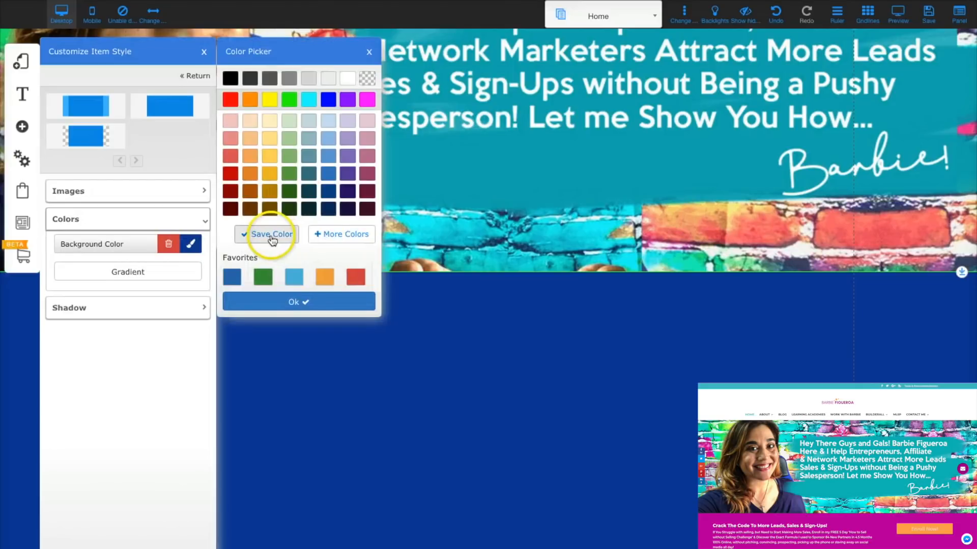
click(343, 235)
drag(414, 216, 349, 214)
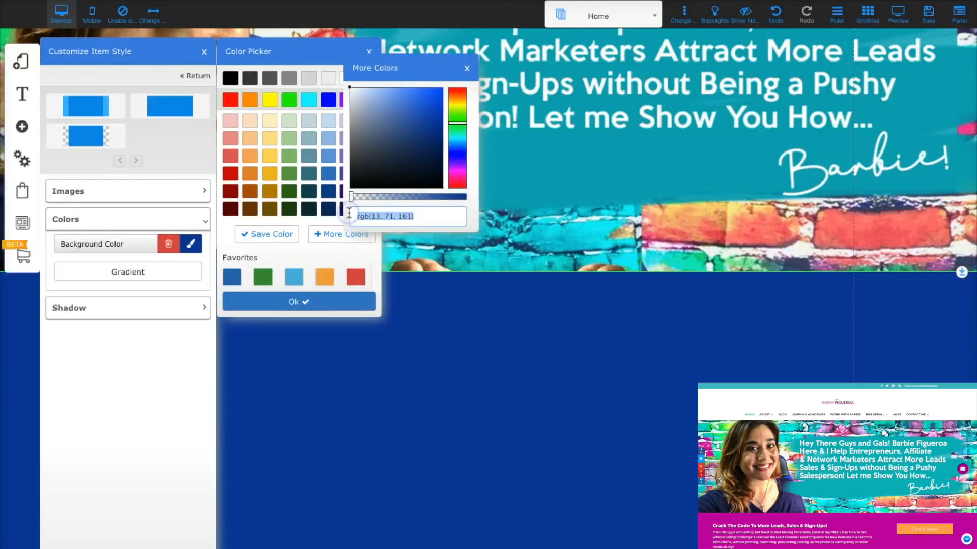
text(rgb(167, 0, 141))
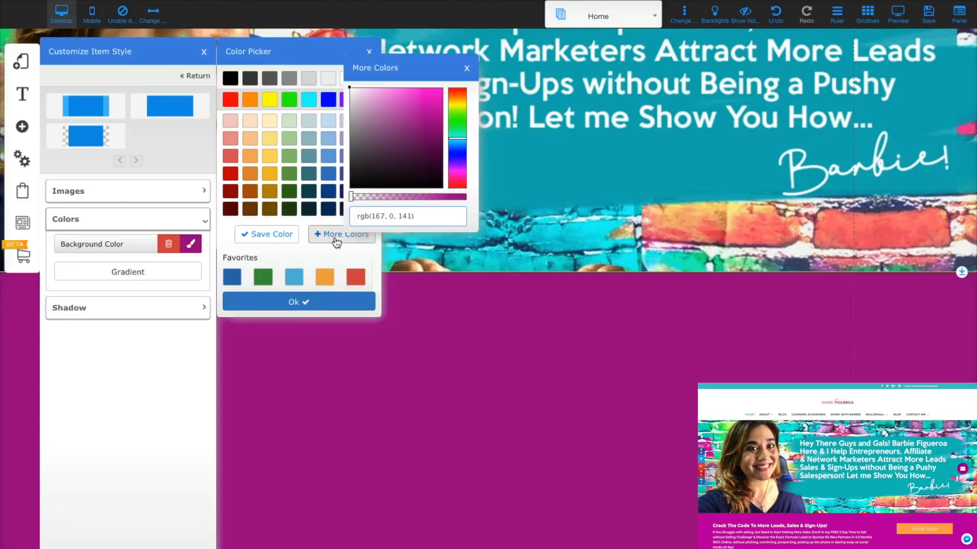
click(279, 239)
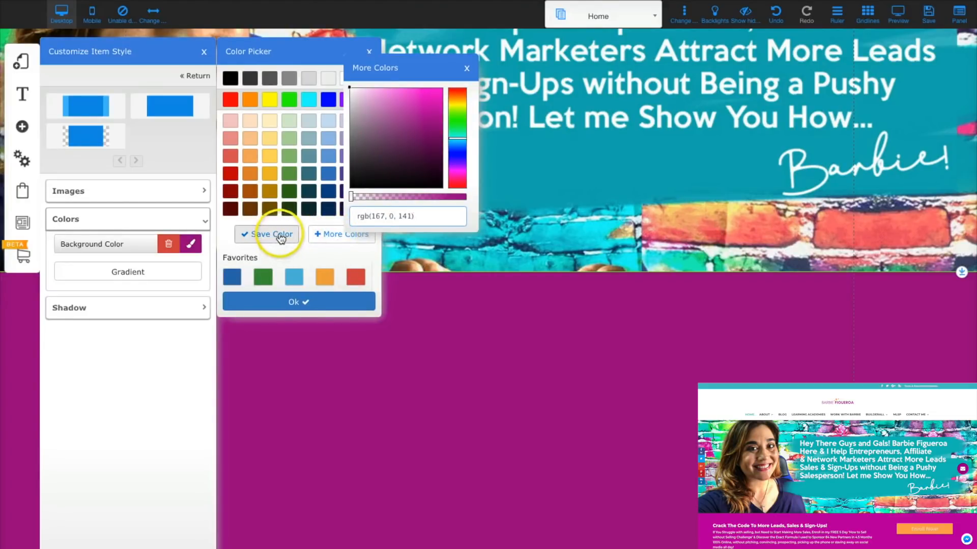
click(288, 327)
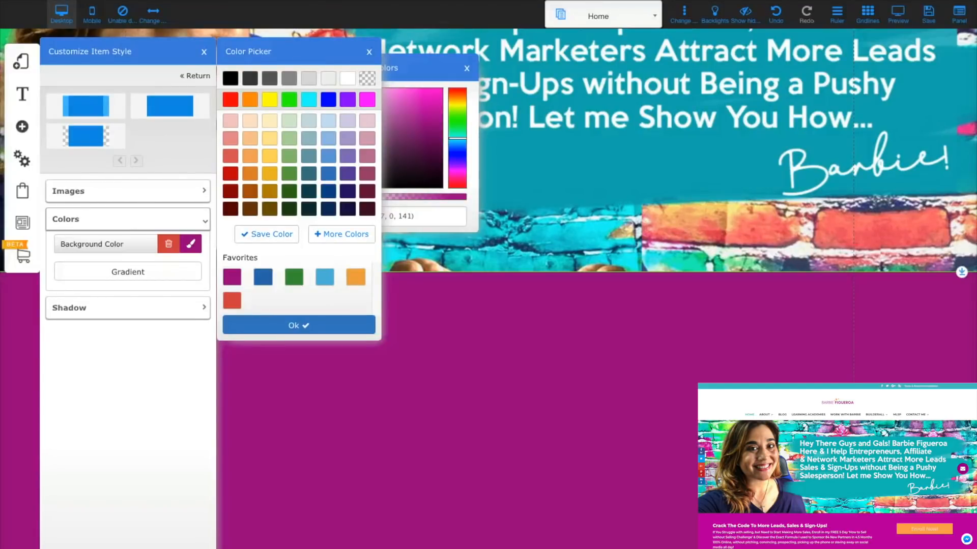
Step: Enter the custom color #13bec5 for the banner background and save the teal to the favorite colors
click(345, 235)
drag(427, 215, 364, 214)
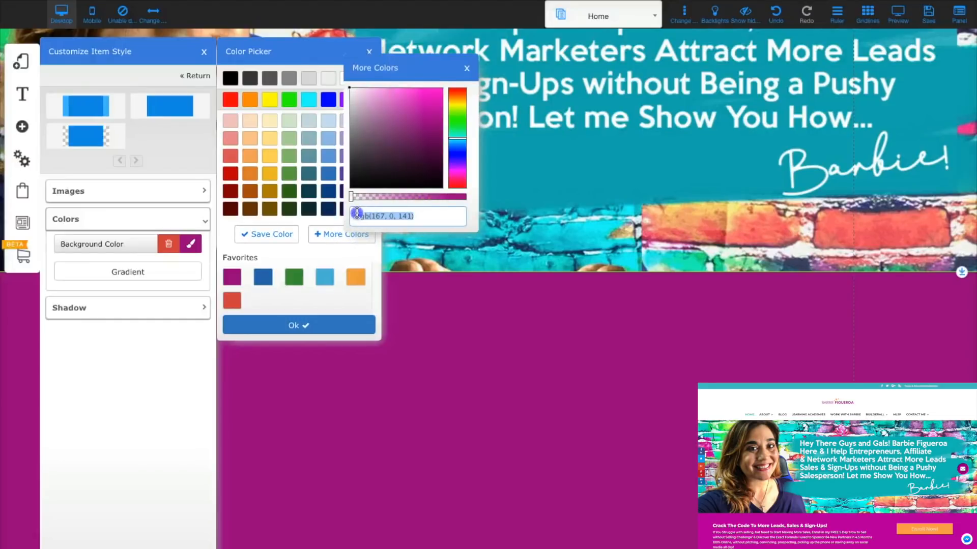
text(#13bec5)
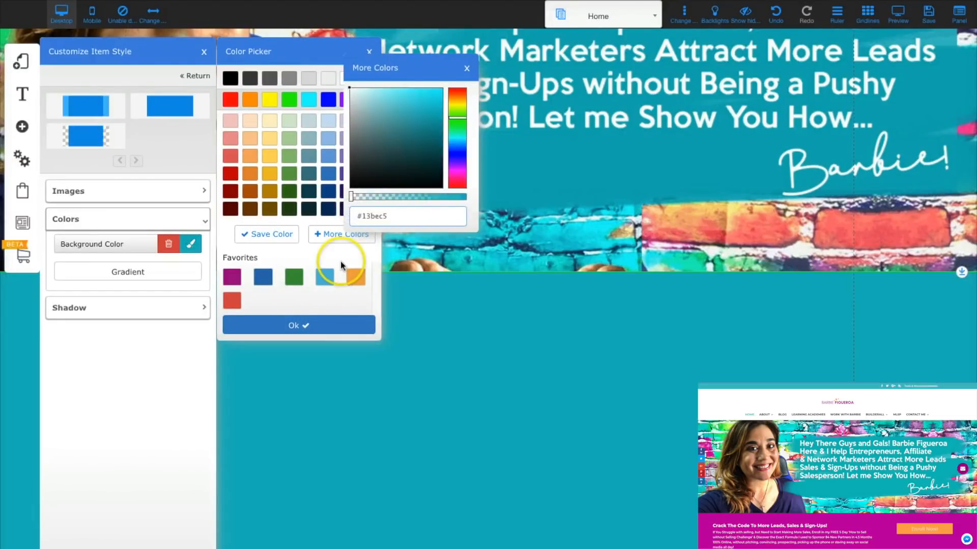
click(264, 243)
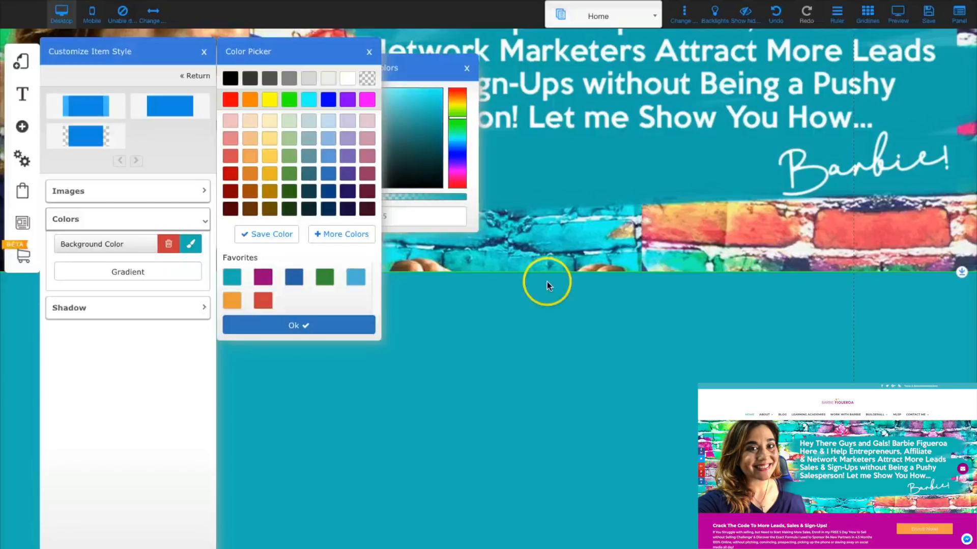
Step: Paste the orange brand color as the custom background color and save it to the favorite colors
drag(408, 216, 342, 214)
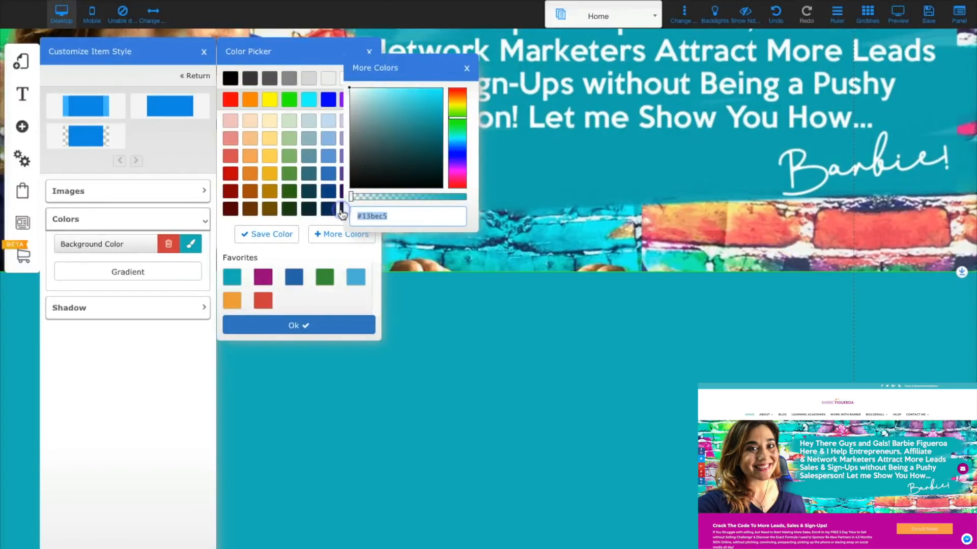
key(ctrl+v)
click(283, 234)
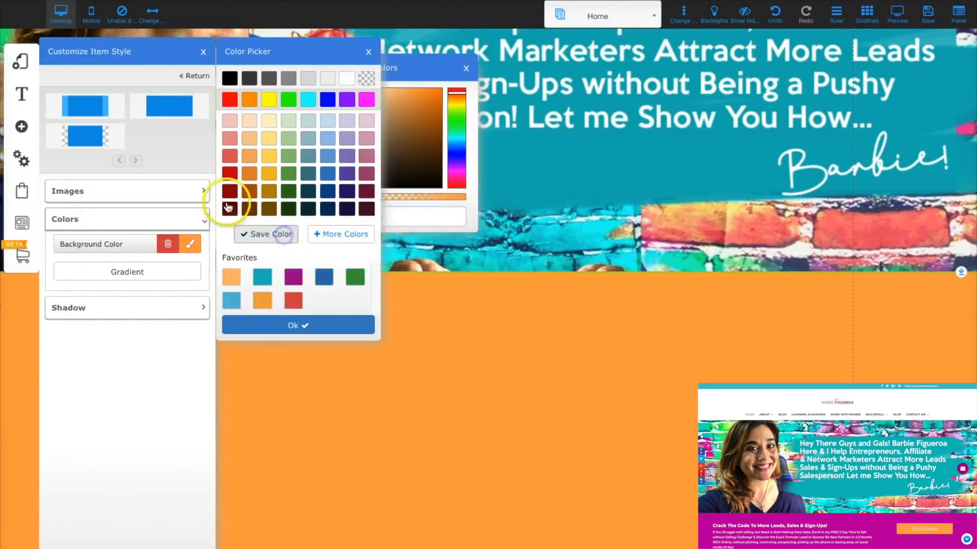
Step: Apply the saved magenta favorite as the second banner's background color and close the style settings
click(295, 277)
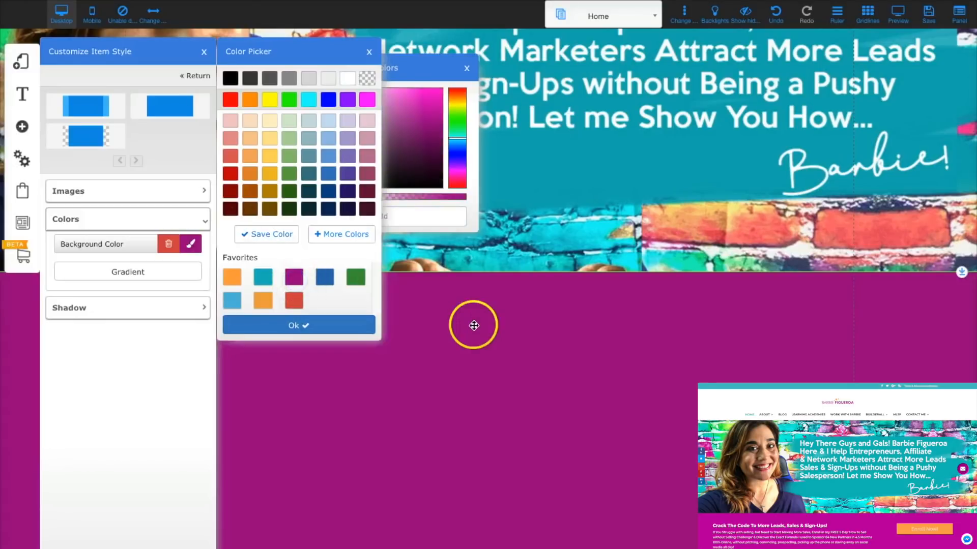
click(474, 325)
scroll(564, 414, down, 4)
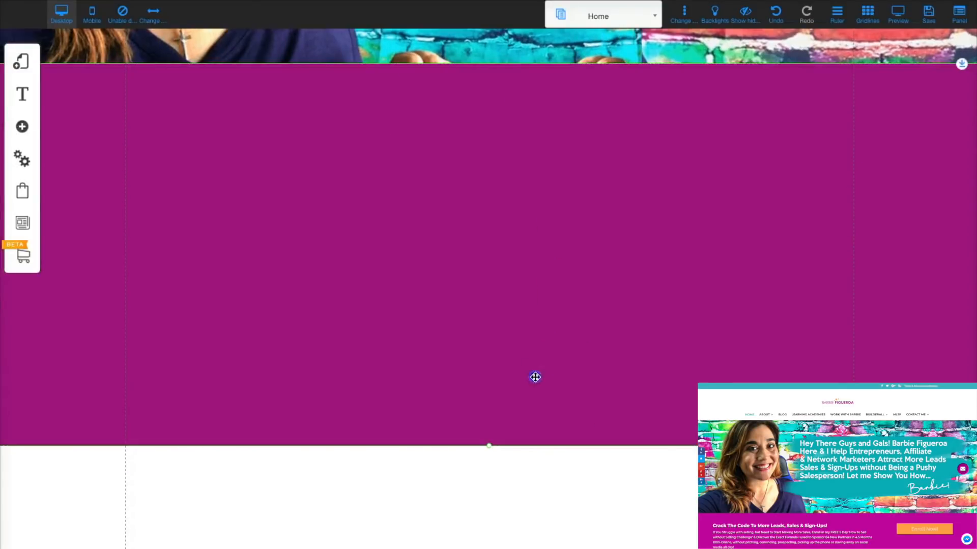
Step: Shorten the magenta banner to about half its height and place a Body L paragraph in its upper-left area
drag(489, 448, 502, 264)
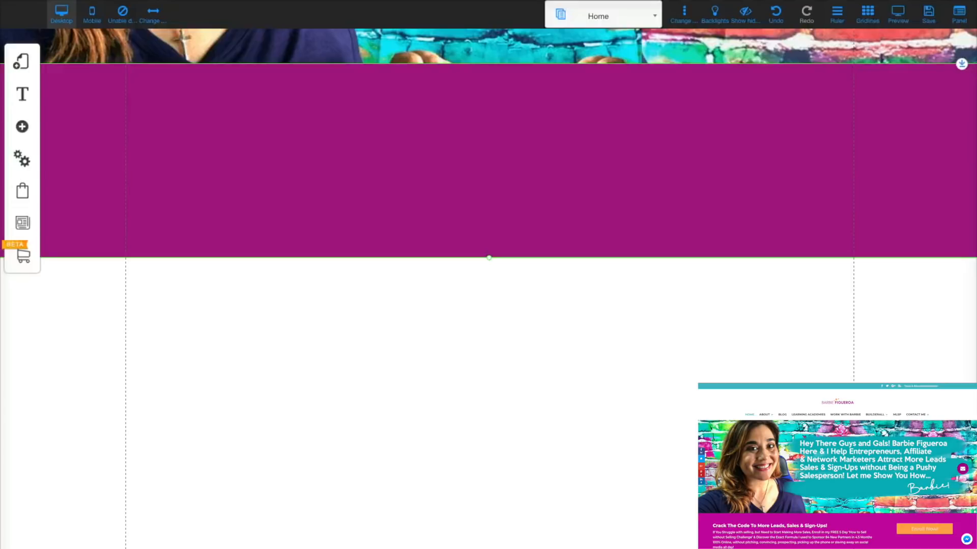
scroll(533, 236, up, 3)
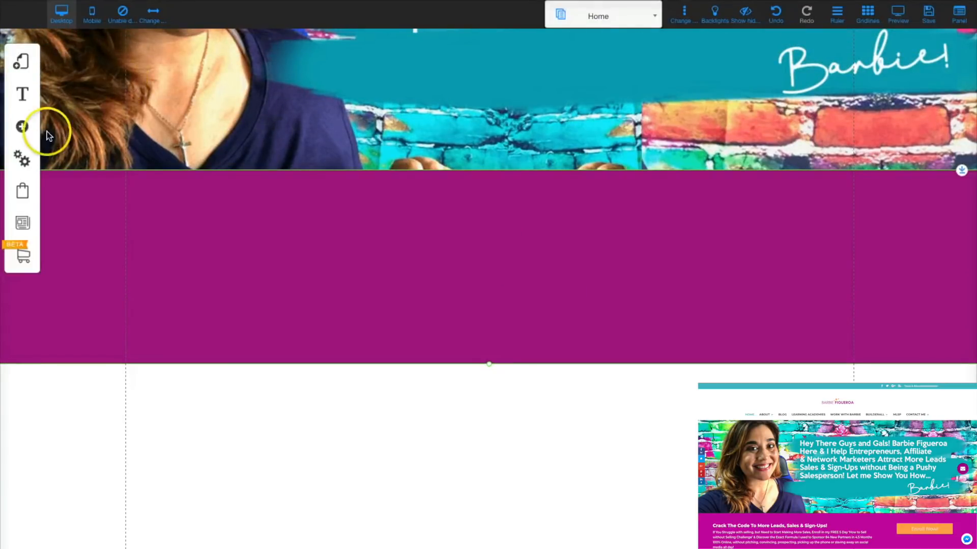
click(21, 130)
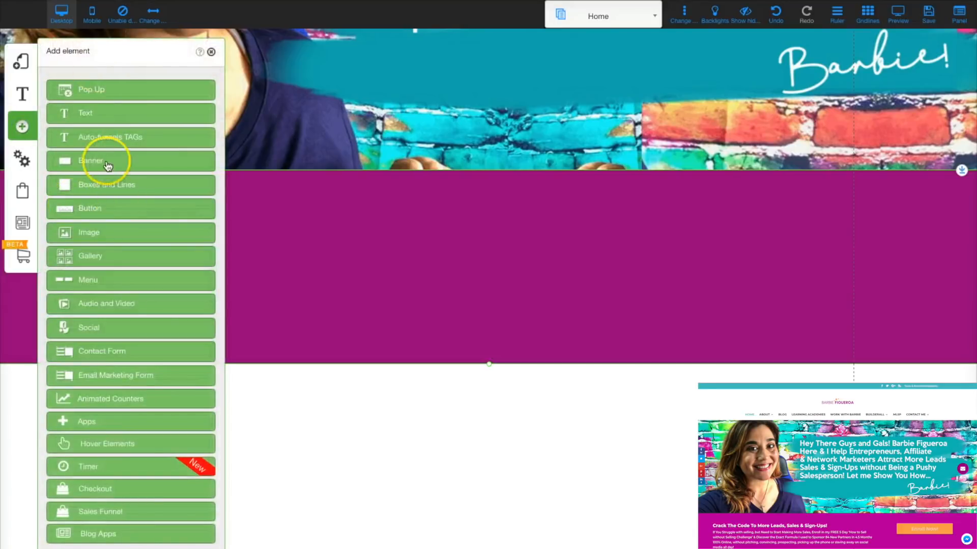
click(88, 121)
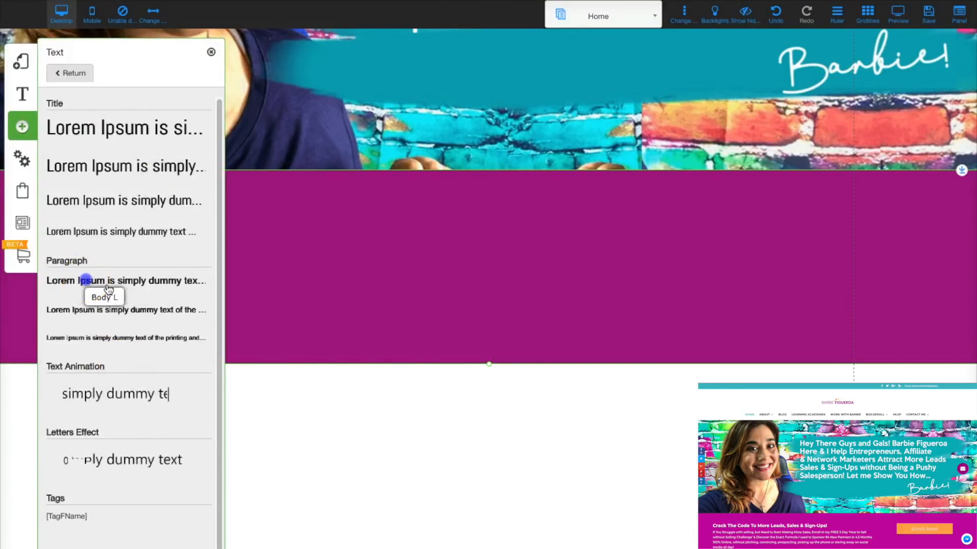
click(87, 283)
click(366, 315)
drag(383, 274, 201, 207)
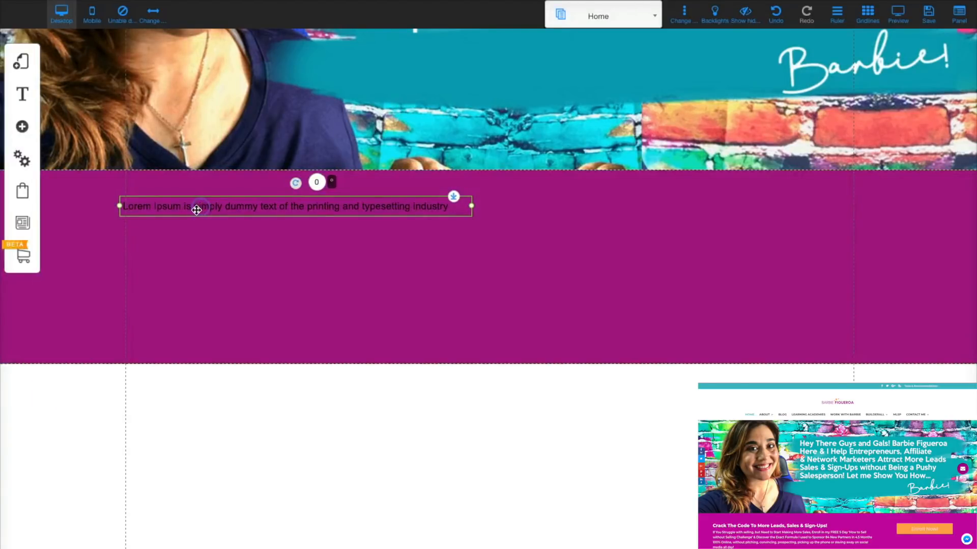
Step: Replace the placeholder text in the magenta banner with "Crack the Code to More Leads. Sales & Sign-ups!"
double_click(200, 207)
click(121, 206)
drag(122, 207, 422, 212)
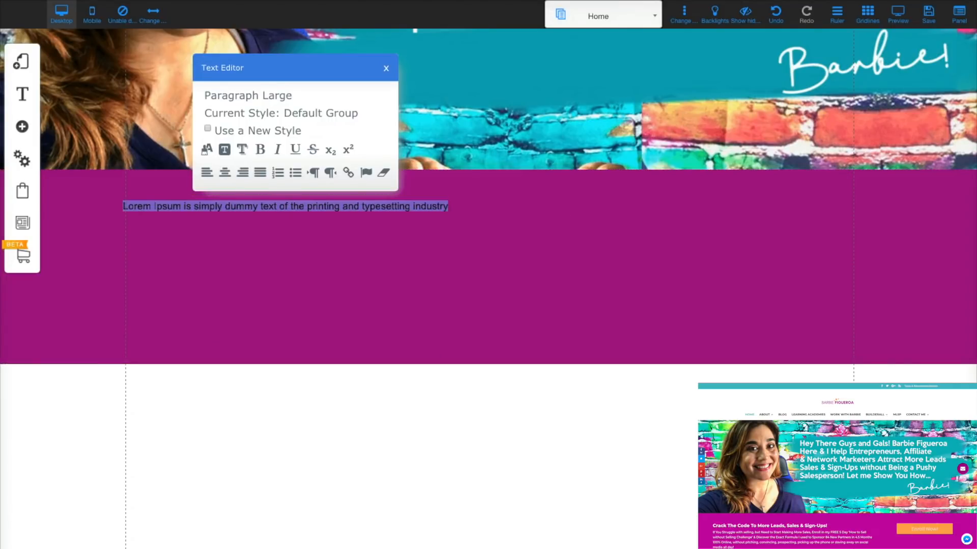
text(Cr)
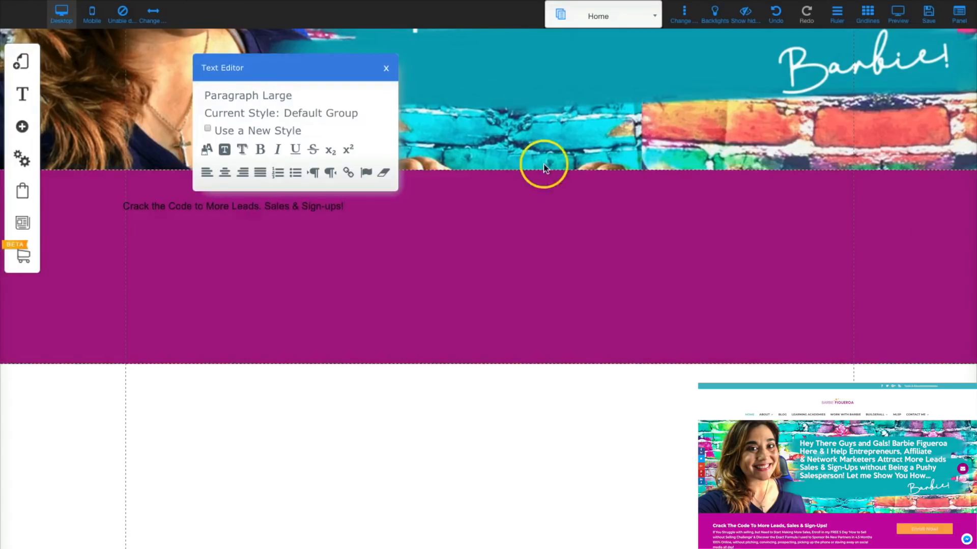
Step: Enable a new style for the heading text and set its color to white
drag(353, 204, 121, 205)
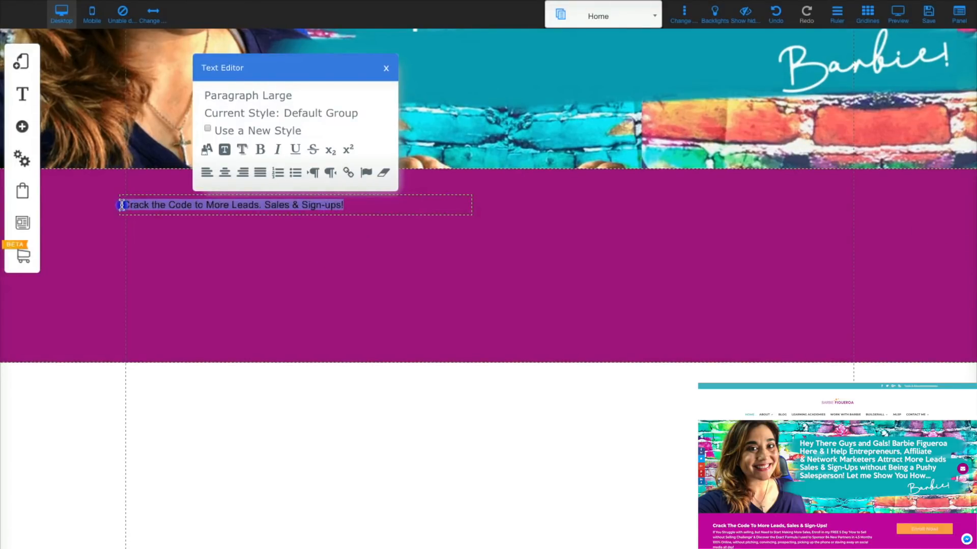
click(208, 129)
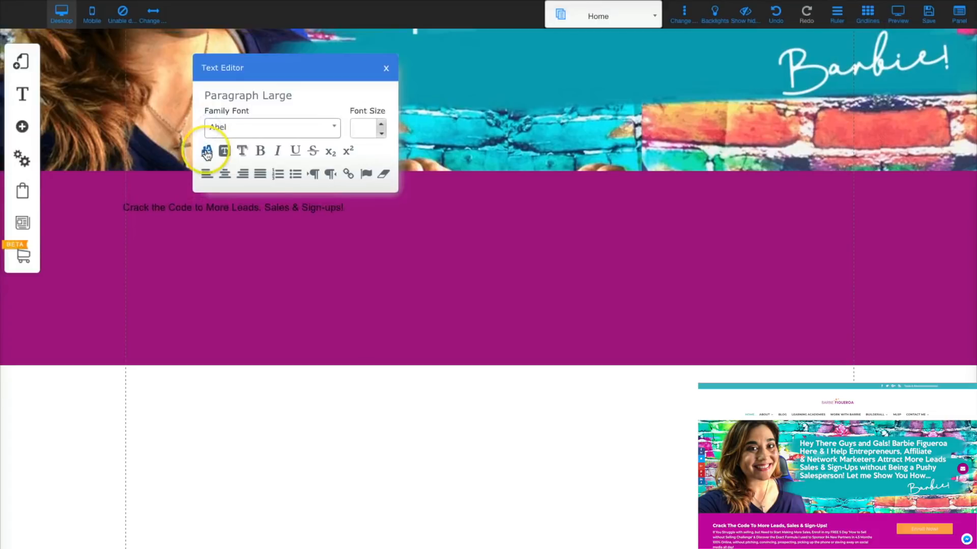
click(206, 151)
click(502, 81)
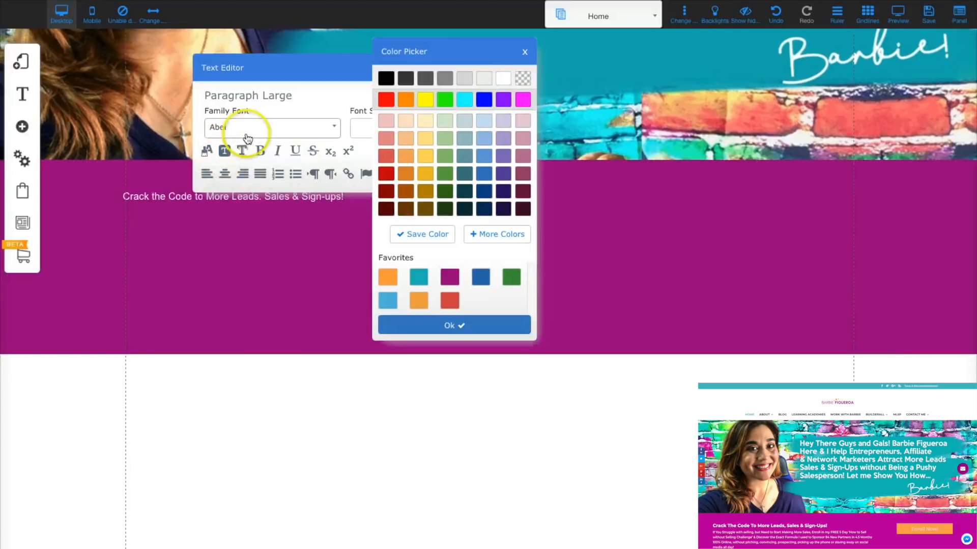
Step: Set the heading's font size to 29 and its font family to Lato Heavy, and confirm the color choice
click(355, 129)
click(381, 125)
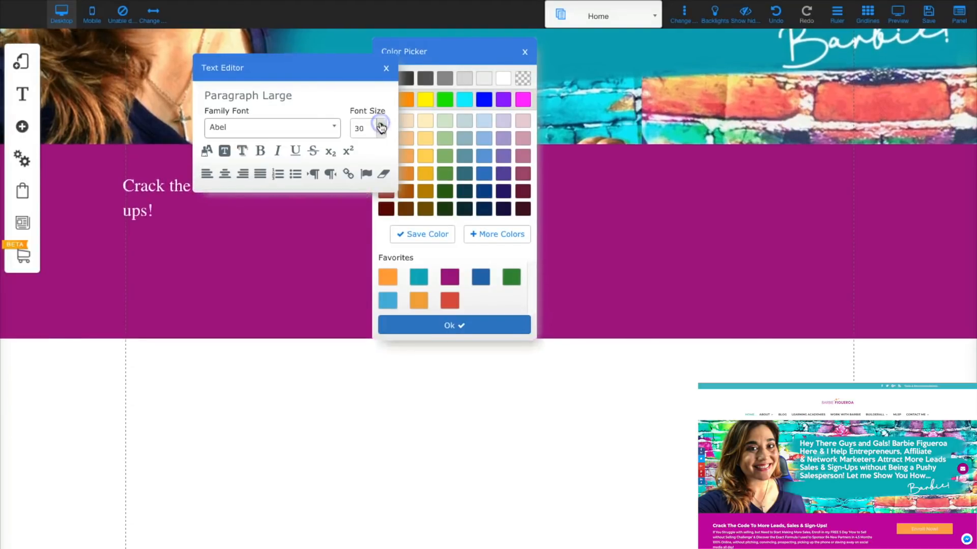
click(381, 133)
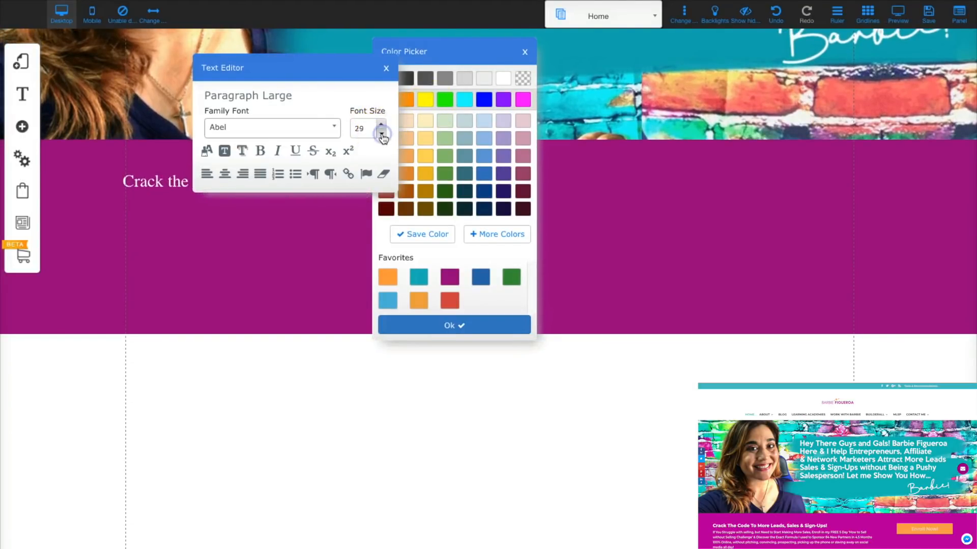
click(246, 134)
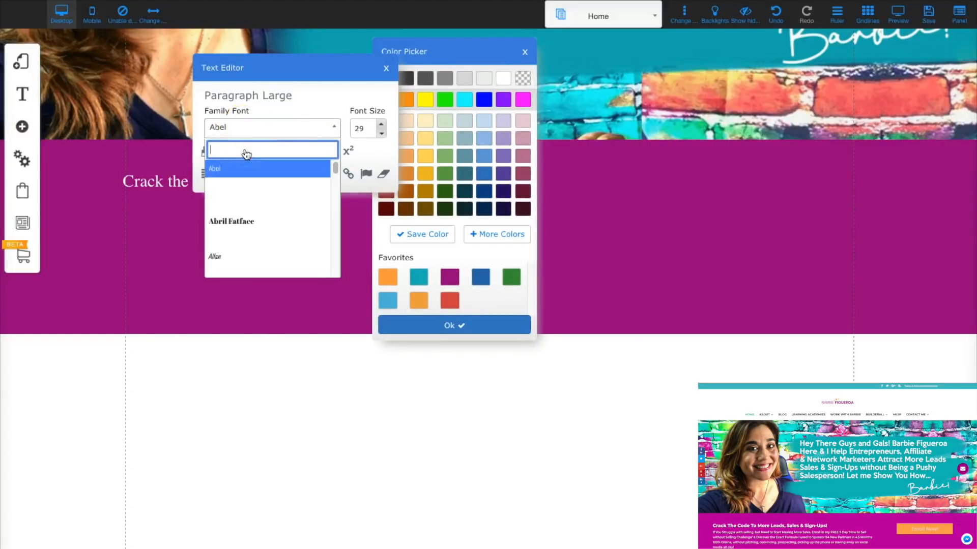
text(Lato)
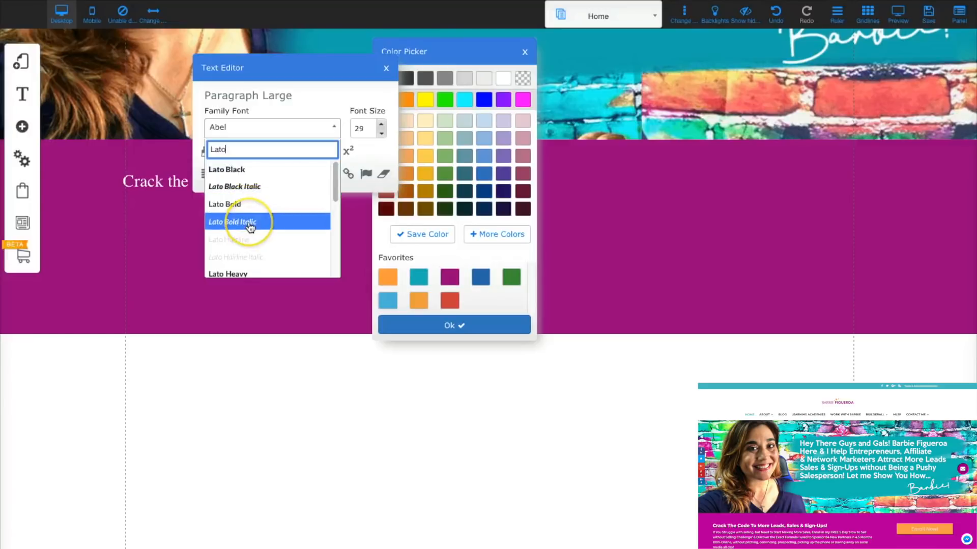
scroll(249, 219, down, 3)
click(247, 228)
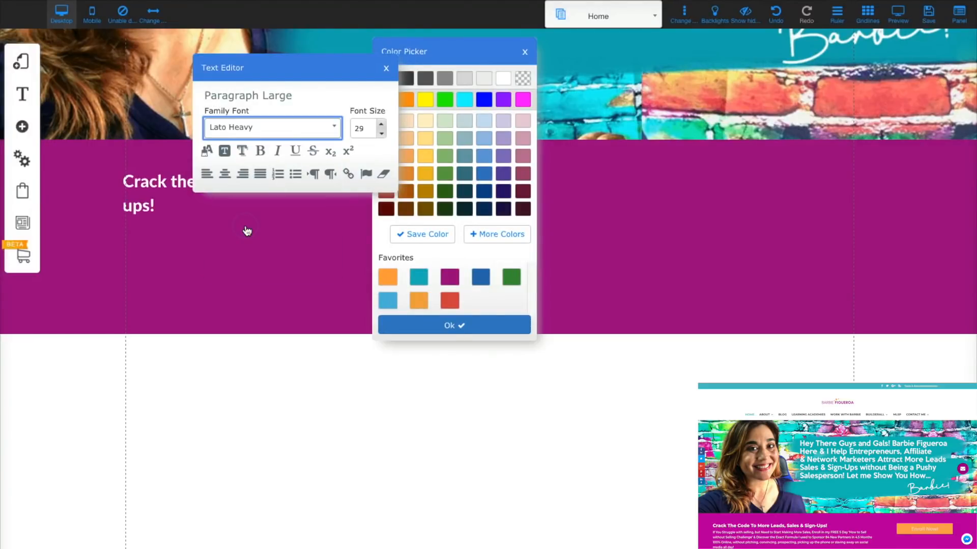
click(212, 273)
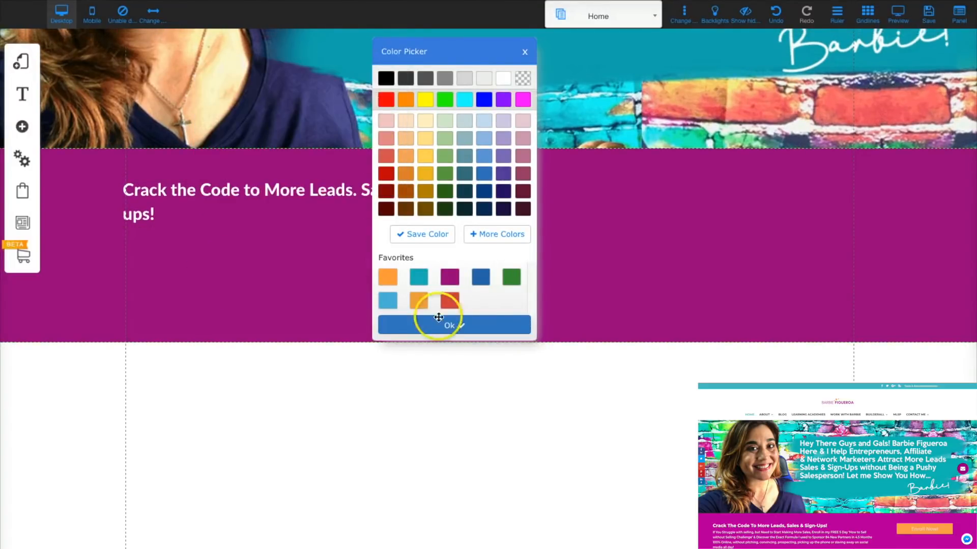
click(440, 324)
Step: Widen the heading's text box so it fits on one line and reposition it near the banner's upper-left corner
click(447, 189)
drag(473, 203, 531, 191)
click(591, 192)
mouse_move(397, 194)
mouse_down()
mouse_move(371, 192)
mouse_move(382, 182)
mouse_up()
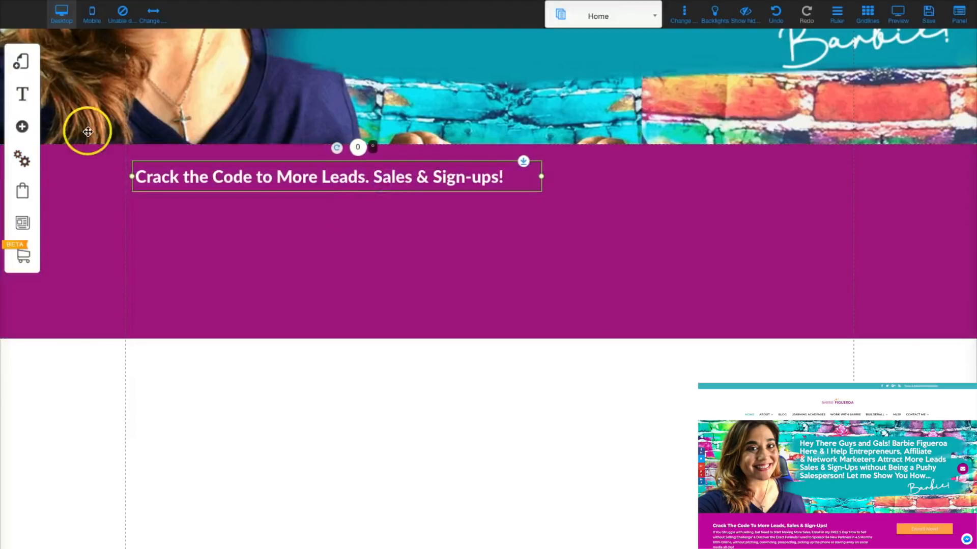
Step: Add a second Body L paragraph and align it directly below the heading in the magenta banner
click(22, 127)
click(104, 120)
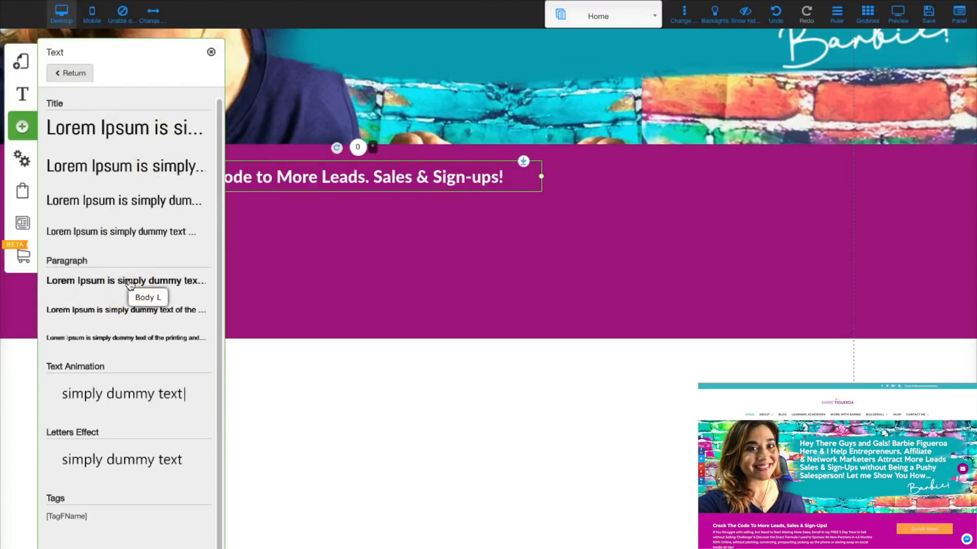
click(124, 312)
drag(123, 283, 316, 279)
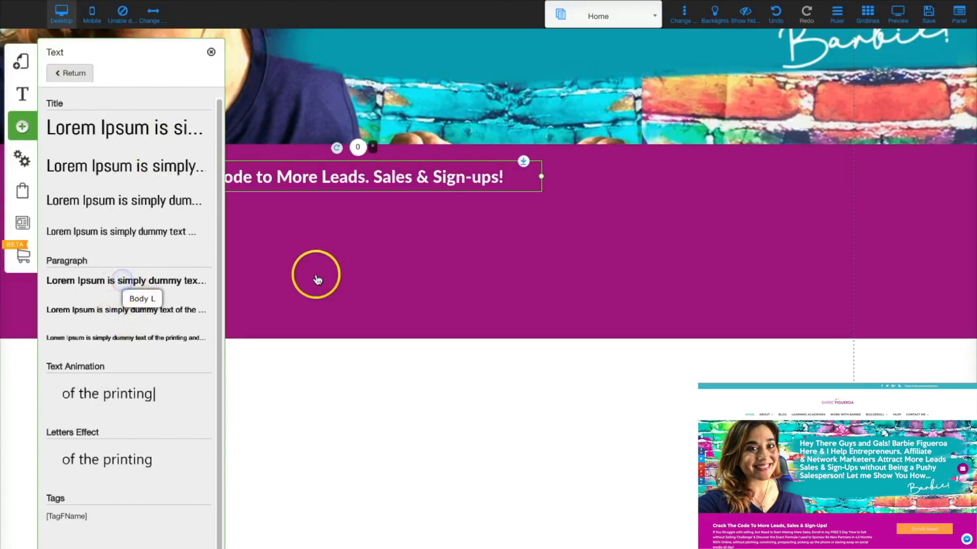
click(440, 305)
drag(443, 287, 263, 210)
Step: Set the text color of the new placeholder paragraph to white
double_click(215, 211)
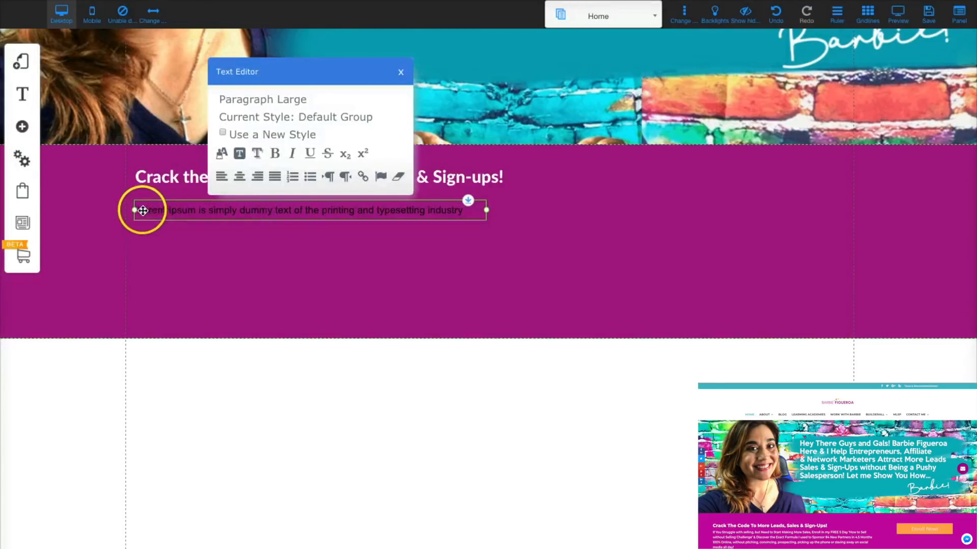
drag(136, 210, 471, 209)
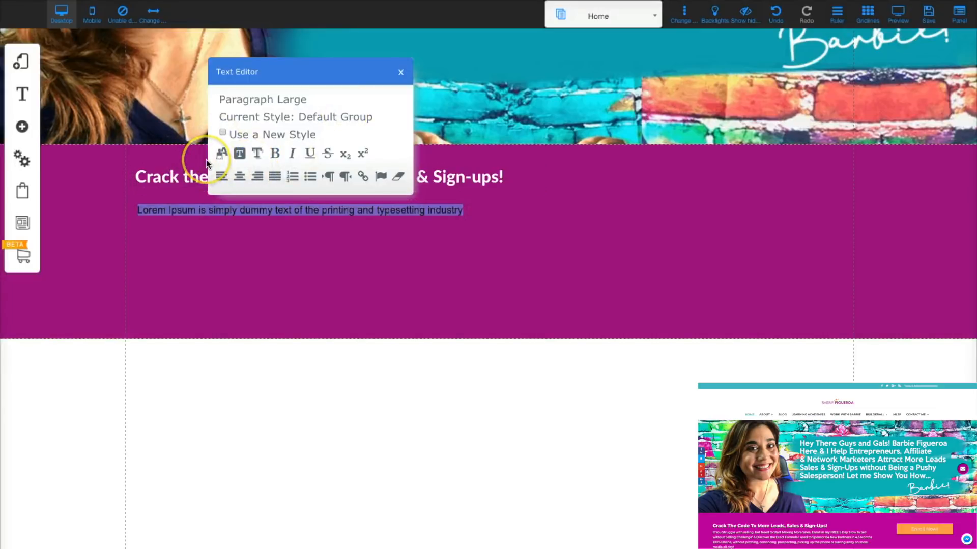
click(220, 153)
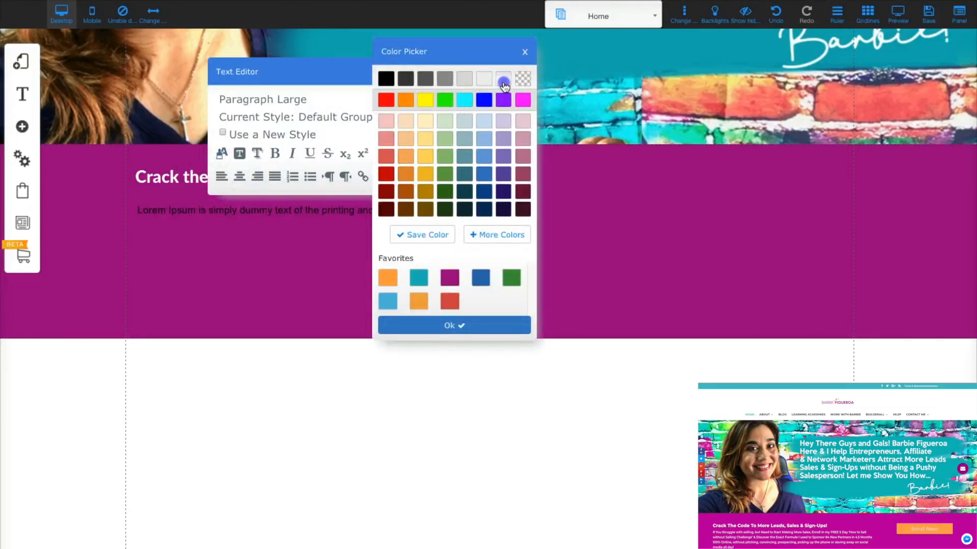
click(503, 80)
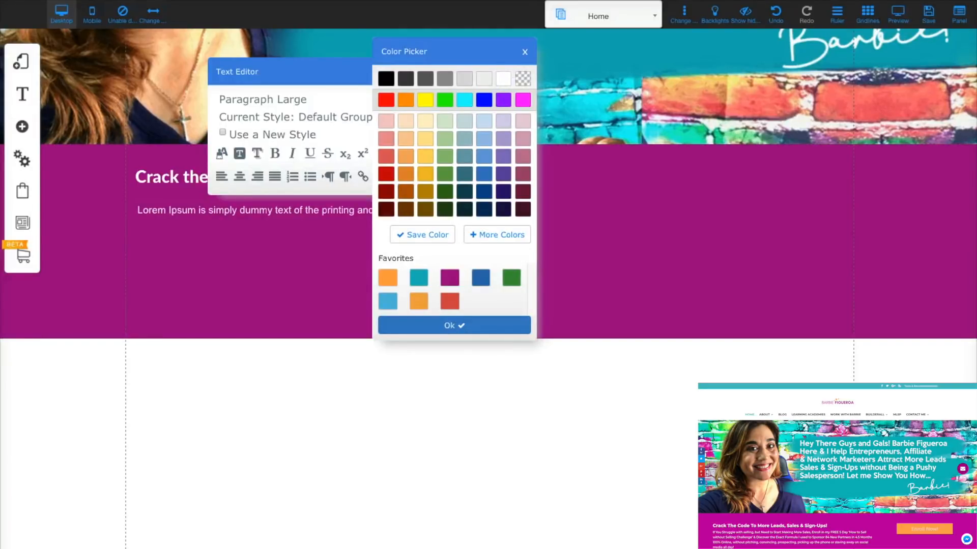
Step: Replace the placeholder paragraph with the challenge description beginning "If You Struggle with selling, but Need to Start Making More Sales"
double_click(181, 210)
drag(165, 210, 427, 212)
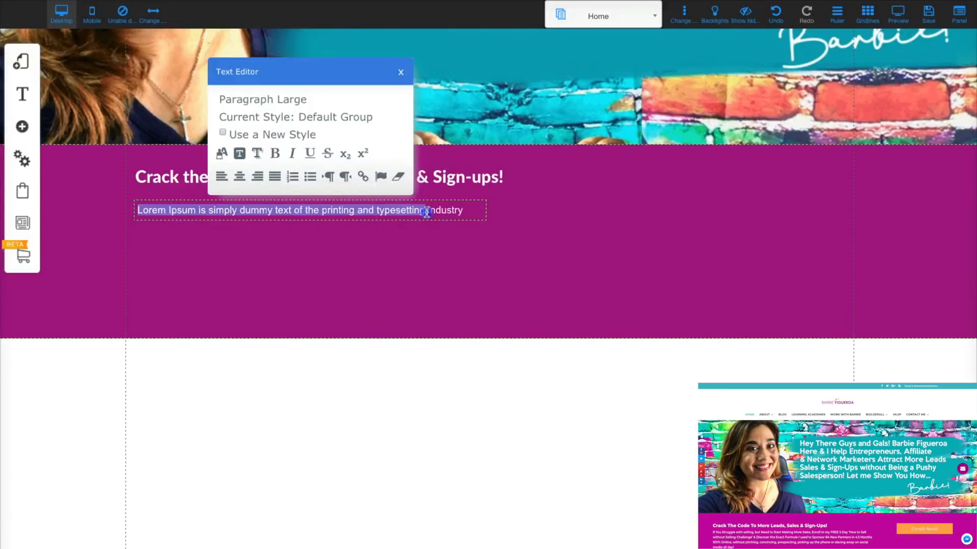
text(If You Struggle with selling, but Need to Start Making More Sales. Enroll in my FREE 5 Day 'How to Sell without Selling Challenge' & Discover the Exact Formula I used to Sponsor 84 New Partners in 4.5 Months 100% Online, without pitching, convincing, prospecting, picking up the phone or slaving away on social media all day!)
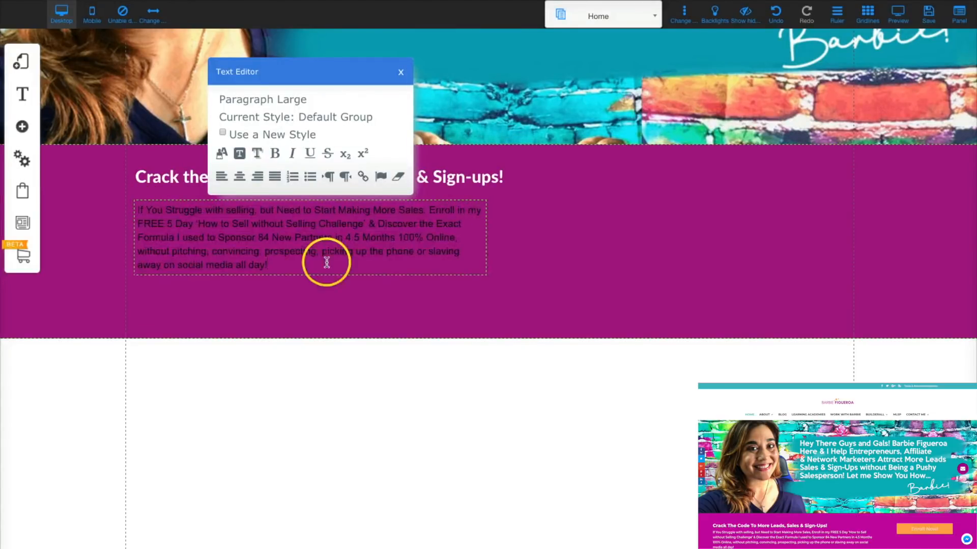
Step: Color the whole challenge description white and close its text editor
drag(277, 262, 142, 202)
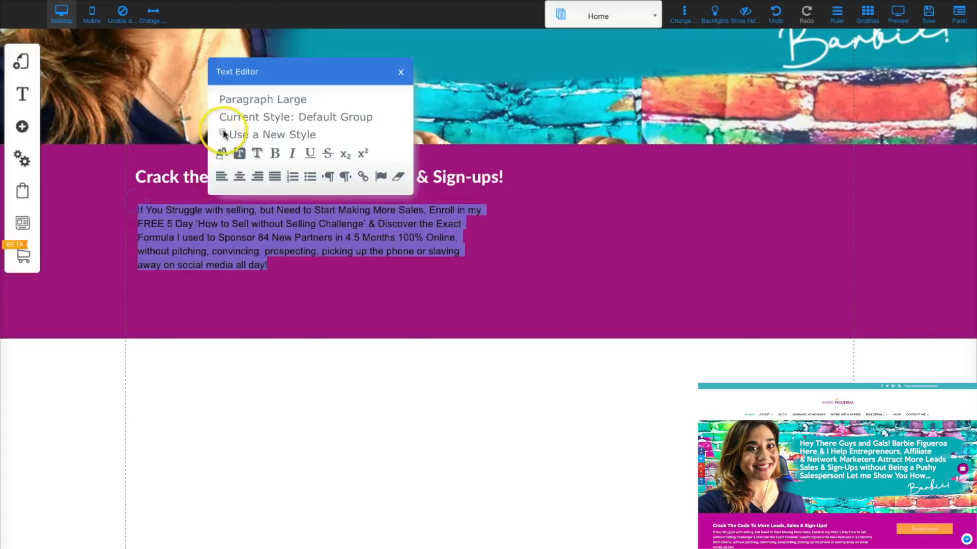
click(221, 153)
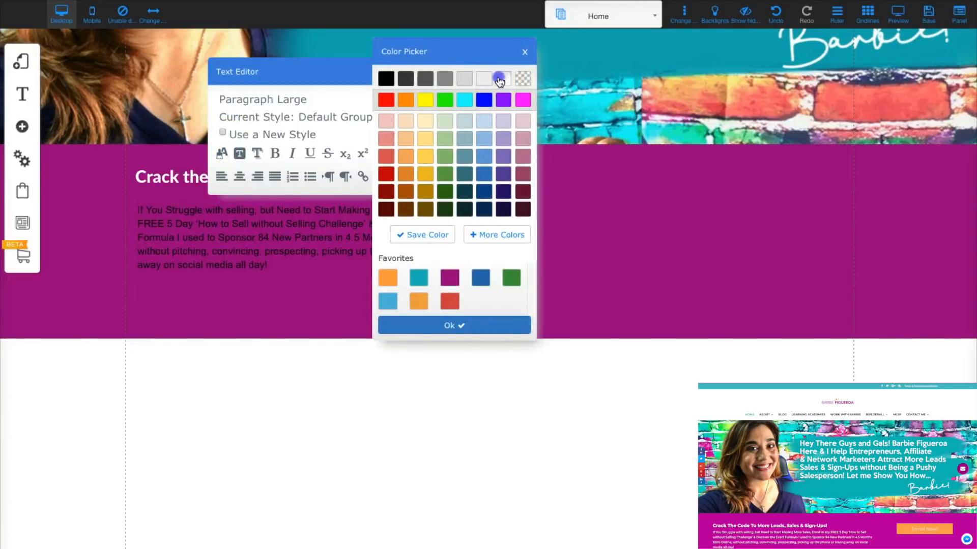
click(502, 83)
click(644, 251)
Step: Widen the description's text box to about the heading's width and move it up closer to the heading
click(385, 243)
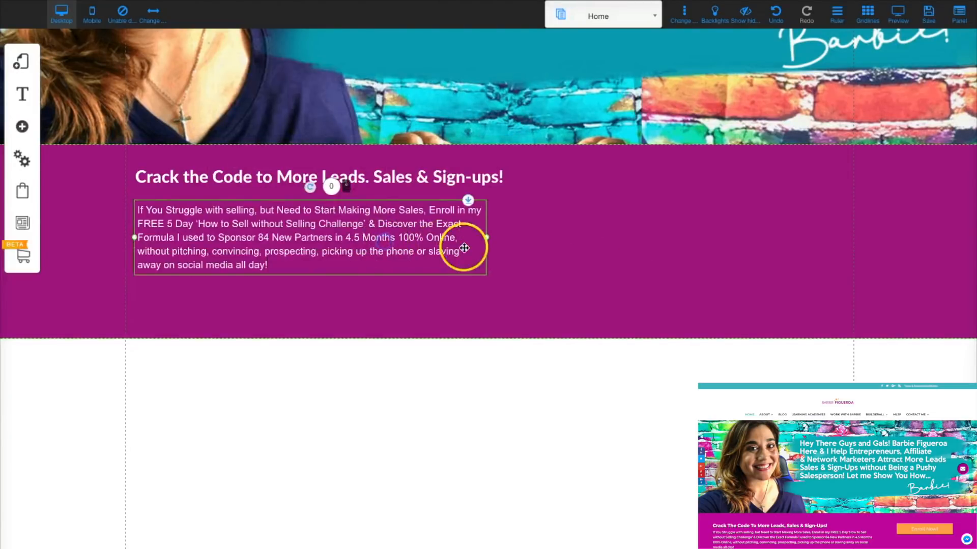
drag(496, 237, 515, 235)
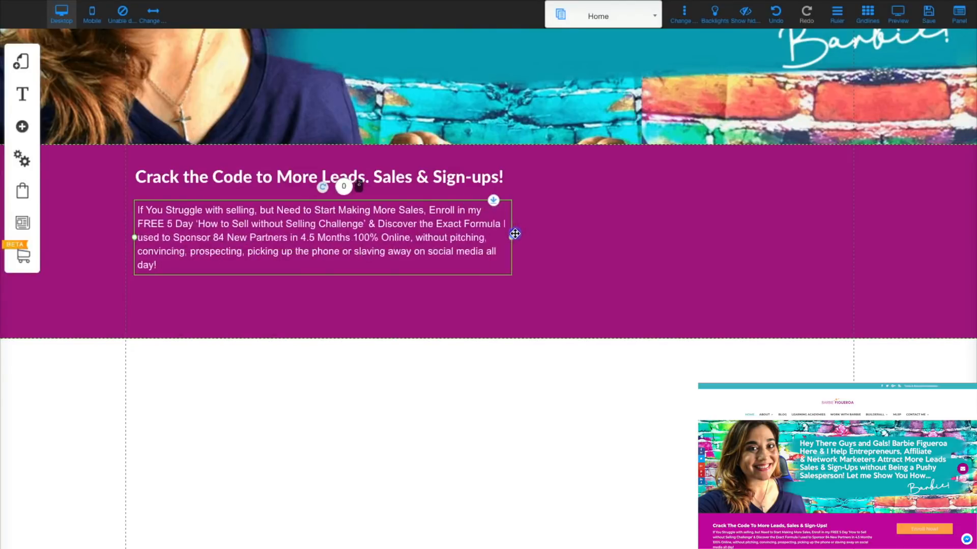
drag(356, 255, 355, 237)
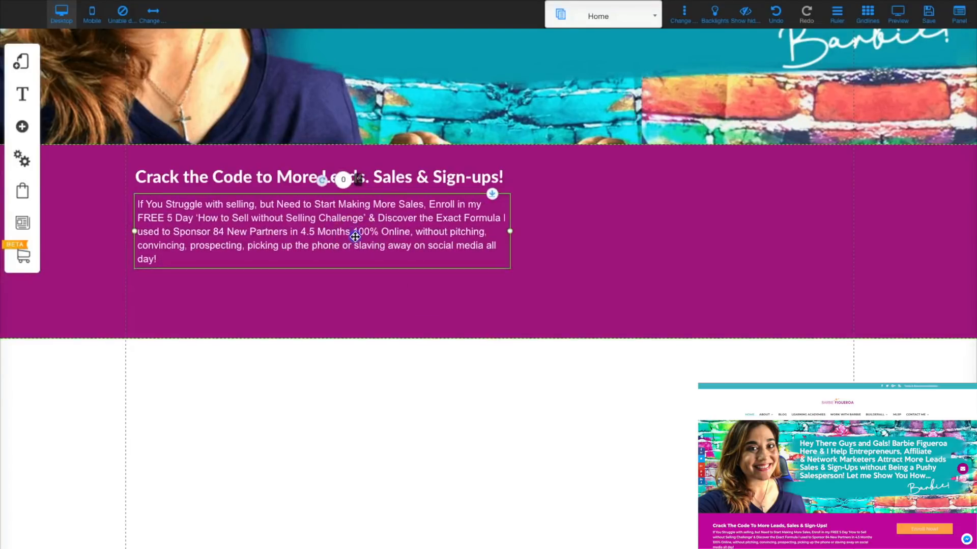
Step: Add the green rectangular "Your Text Here" button to the magenta section, beside the heading and description
scroll(392, 303, up, 1)
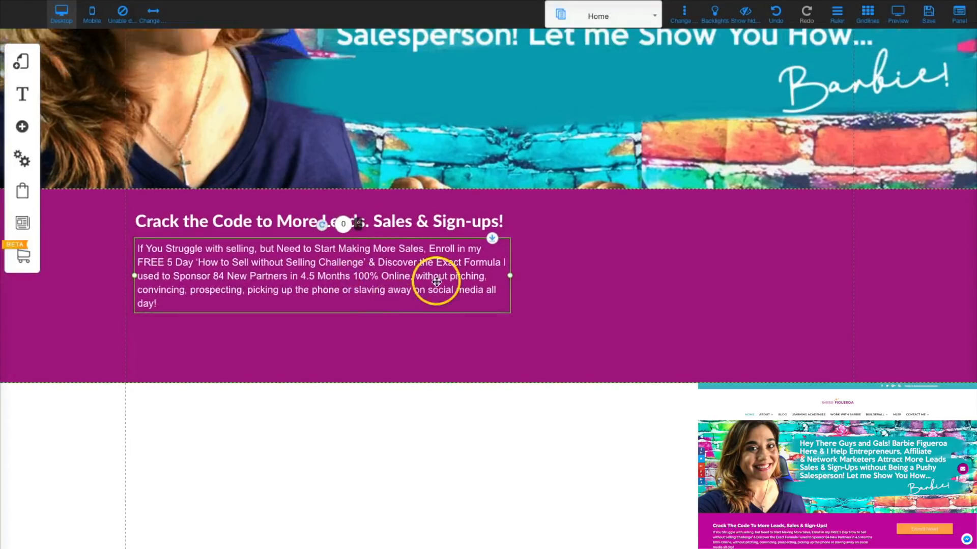
scroll(595, 269, up, 2)
scroll(604, 270, down, 1)
scroll(604, 270, up, 1)
click(688, 381)
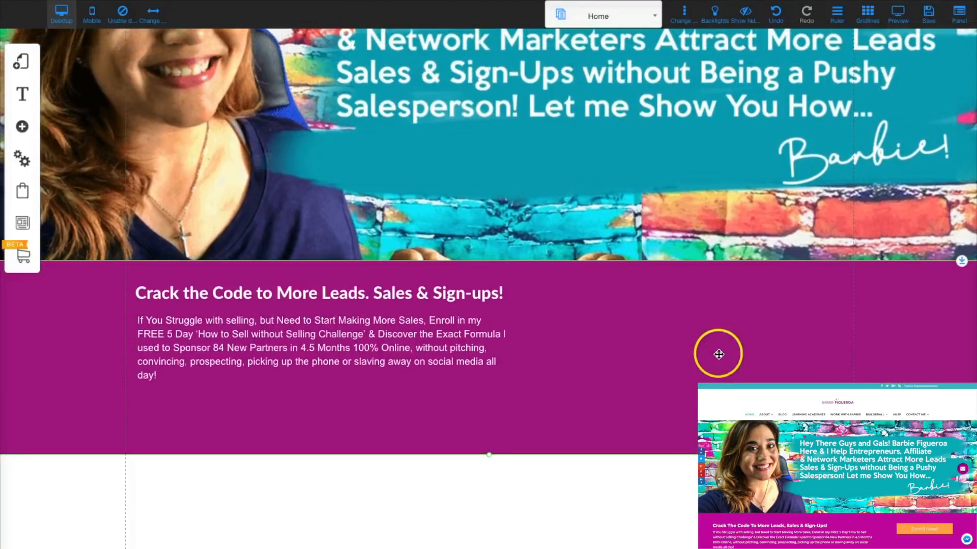
scroll(705, 352, down, 1)
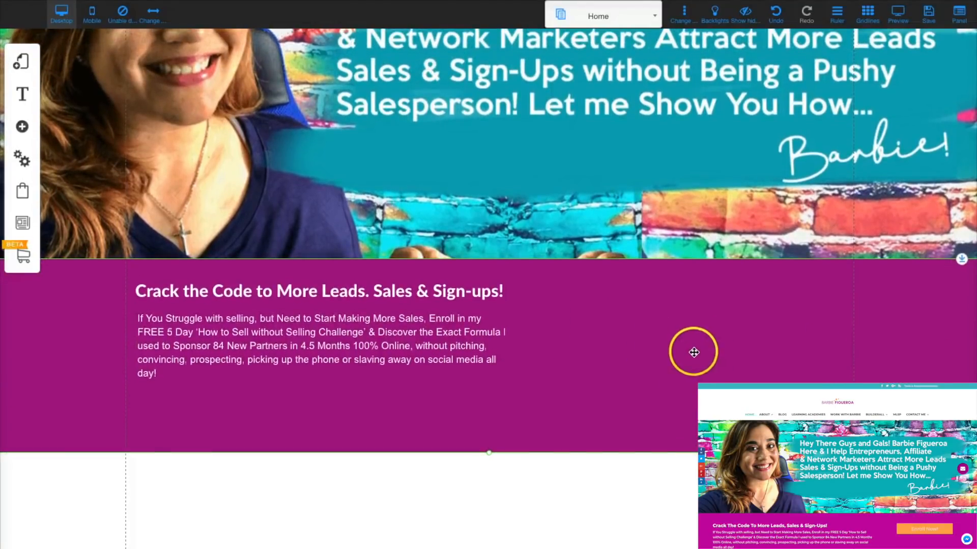
click(23, 128)
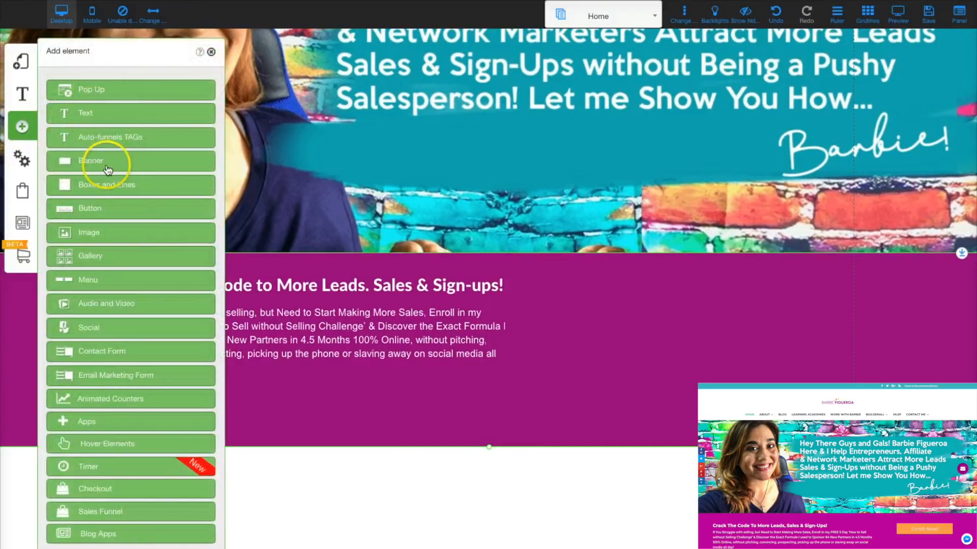
click(129, 210)
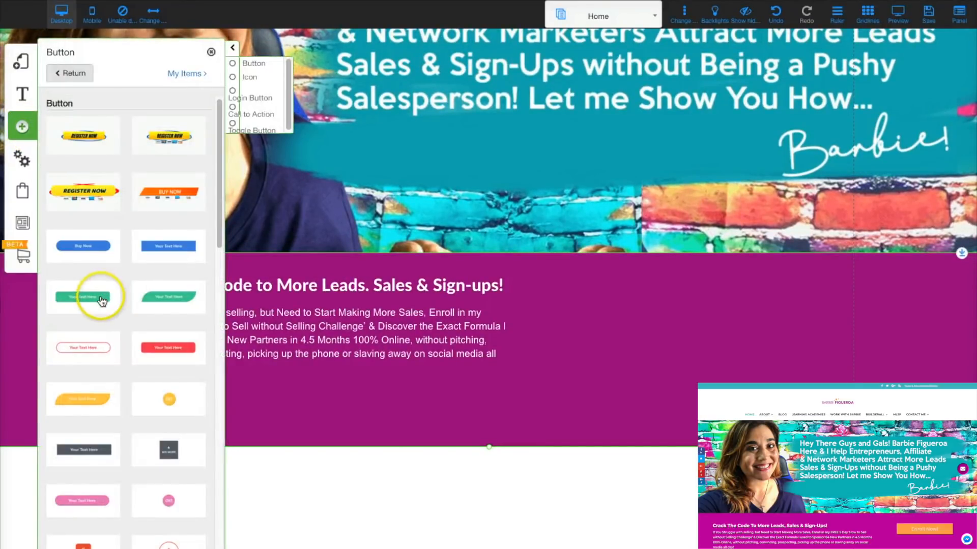
scroll(101, 301, down, 1)
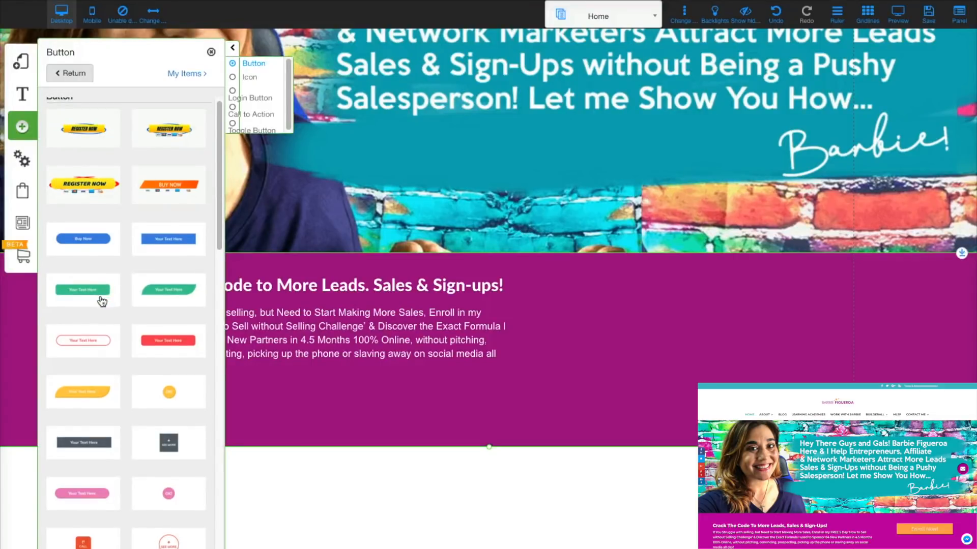
drag(98, 292, 611, 286)
drag(539, 280, 736, 330)
Step: Set the new button's normal and hover background colors to the favorite orange and close the styling options
click(736, 329)
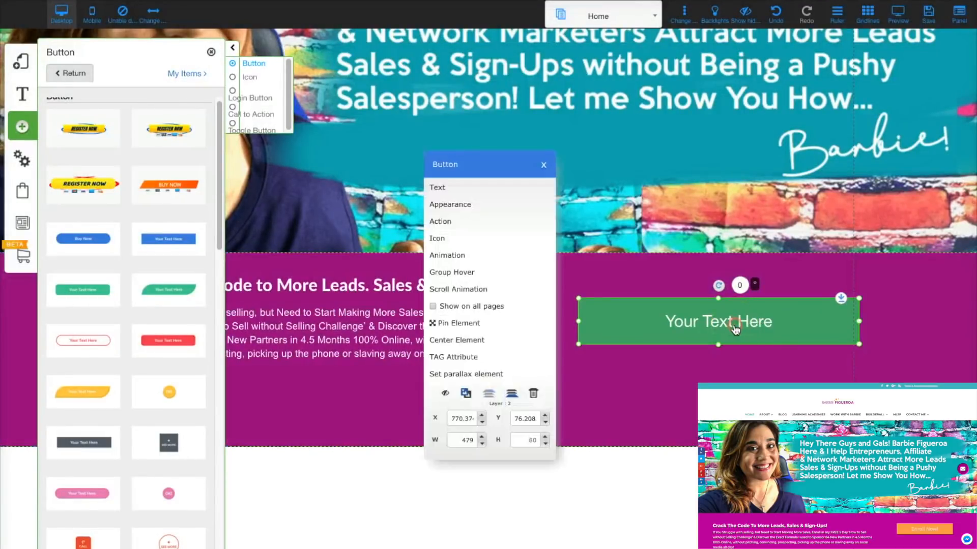
click(459, 209)
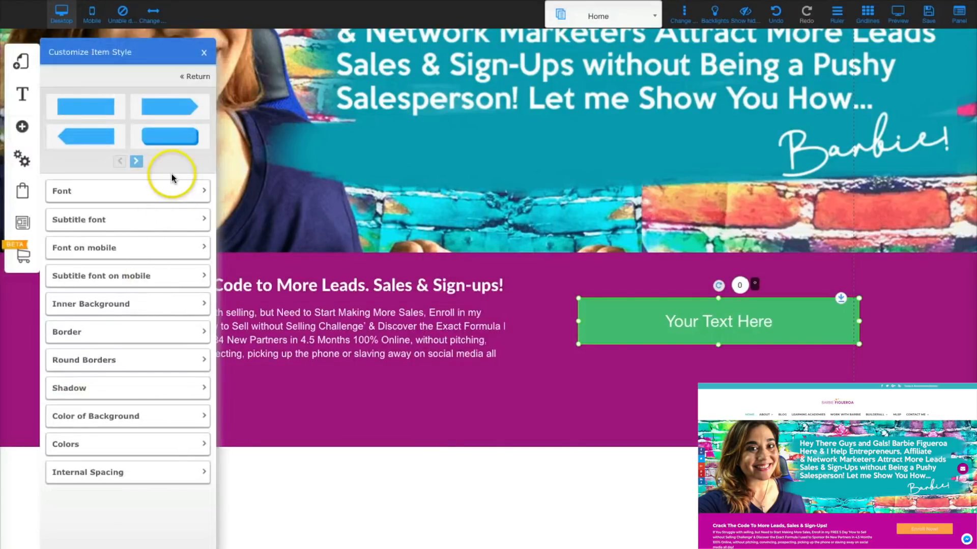
click(200, 444)
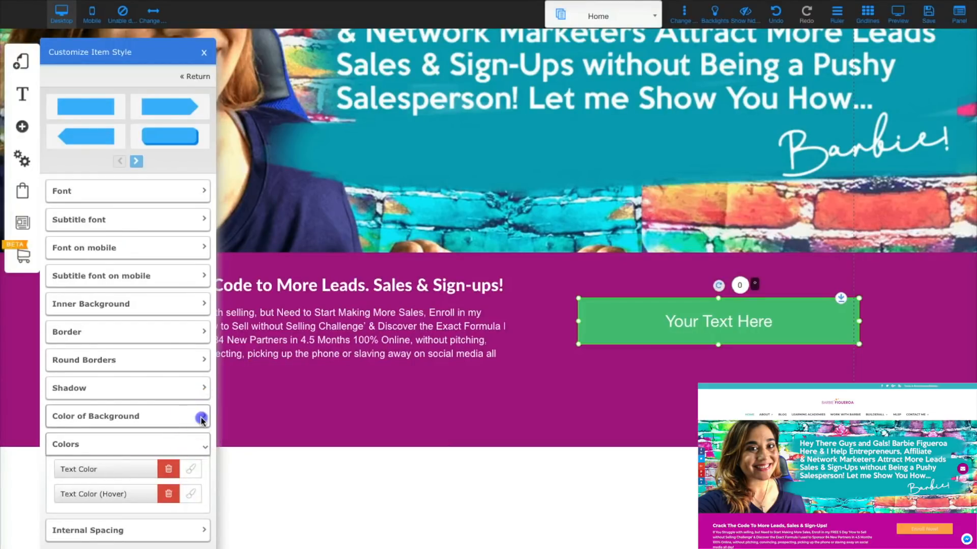
click(201, 419)
click(191, 441)
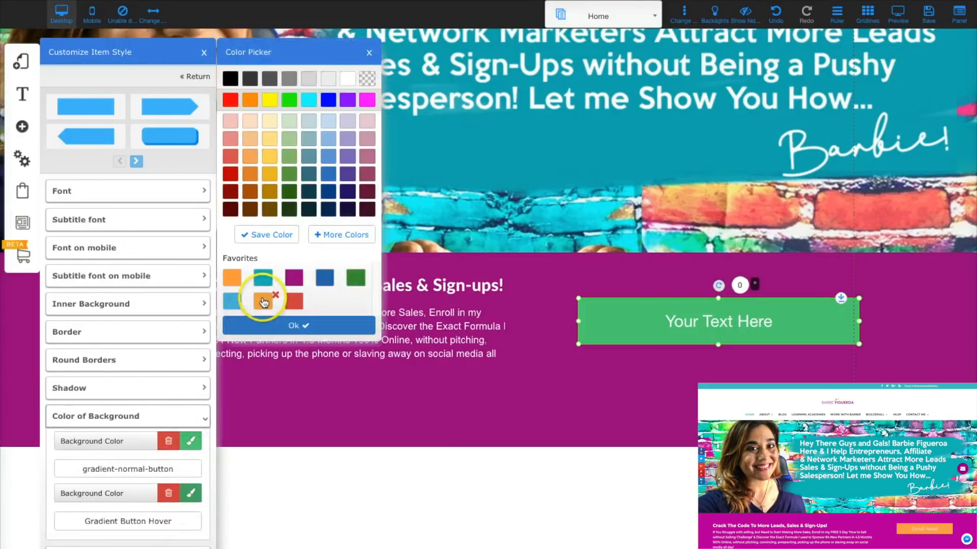
click(233, 279)
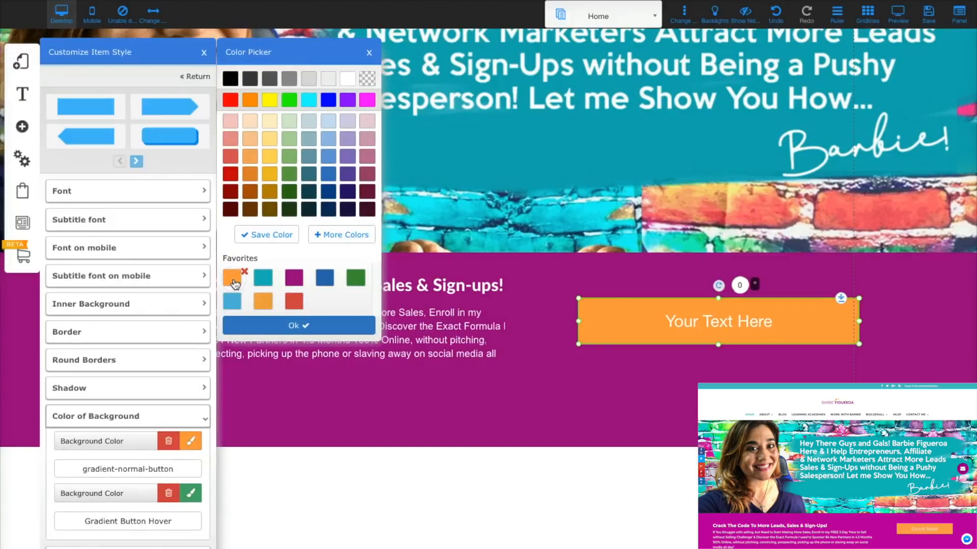
click(191, 493)
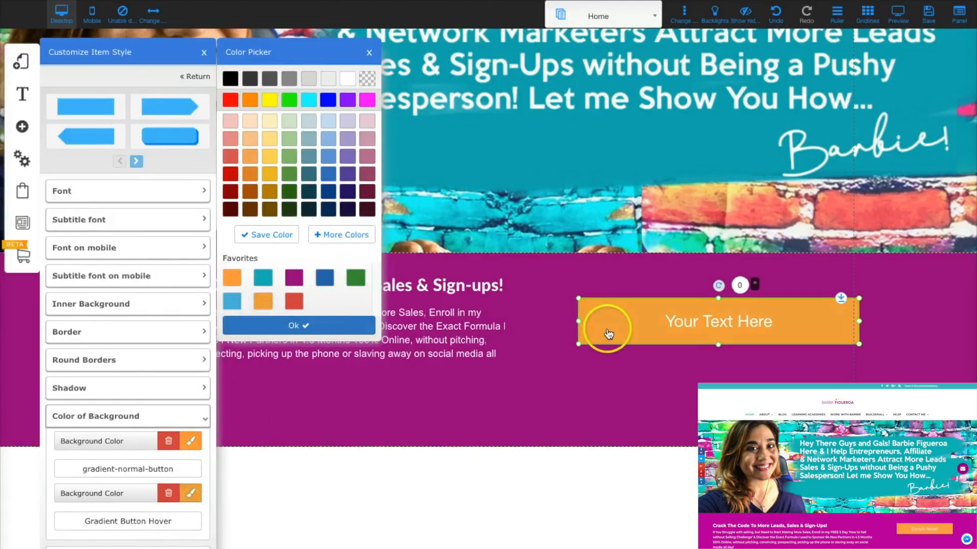
click(616, 389)
Step: Change the orange button's text to "Enroll Now!" and leave its subtitle empty
click(673, 328)
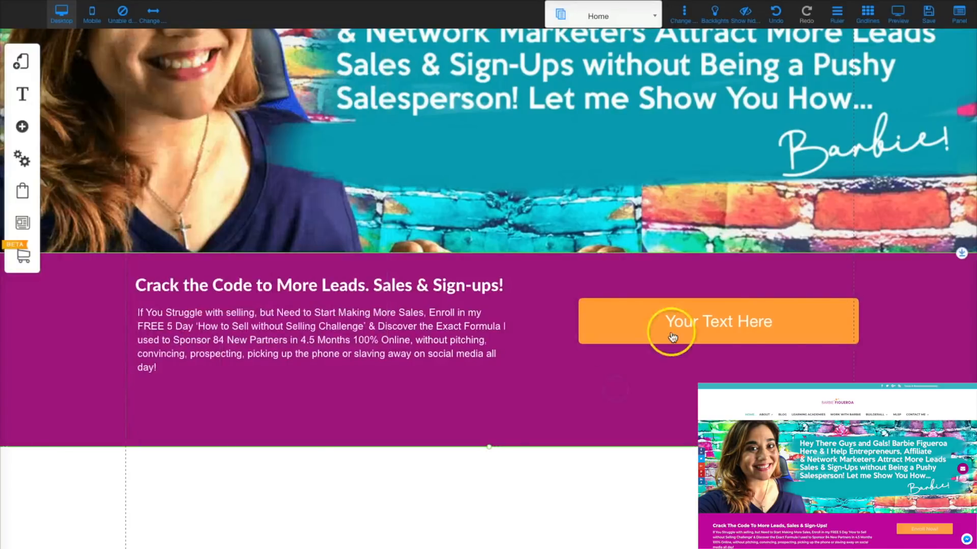
right_click(712, 328)
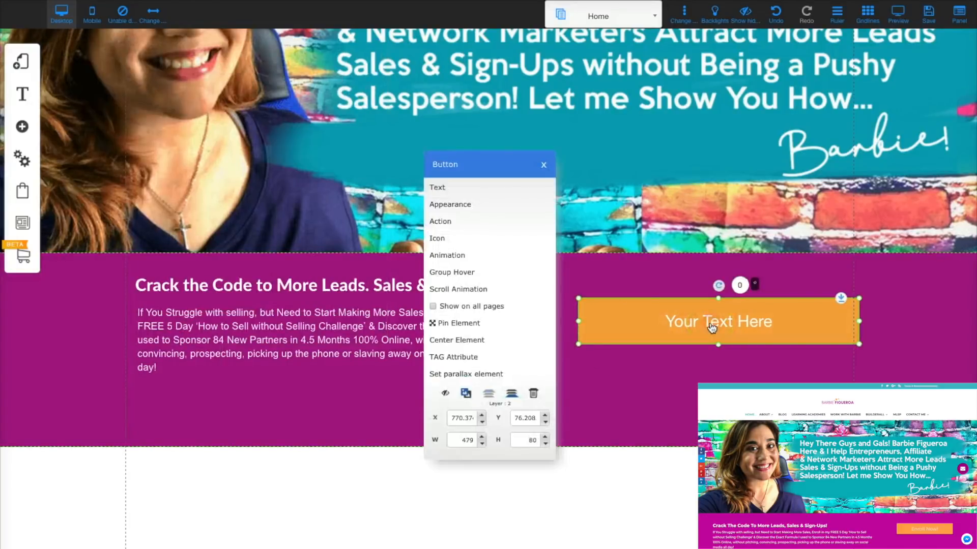
click(454, 186)
drag(487, 287, 390, 288)
text(Enrikk)
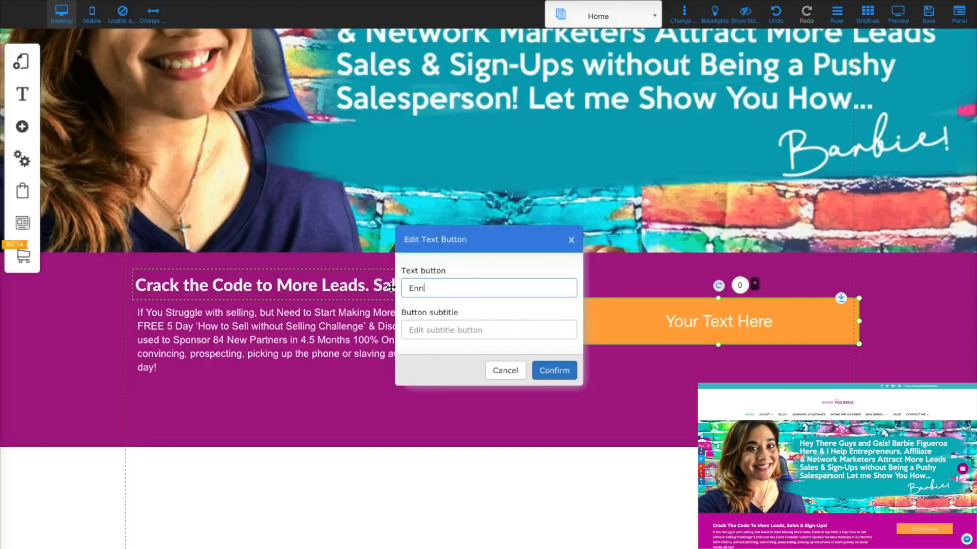
key(BackSpace)
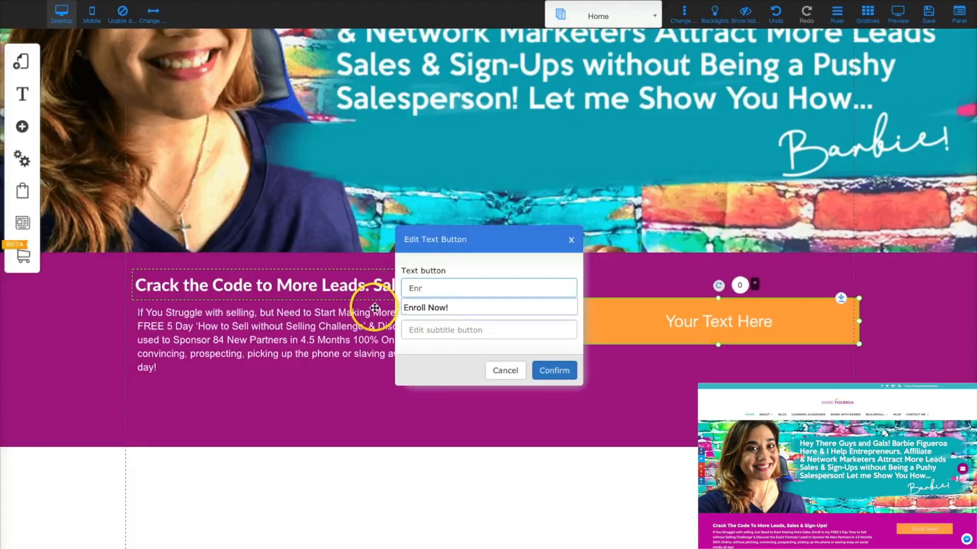
click(417, 308)
click(544, 369)
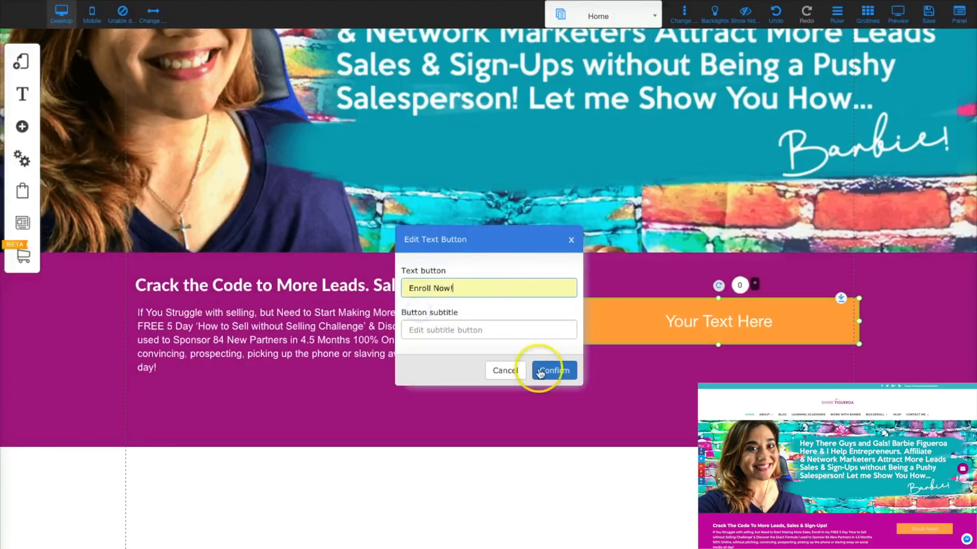
click(583, 389)
Step: Save the site under the URL name "divivsbuilderall", including the default layout and the Home page
click(927, 20)
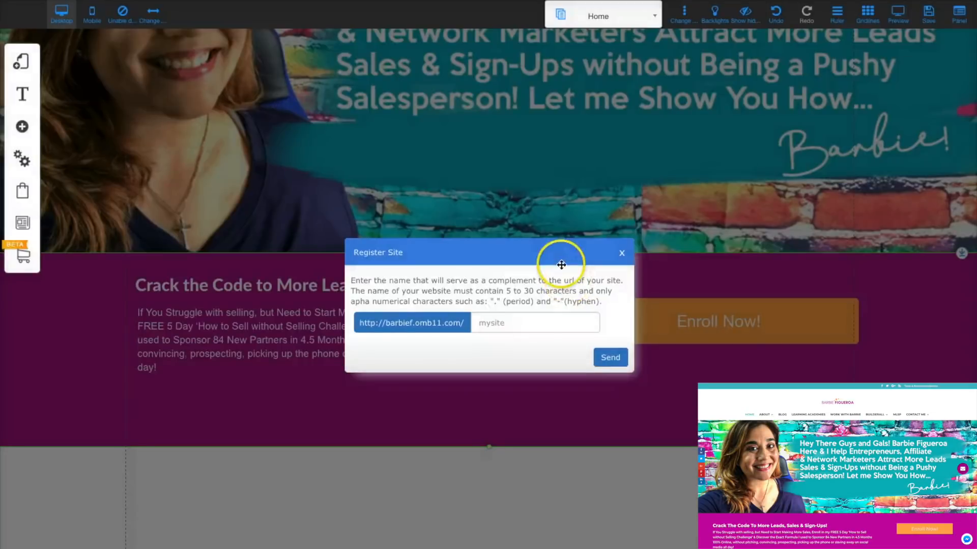
click(532, 319)
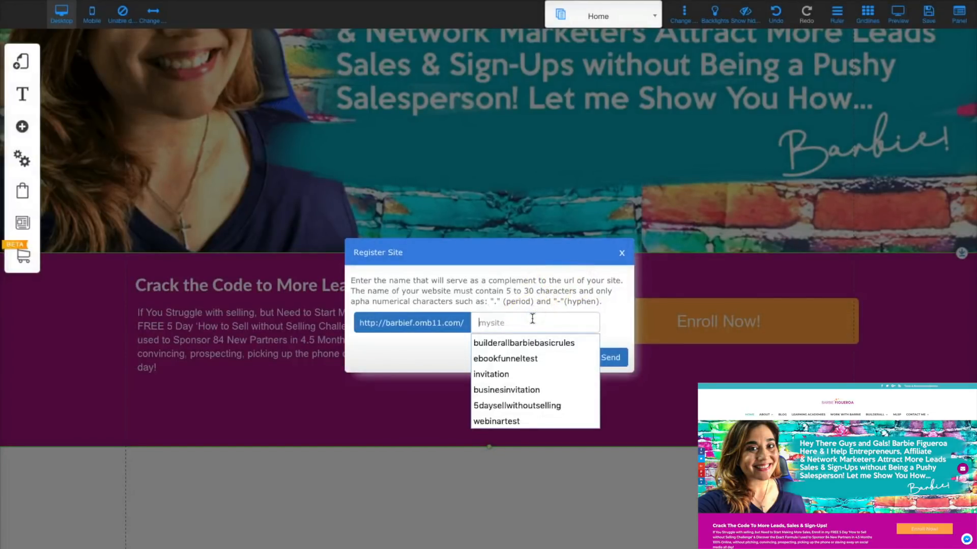
text(iv)
text(div)
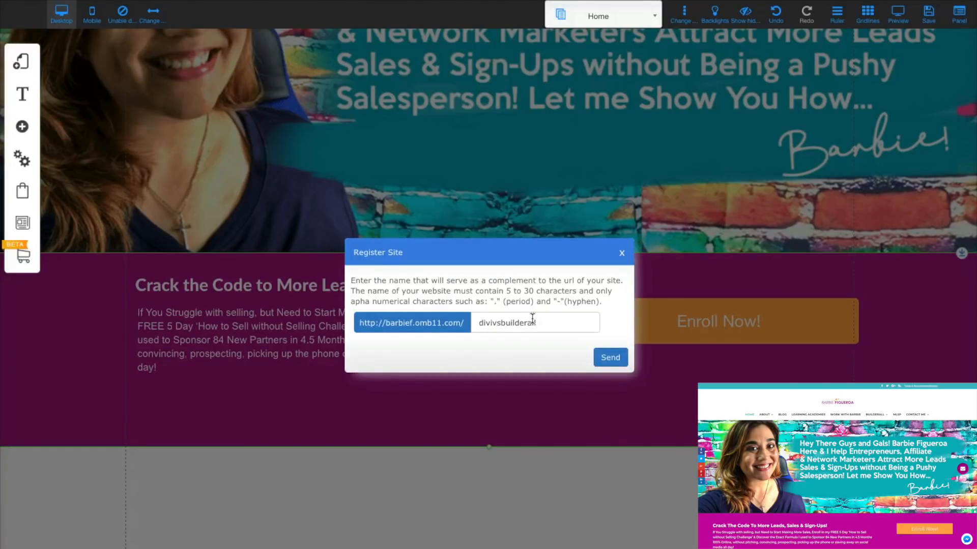
click(608, 356)
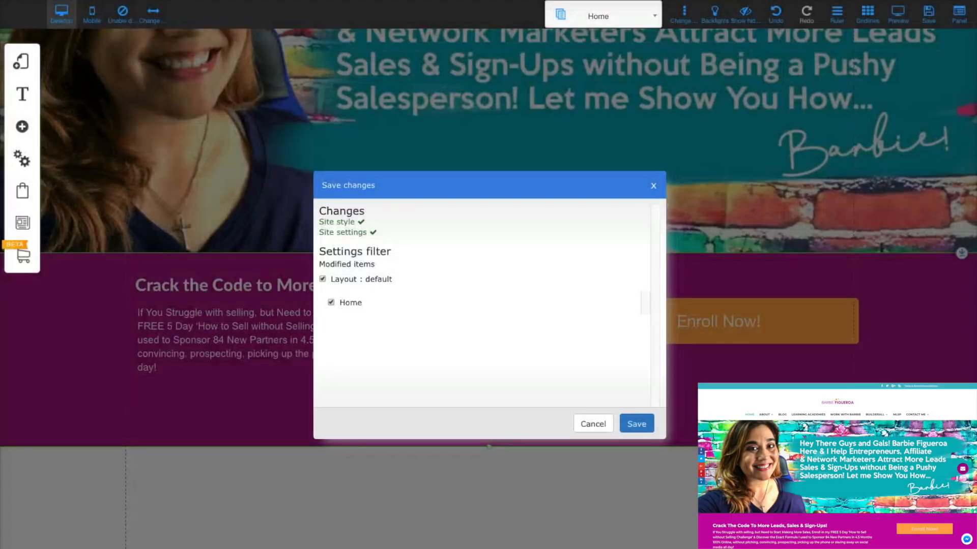
click(636, 423)
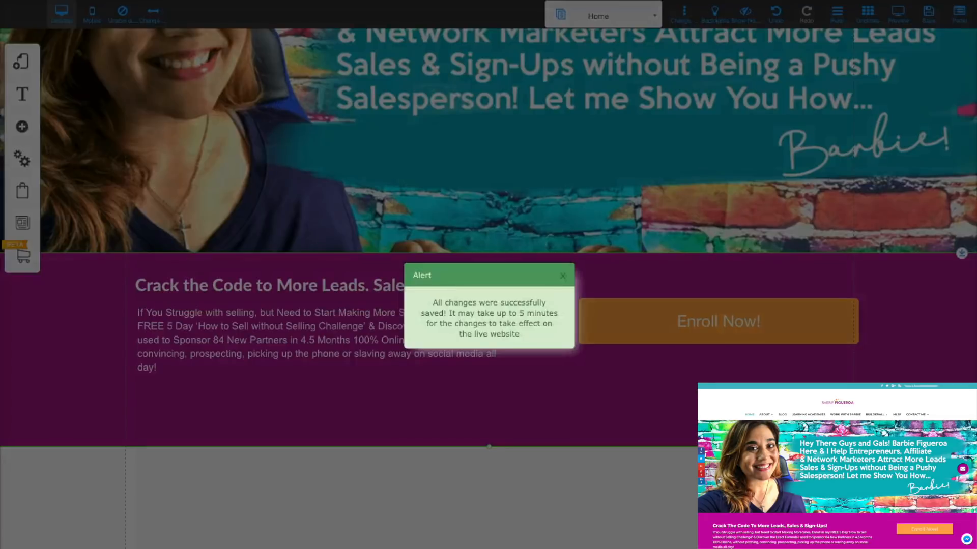
click(563, 276)
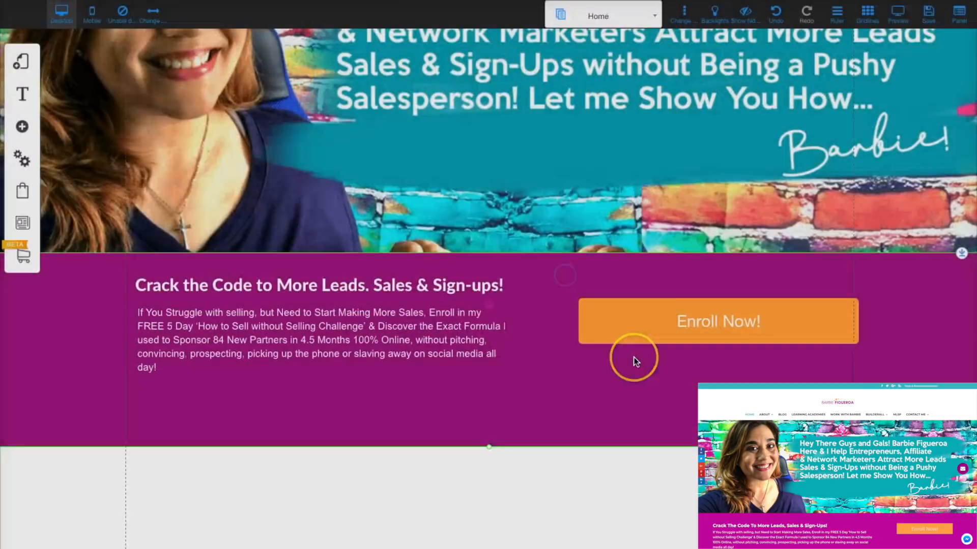
Step: Shorten the magenta section slightly by raising its lower edge closer to the description
scroll(635, 361, down, 2)
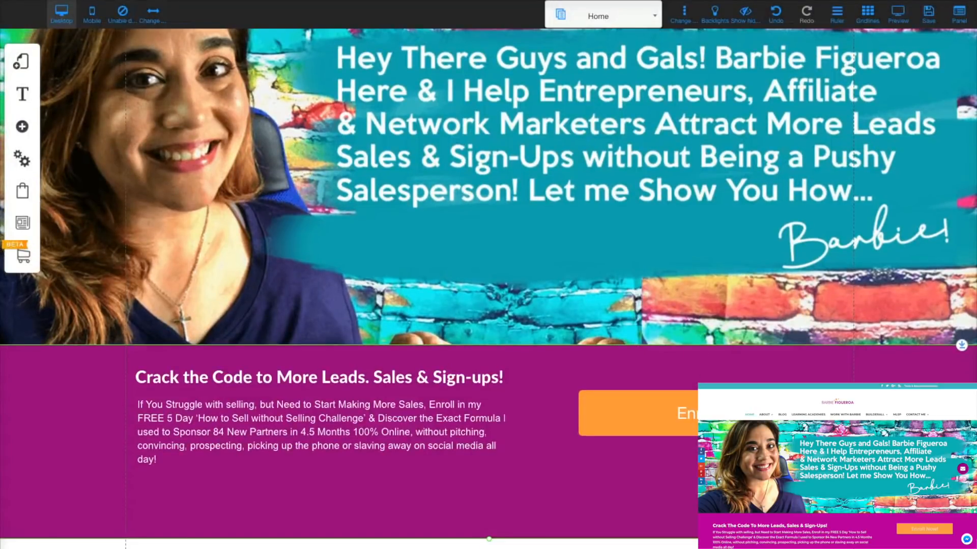
scroll(693, 479, down, 3)
click(490, 378)
drag(489, 367, 489, 355)
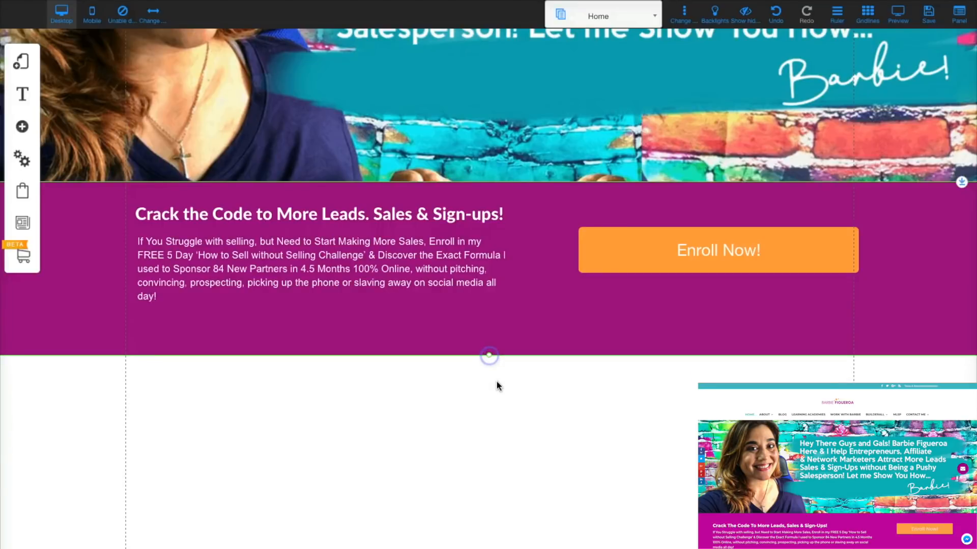
Step: Add a plain blue Classic banner and place it directly beneath the magenta section
scroll(496, 381, down, 2)
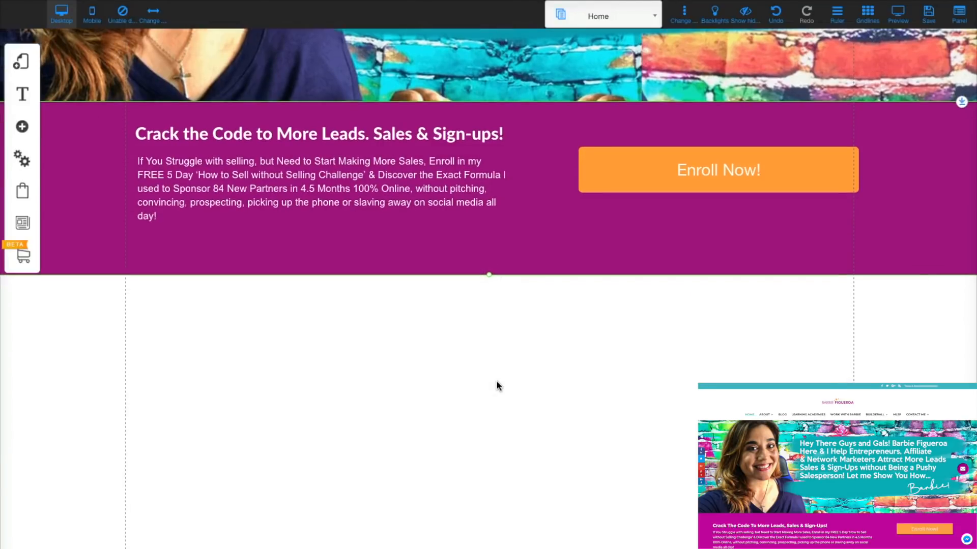
click(23, 127)
click(85, 160)
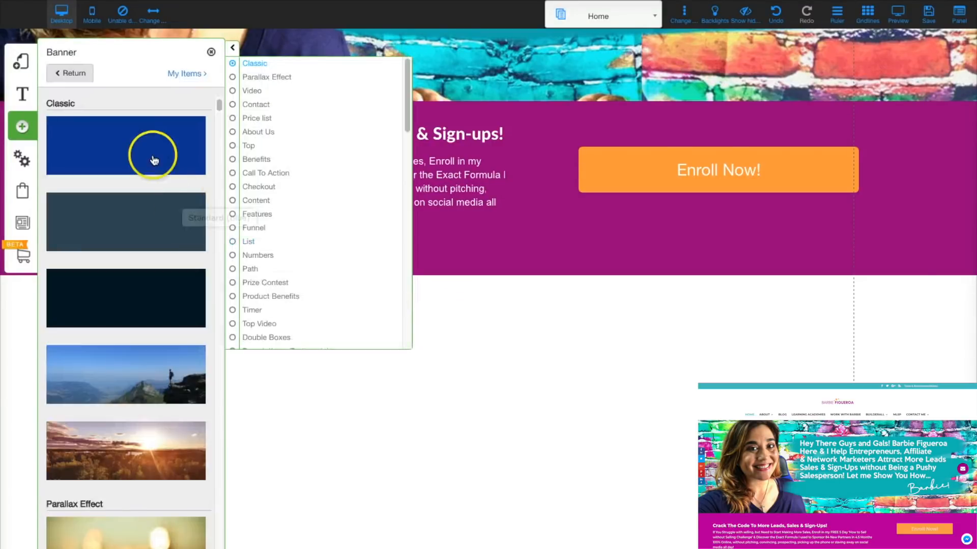
drag(153, 152, 575, 399)
click(673, 270)
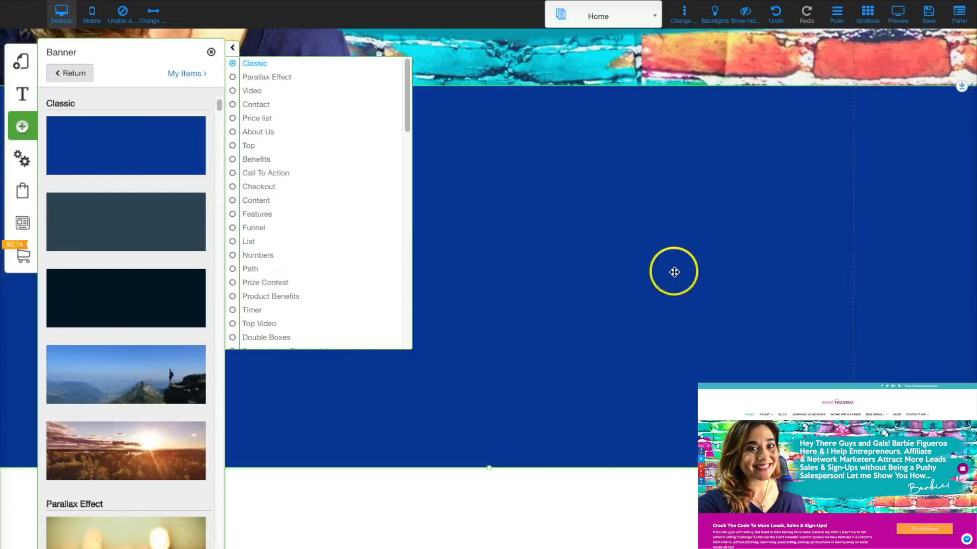
drag(682, 382, 679, 431)
Step: Set the blue banner's fluid background image to the orange brick picture from the uploaded files
click(573, 374)
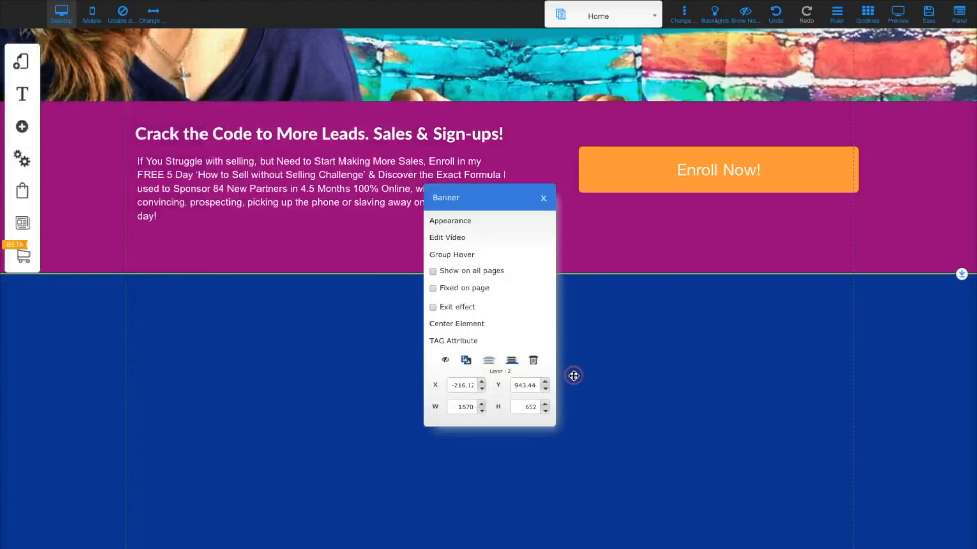
click(470, 238)
click(465, 222)
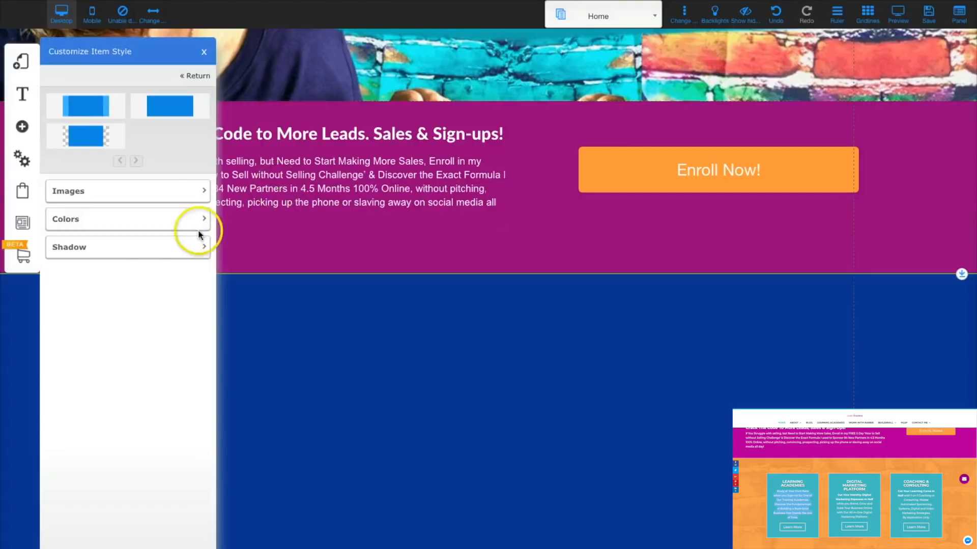
click(196, 192)
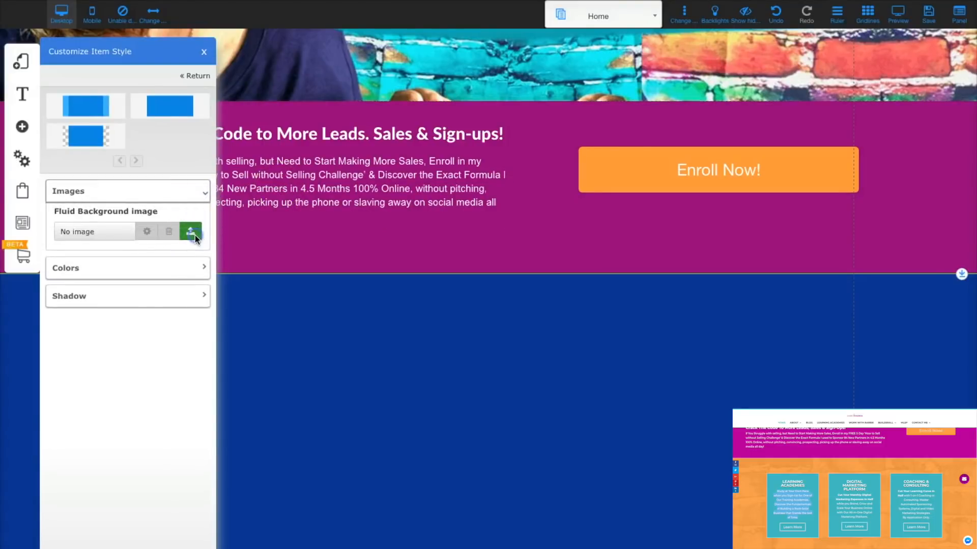
click(191, 232)
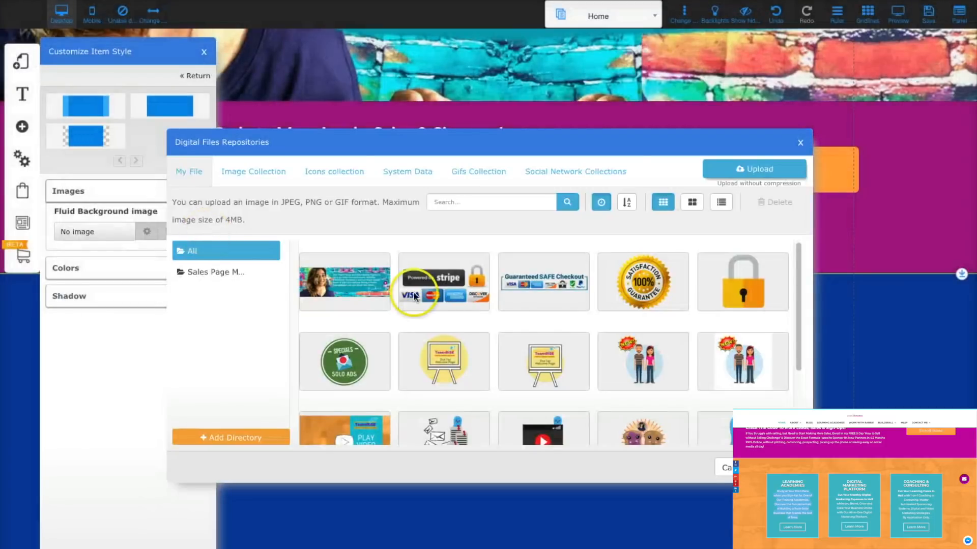
scroll(504, 329, down, 5)
scroll(505, 334, down, 10)
scroll(505, 335, down, 8)
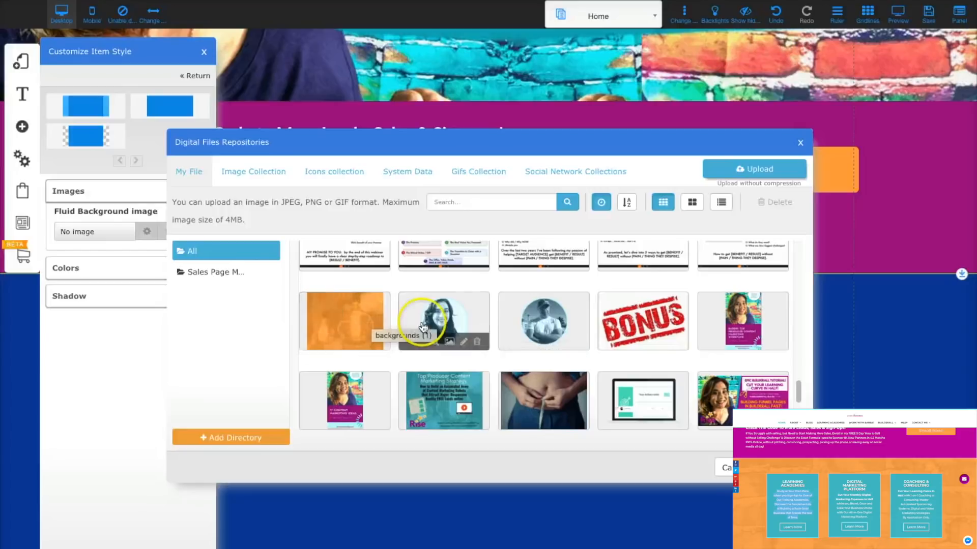
scroll(501, 330, down, 8)
scroll(501, 333, down, 5)
click(447, 326)
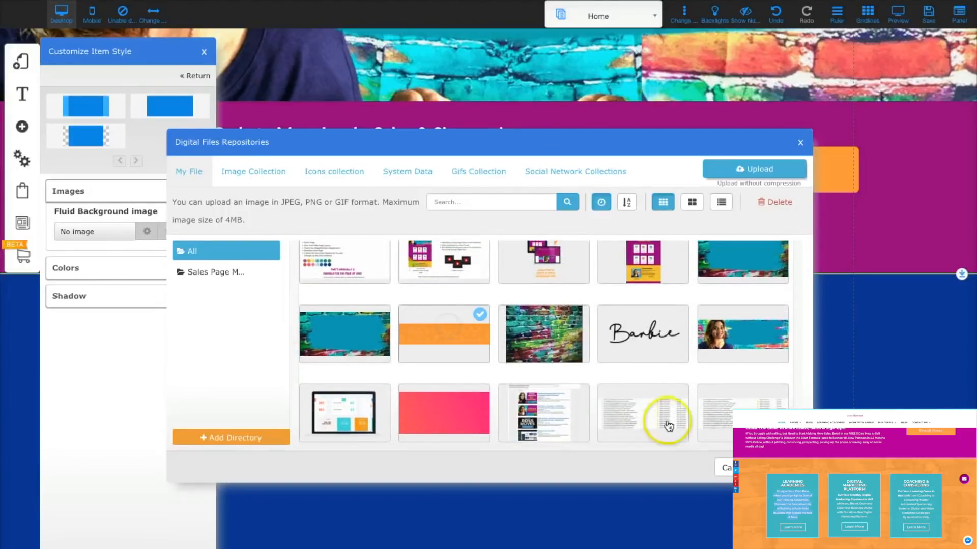
click(781, 467)
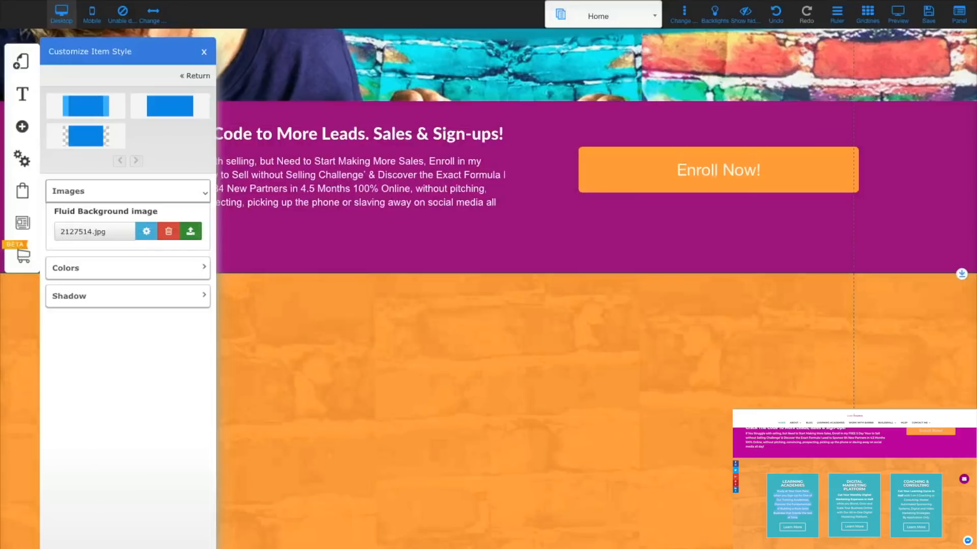
Step: Set the scroll effect of the orange brick banner's fluid background image to Parallax and check it on the page
click(683, 373)
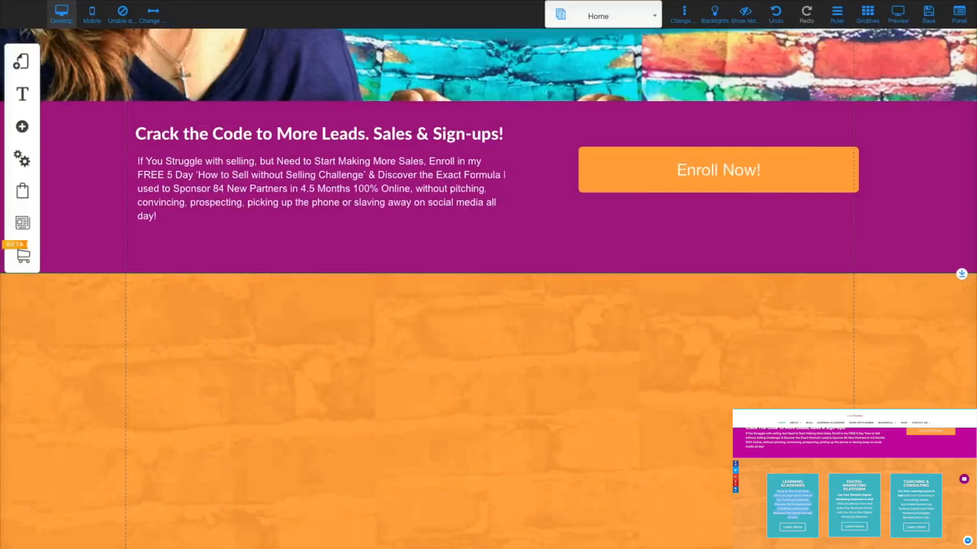
click(396, 329)
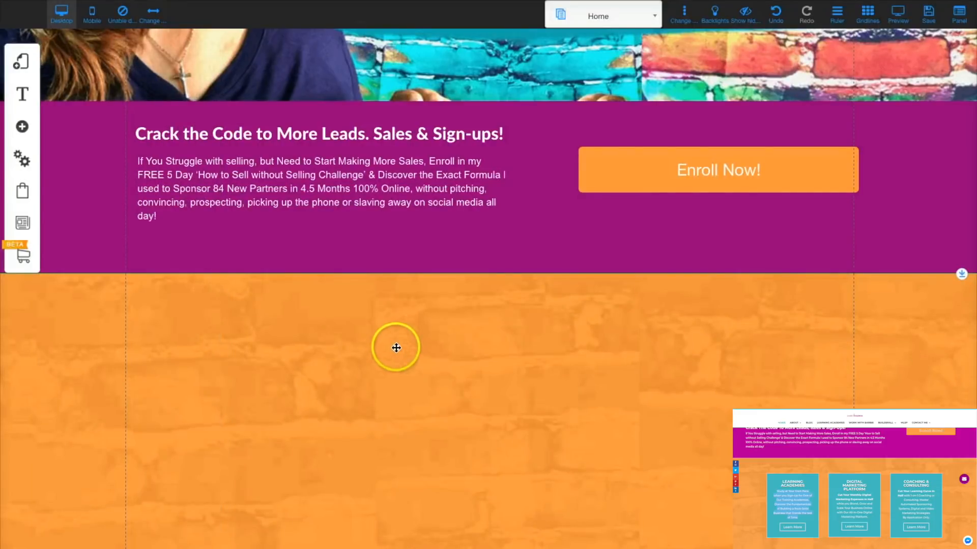
click(455, 223)
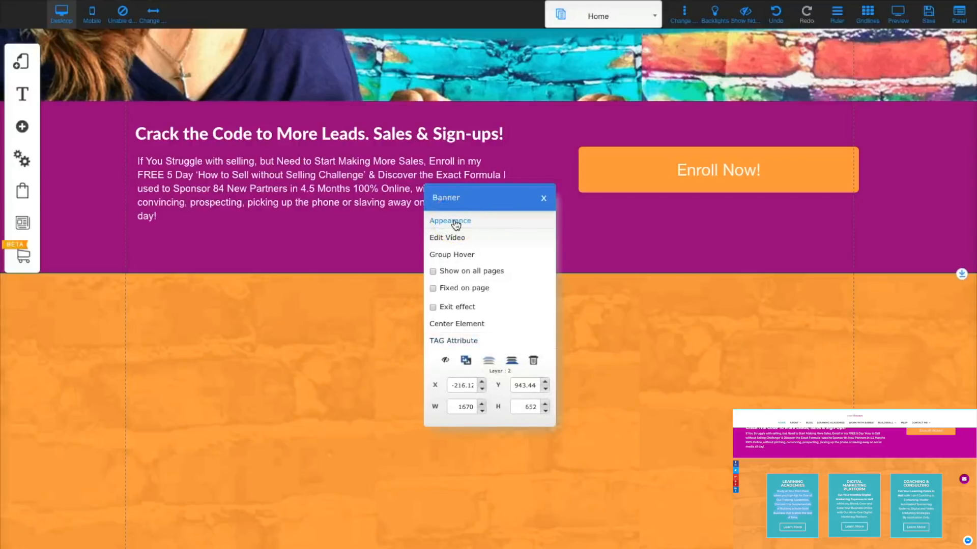
click(454, 223)
click(199, 192)
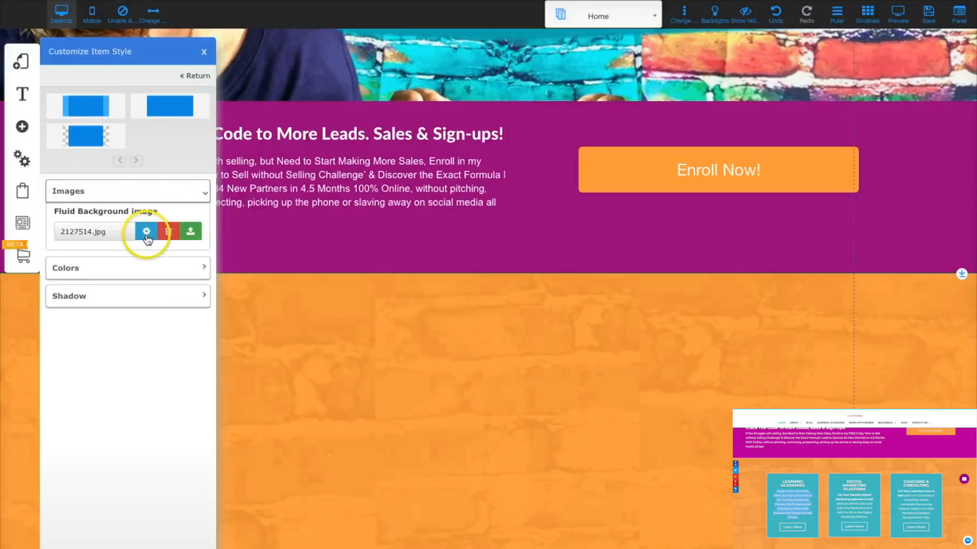
click(146, 233)
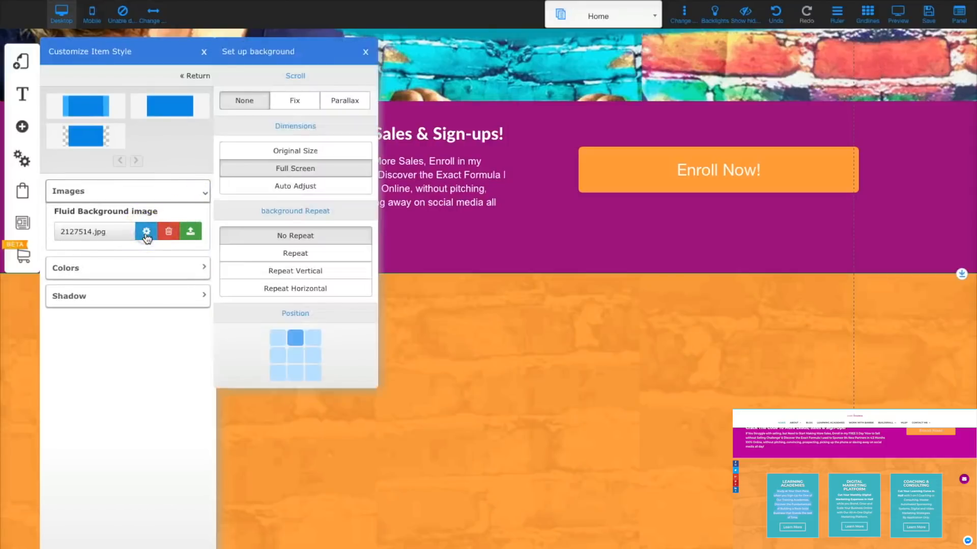
click(346, 102)
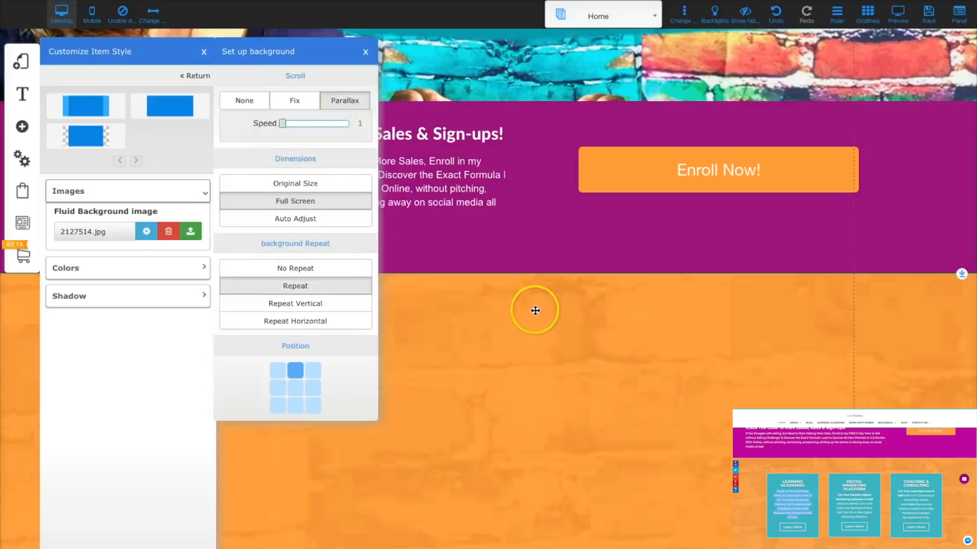
scroll(535, 311, down, 3)
scroll(535, 311, up, 5)
scroll(535, 311, down, 5)
scroll(535, 310, up, 4)
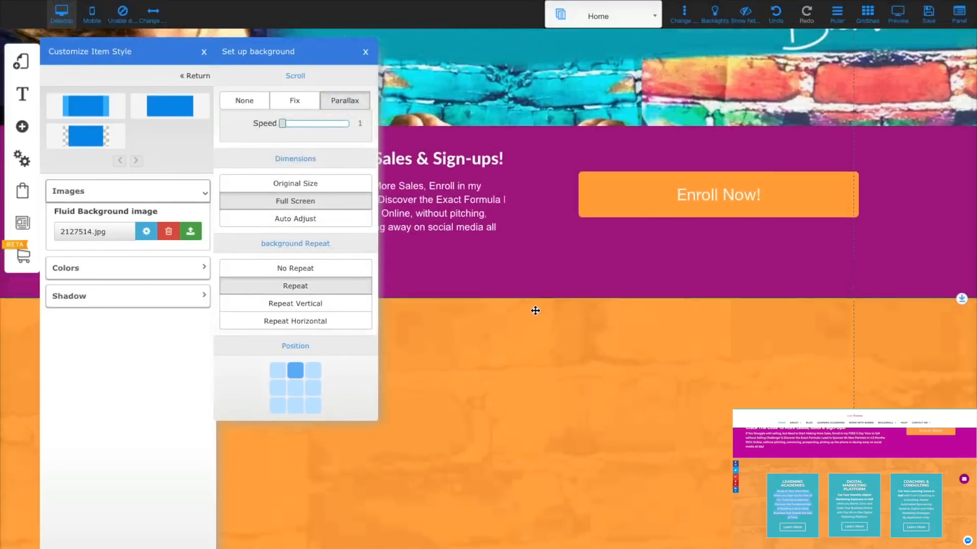
scroll(535, 311, up, 3)
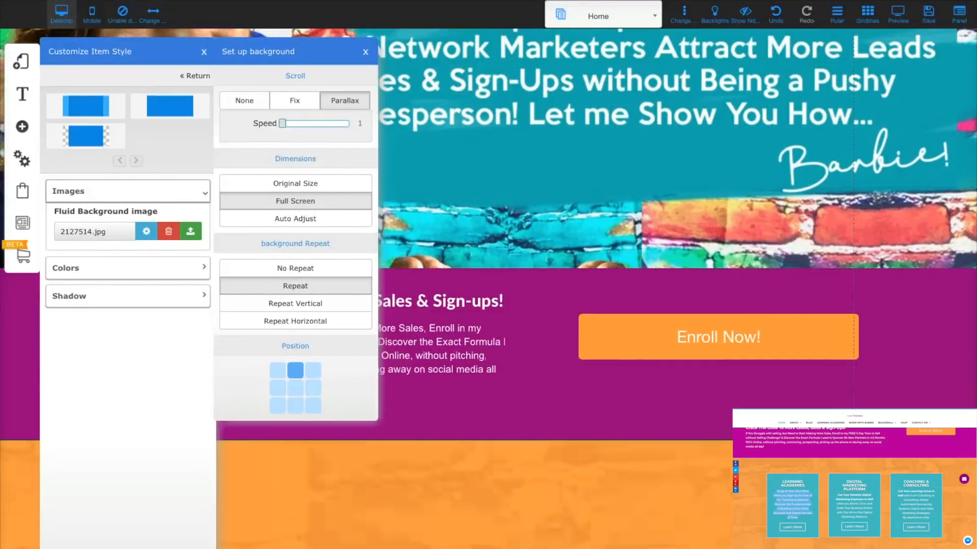
click(607, 527)
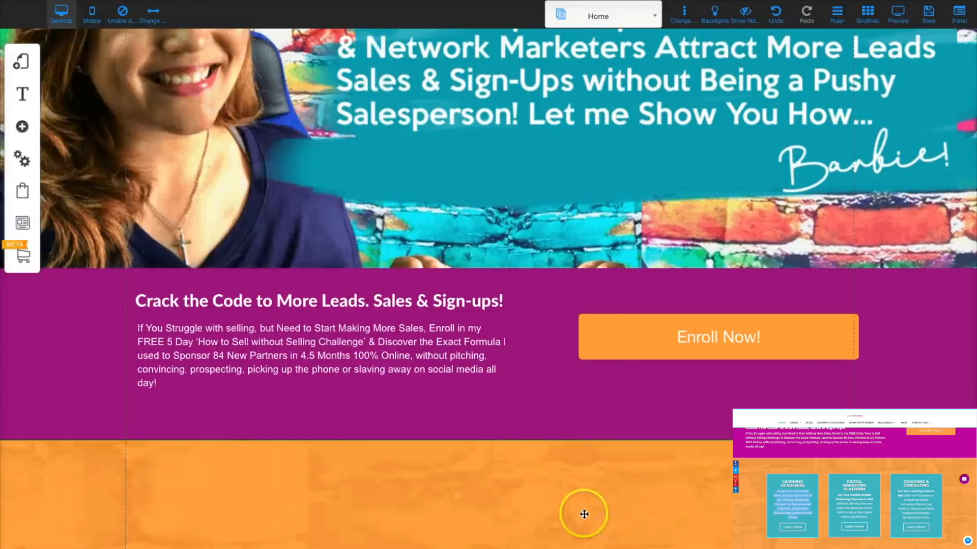
Step: Reopen the orange brick banner's background image settings and reselect Parallax scrolling, keeping the speed at 1
click(458, 464)
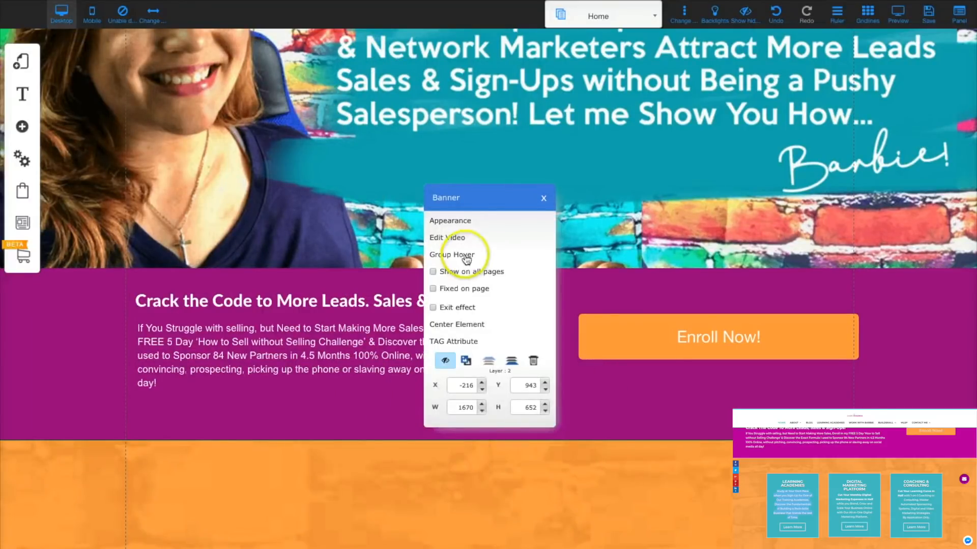
click(450, 220)
click(200, 192)
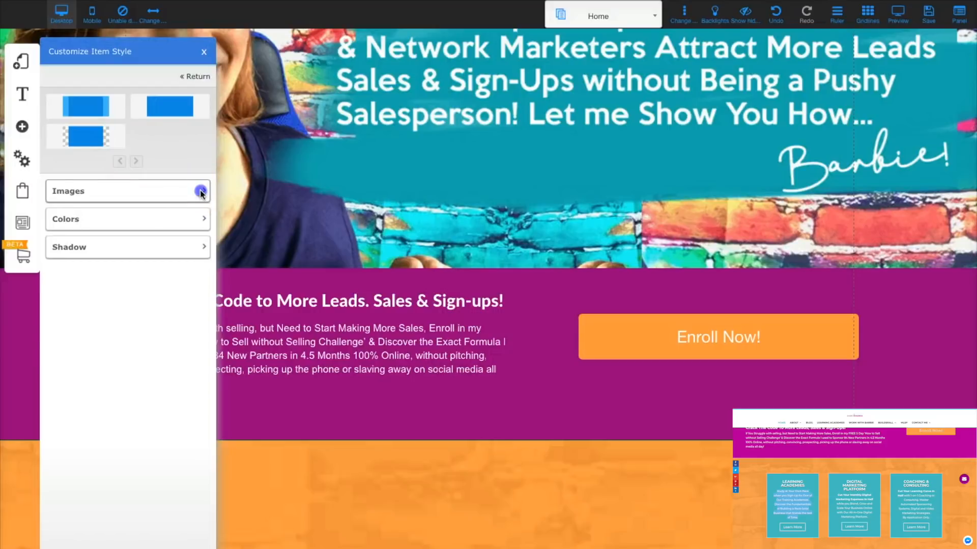
click(145, 232)
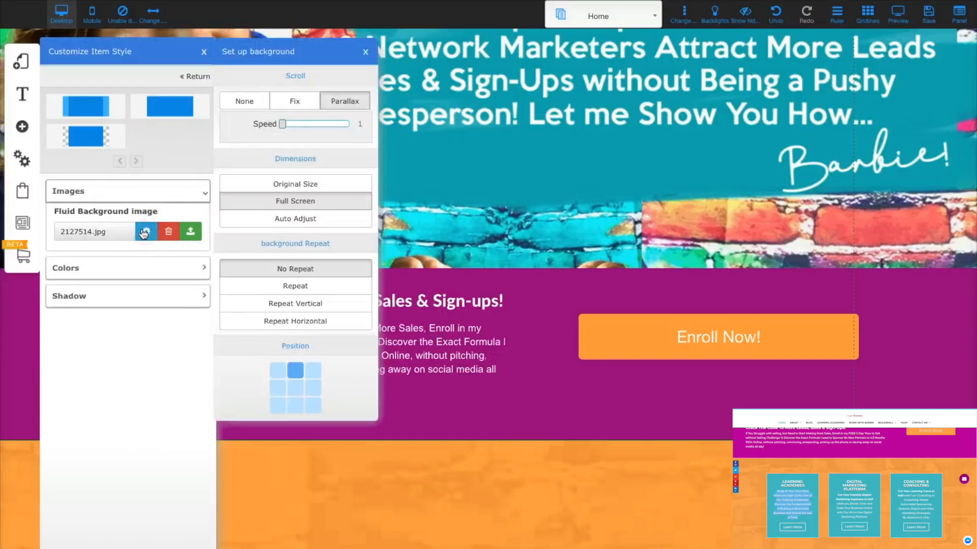
click(347, 99)
drag(283, 129, 287, 128)
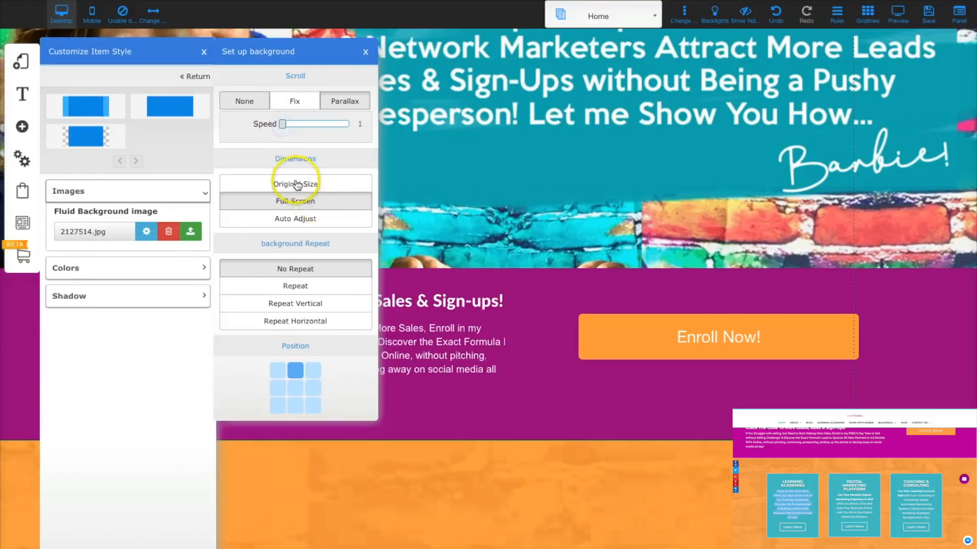
click(411, 473)
Step: Save the site changes, including the modified Home page
click(928, 14)
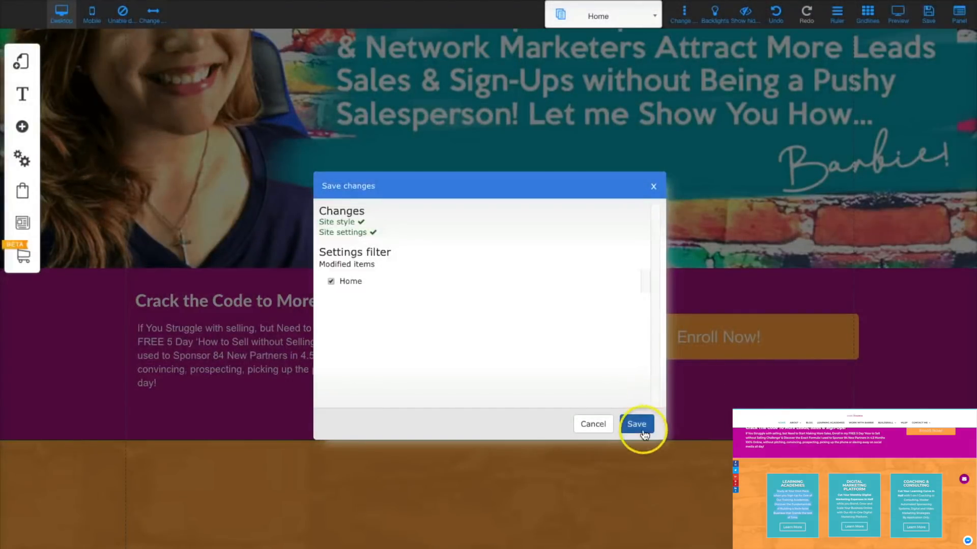
click(642, 430)
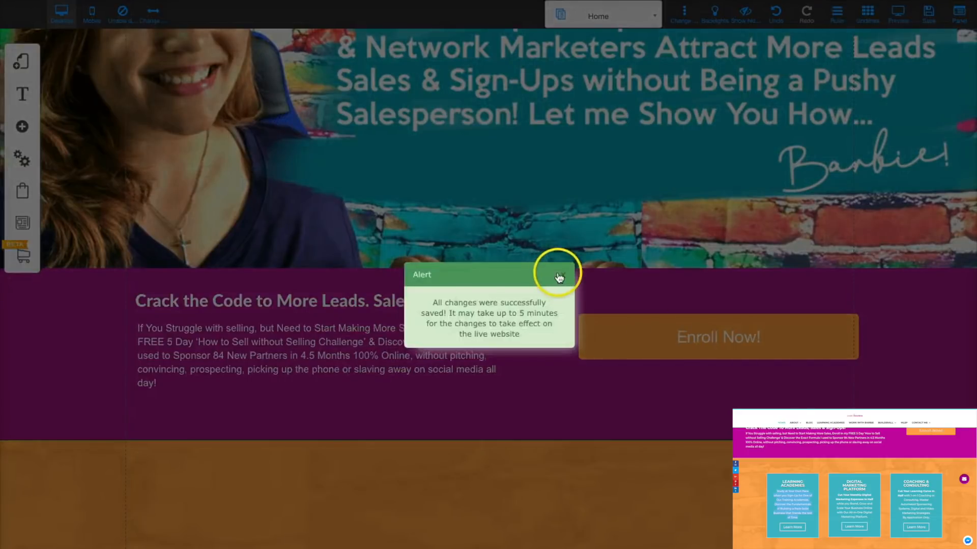
click(558, 276)
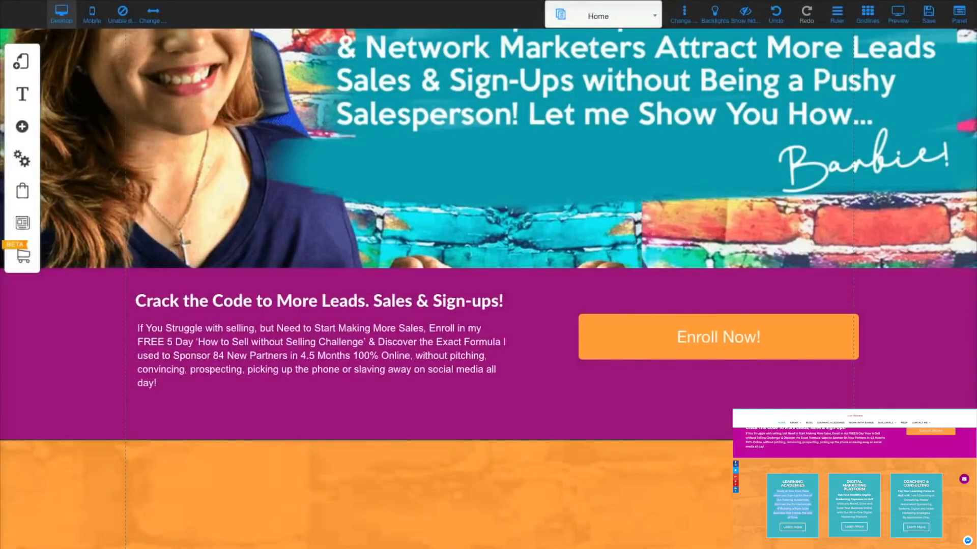
Step: Narrow the Enroll Now! button slightly so its right edge lines up with the dashed page-width guide
scroll(528, 349, up, 6)
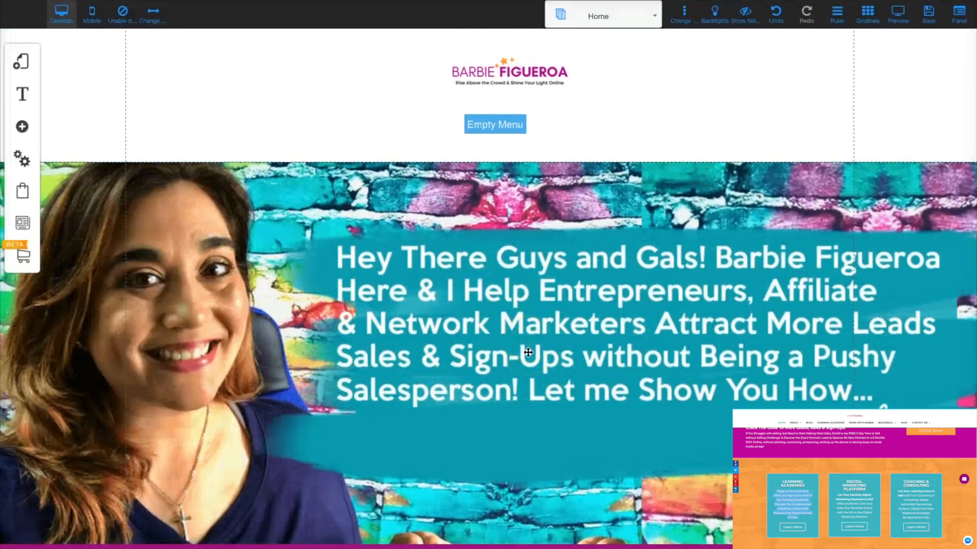
scroll(528, 352, down, 3)
scroll(527, 350, down, 2)
click(607, 409)
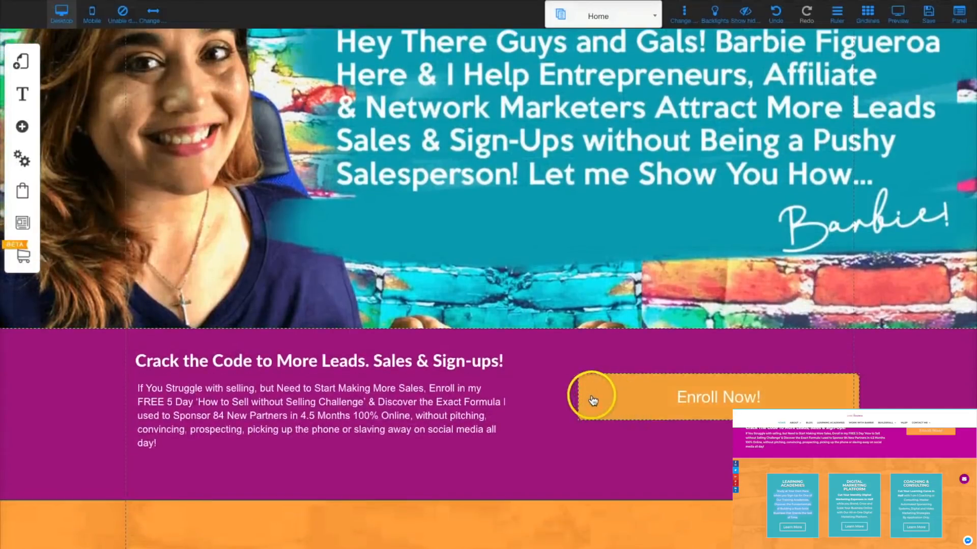
click(605, 401)
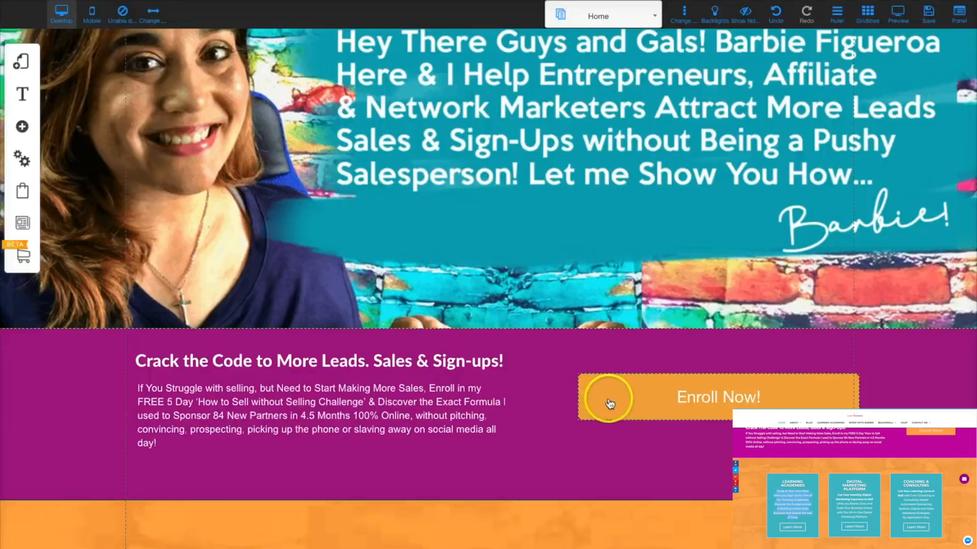
click(621, 407)
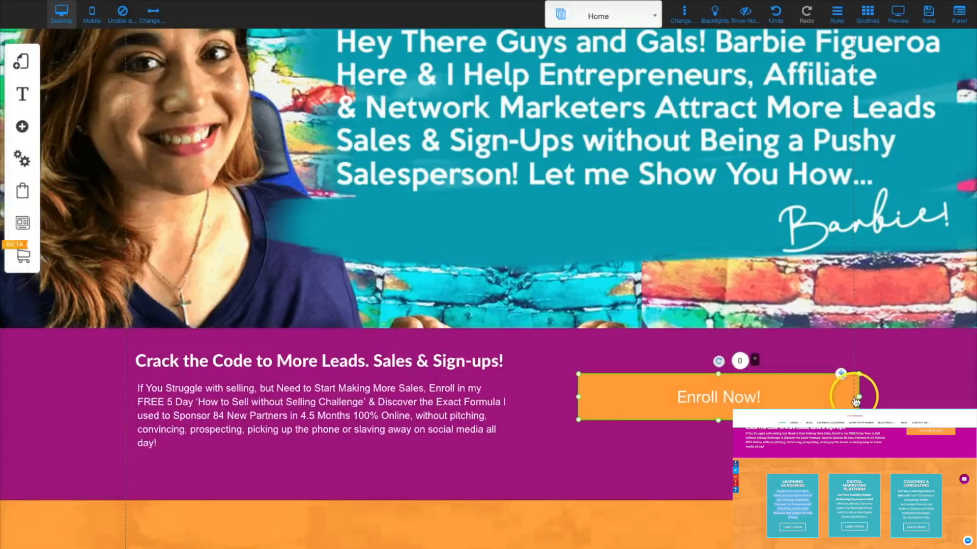
mouse_move(854, 402)
mouse_down()
mouse_move(705, 399)
mouse_move(884, 399)
mouse_move(850, 399)
mouse_move(858, 398)
mouse_up()
mouse_move(865, 402)
mouse_down()
mouse_move(731, 397)
mouse_move(863, 399)
mouse_move(856, 402)
mouse_up()
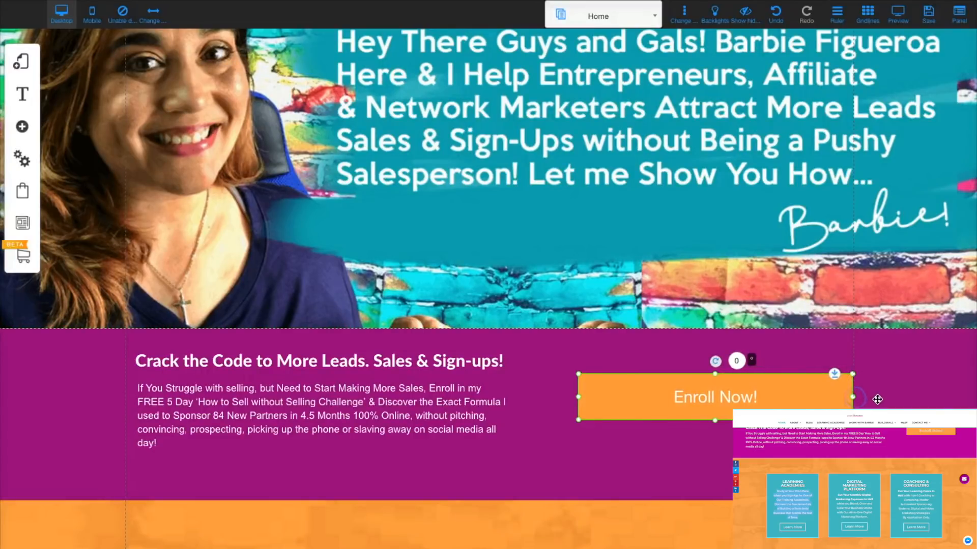
click(876, 400)
Step: Add a plain blue rectangular Simple Box and place it in the upper left of the orange brick section
scroll(877, 400, down, 3)
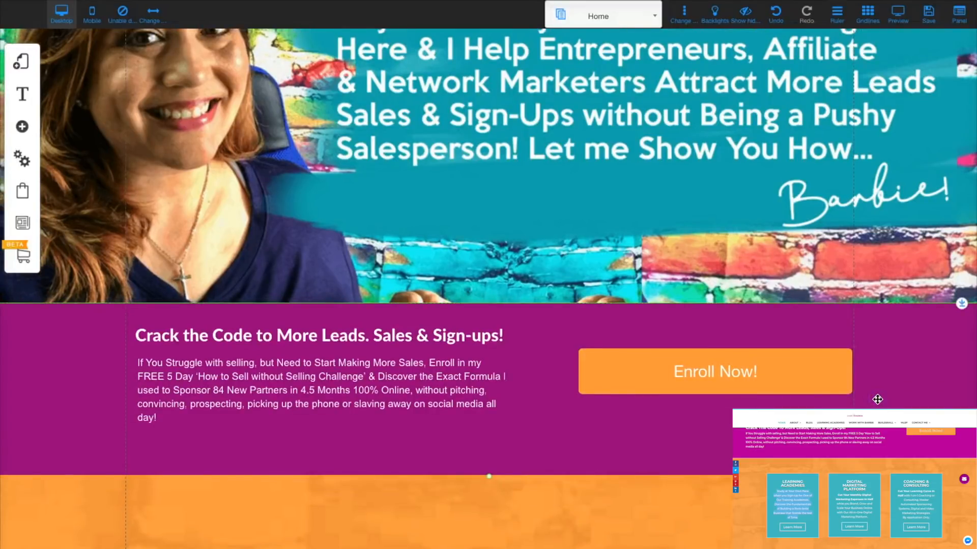
scroll(877, 399, down, 2)
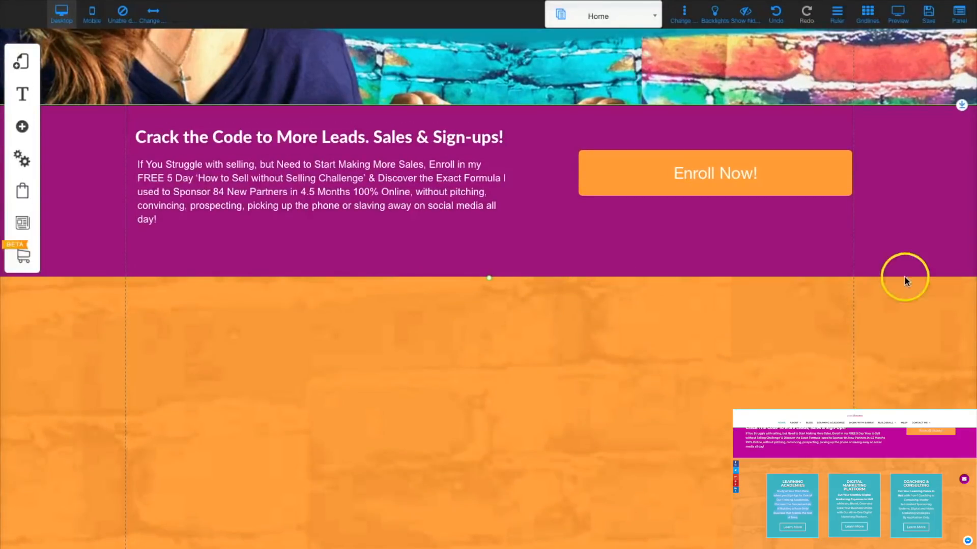
click(22, 127)
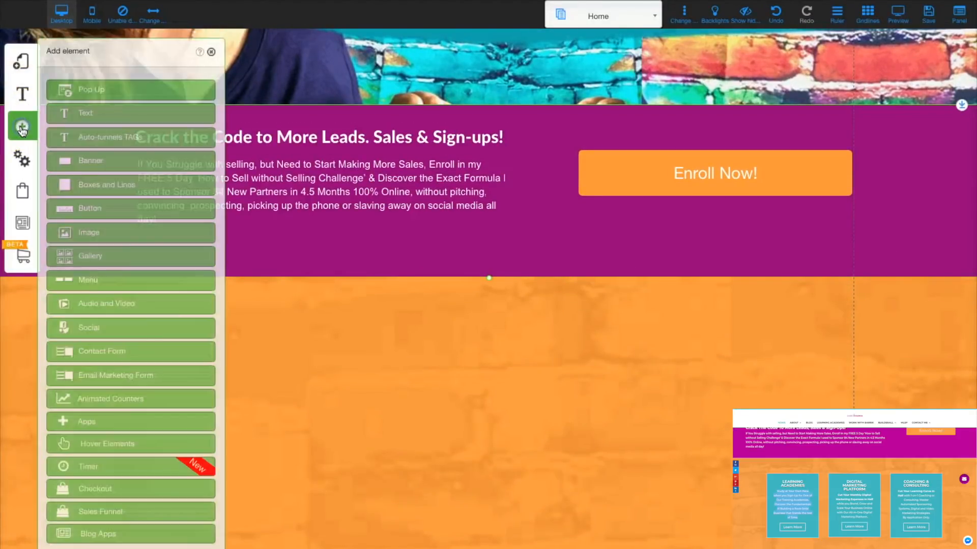
click(103, 185)
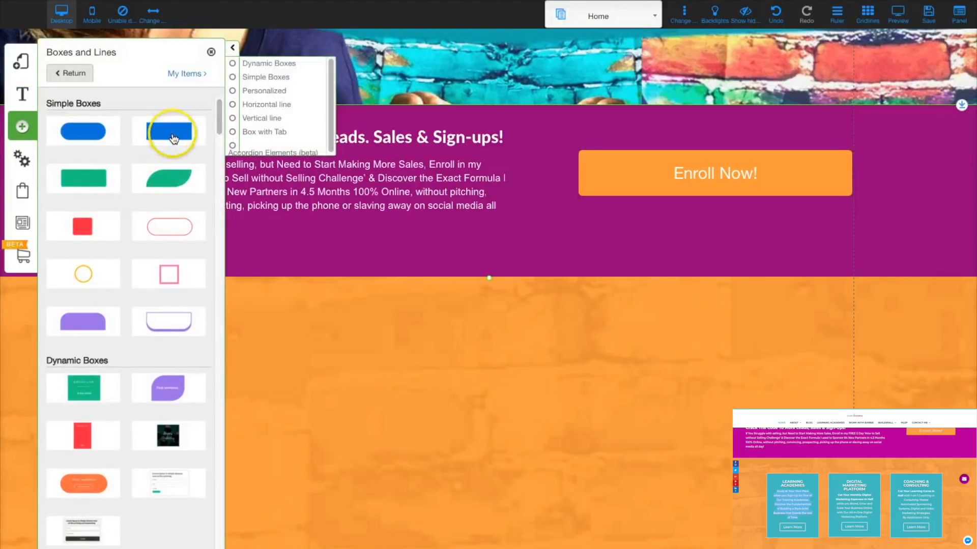
drag(173, 138, 388, 353)
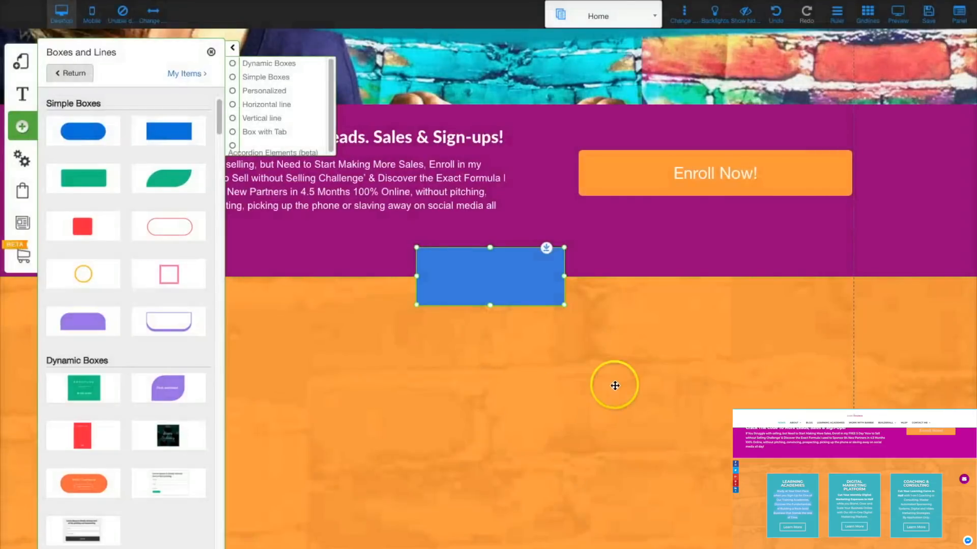
drag(493, 282, 227, 345)
Step: Enlarge the blue box into a tall card about 339 wide and 438 high
drag(297, 343, 329, 339)
drag(237, 368, 233, 548)
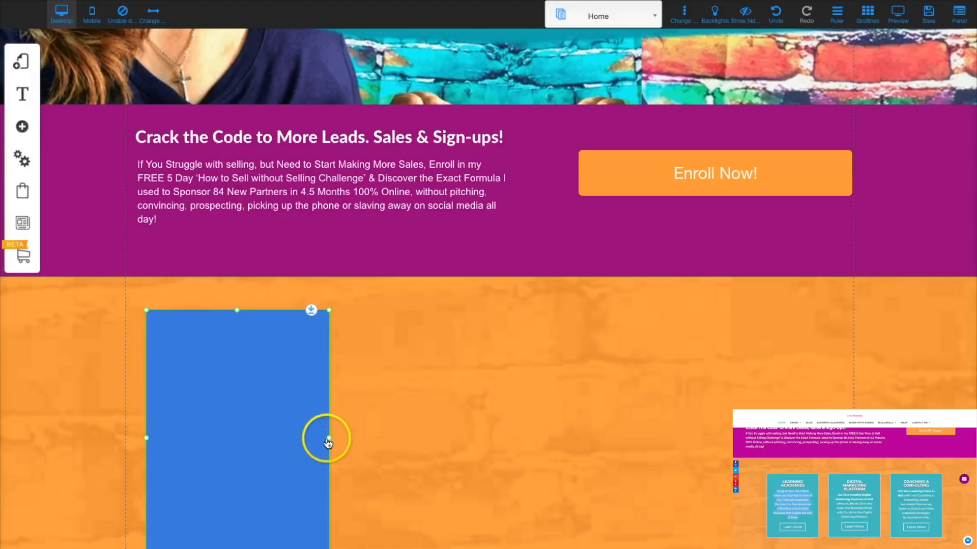
drag(330, 440, 344, 439)
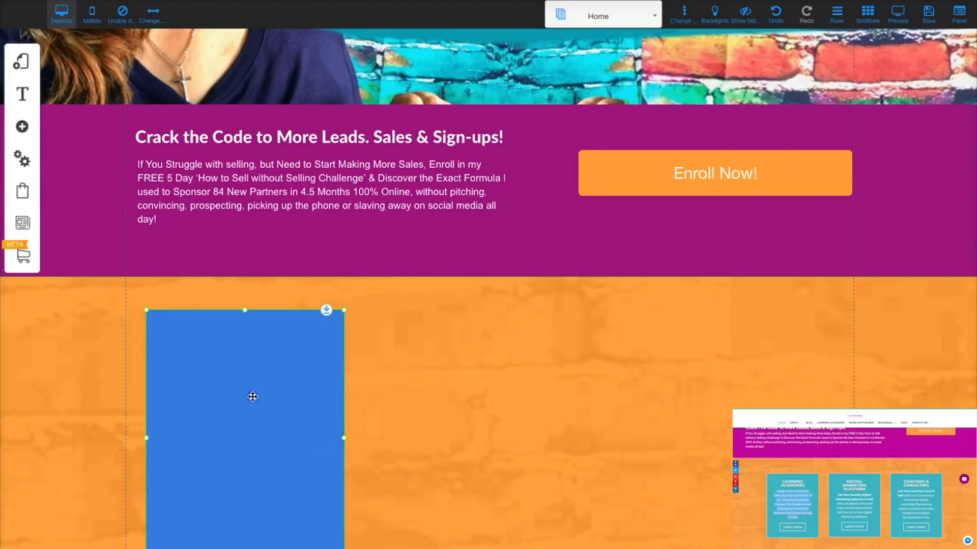
Step: Change the blue box's inner background color to the teal saved in the favorite colors
right_click(252, 397)
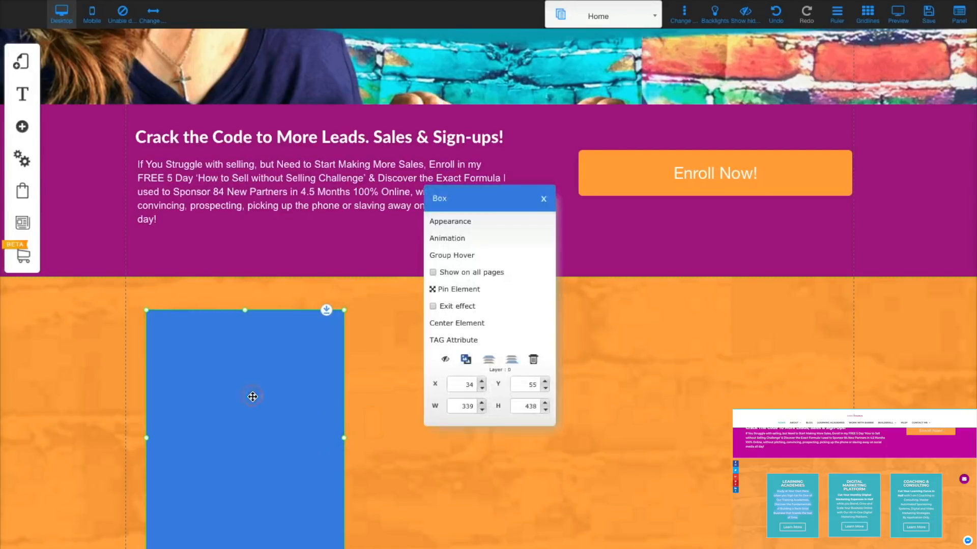
click(444, 224)
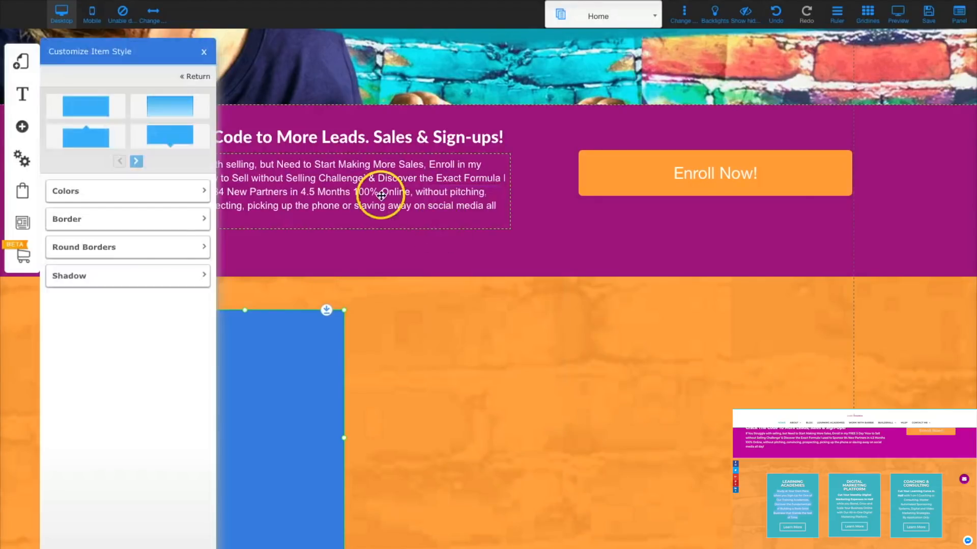
click(203, 192)
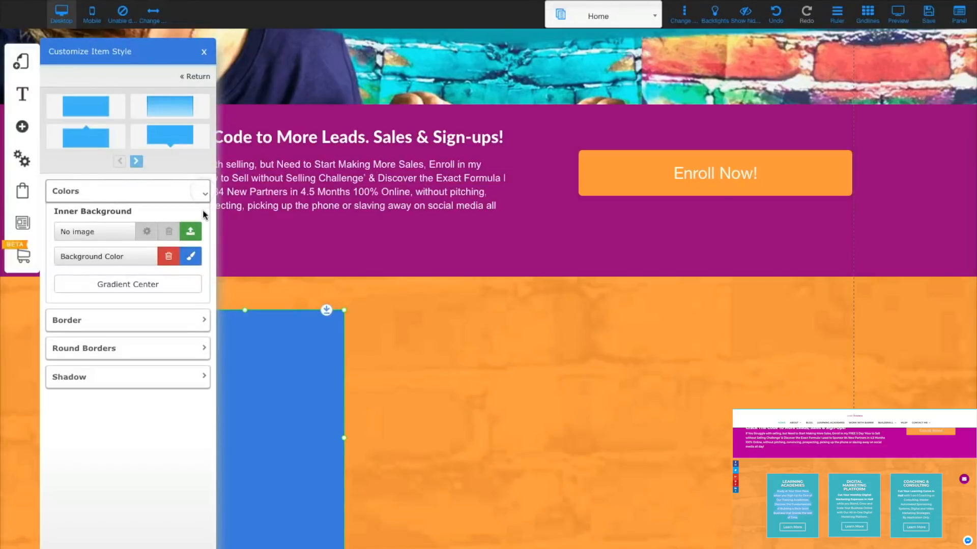
click(198, 264)
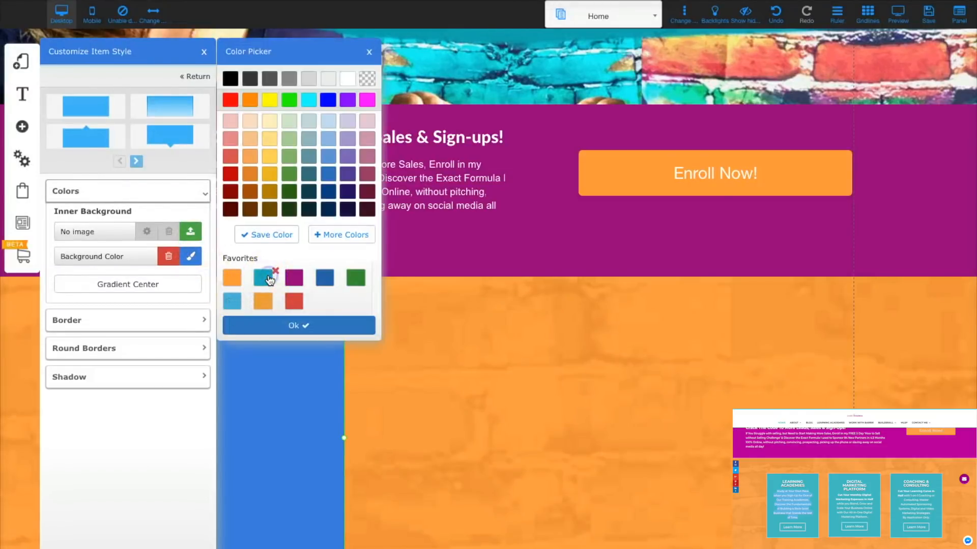
click(268, 280)
click(438, 364)
click(246, 359)
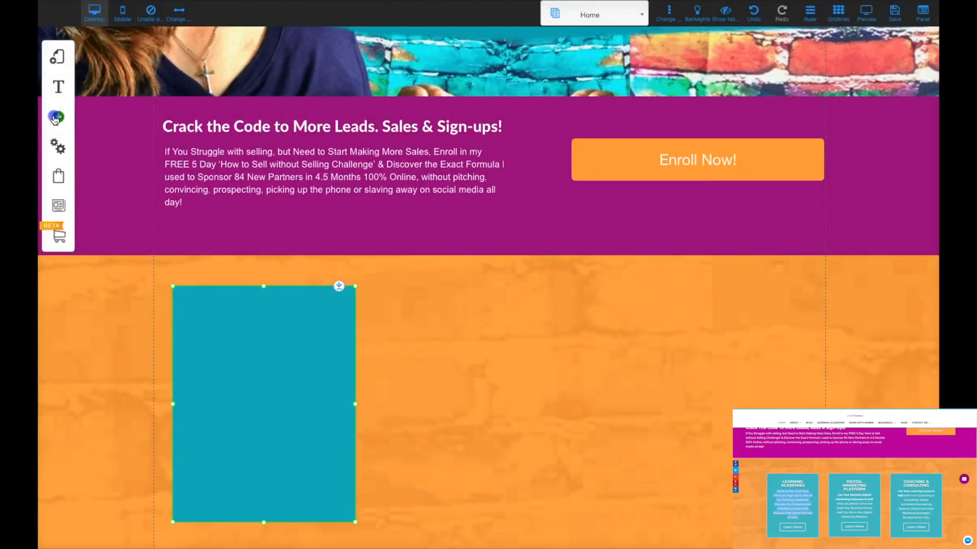
Step: Duplicate the "Crack the Code" heading, move the copy into the teal box, and narrow it to fit inside
click(402, 129)
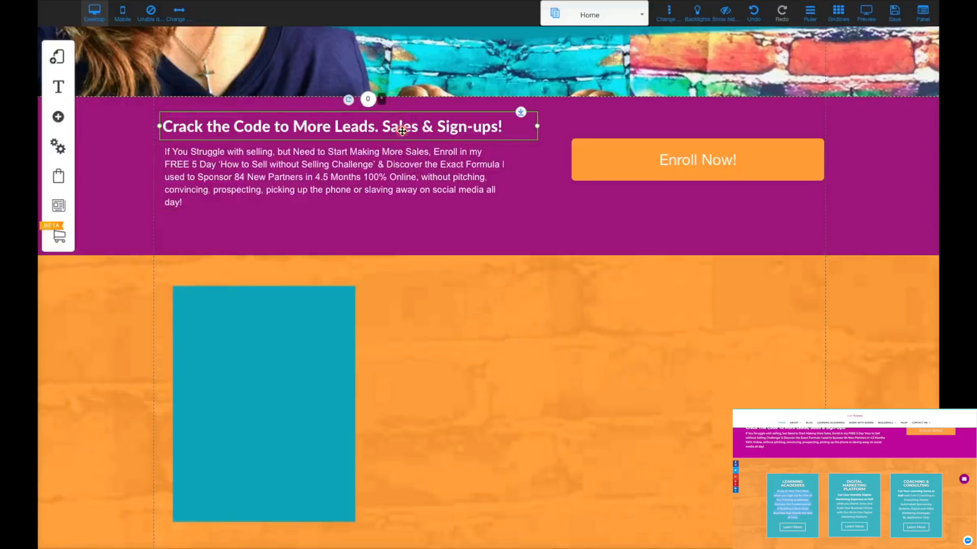
right_click(402, 131)
click(437, 211)
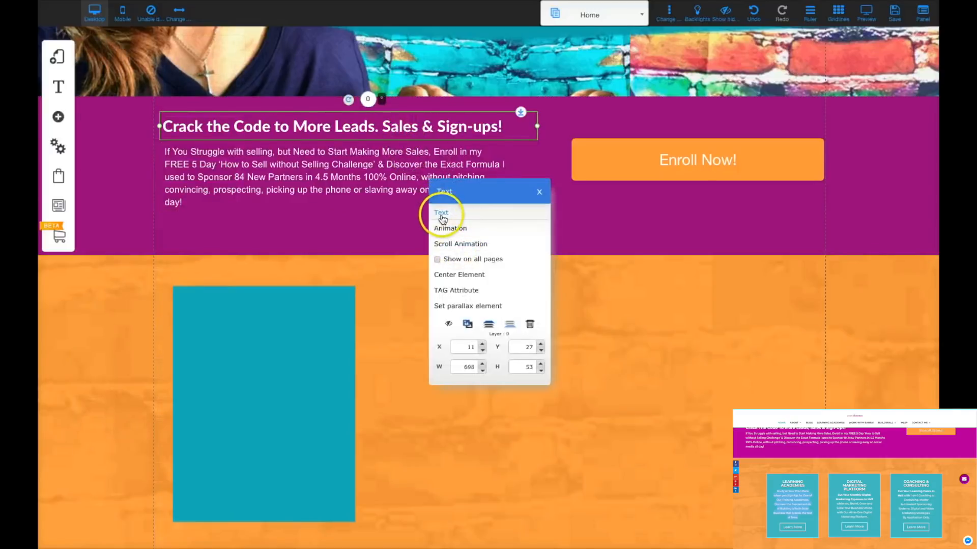
click(470, 325)
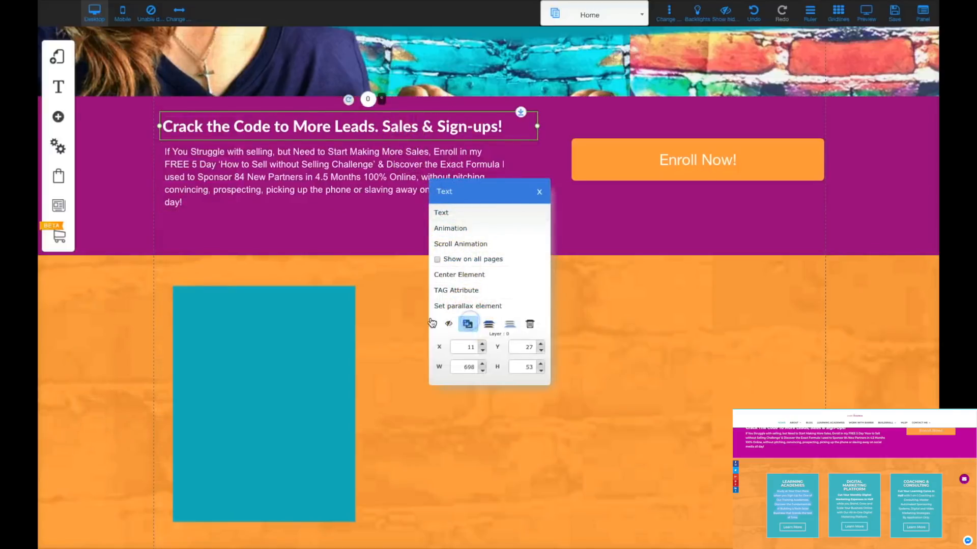
drag(379, 140, 391, 329)
drag(526, 316, 288, 317)
Step: Replace the copied heading's text with "LEARNING ACADEMIES" and center it
double_click(259, 357)
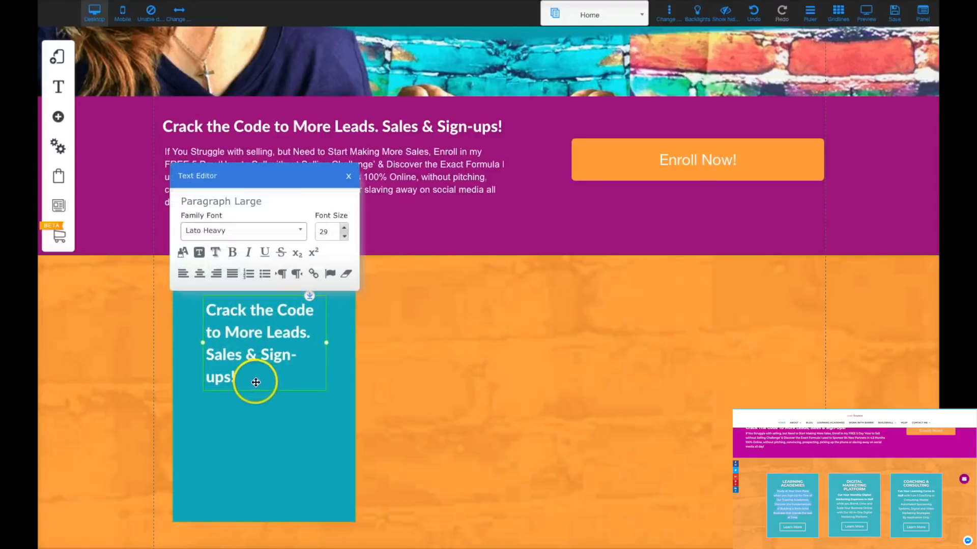
drag(235, 377, 212, 315)
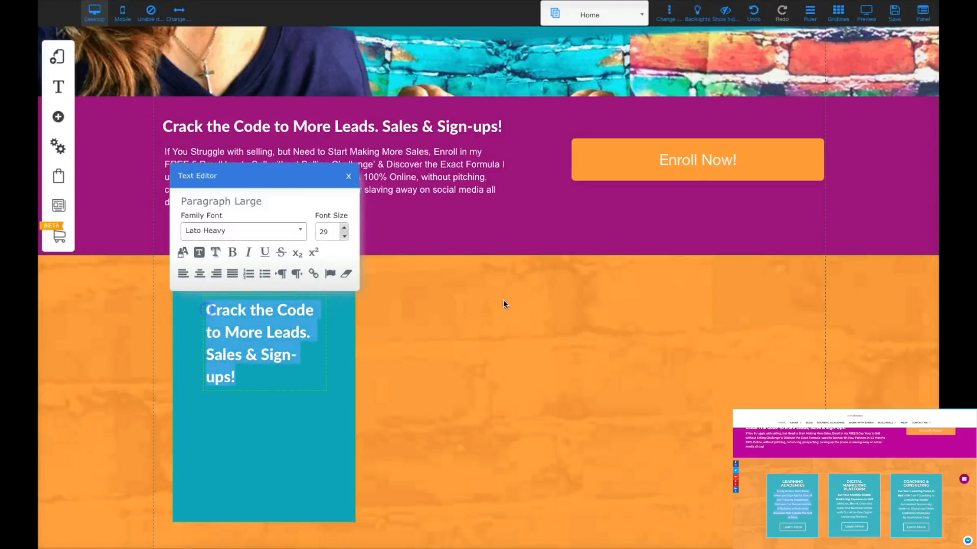
text(LEARNING ACADEMIES)
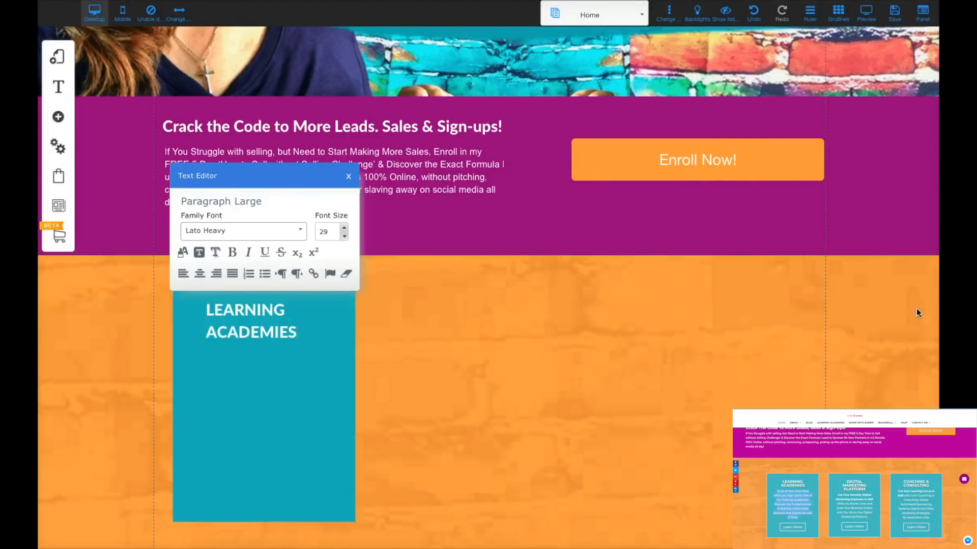
drag(296, 331, 207, 308)
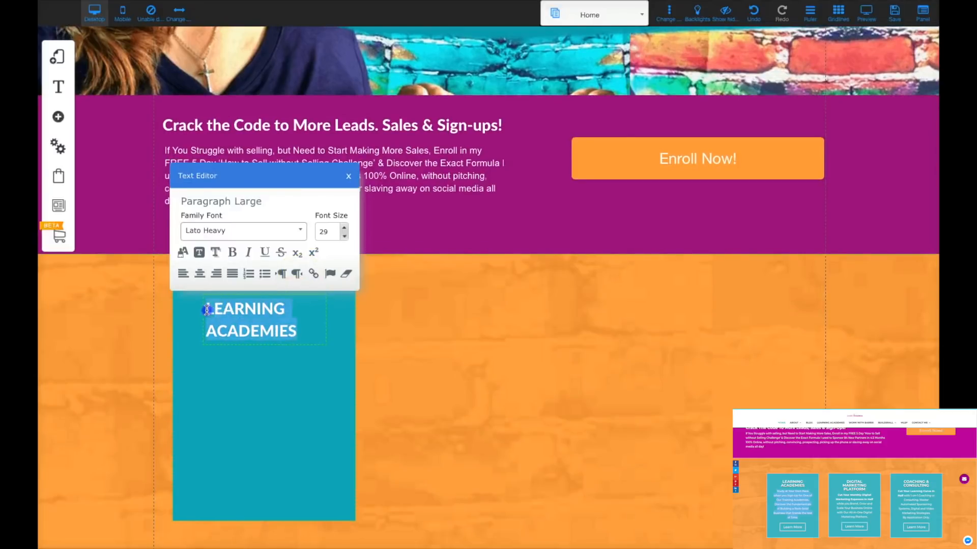
click(200, 274)
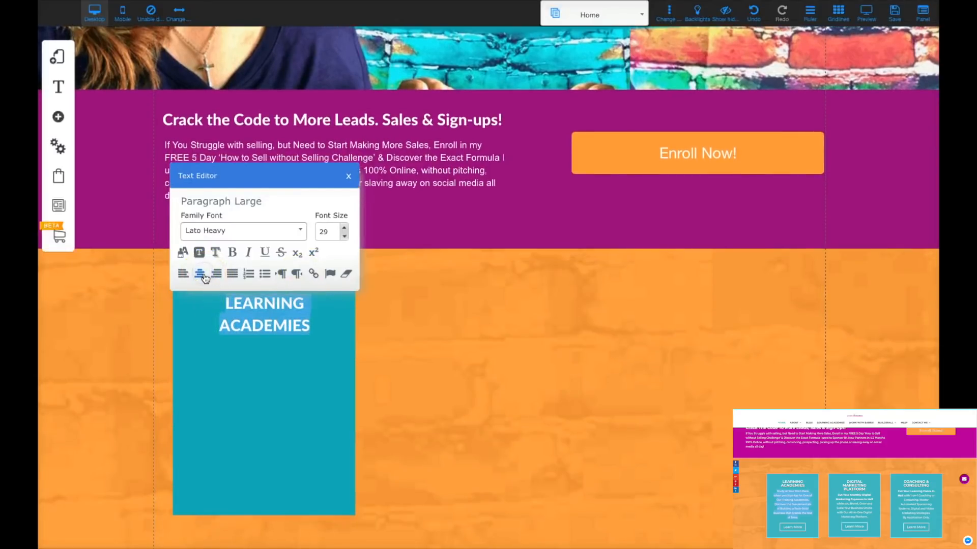
Step: Give the LEARNING ACADEMIES heading a text shadow of 2 px horizontal and 2 px vertical
click(214, 257)
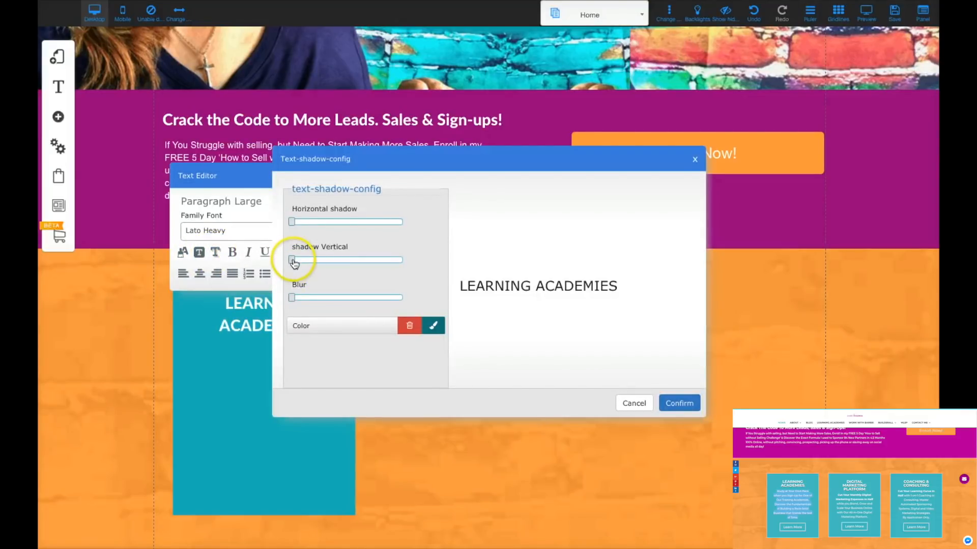
drag(298, 262, 298, 263)
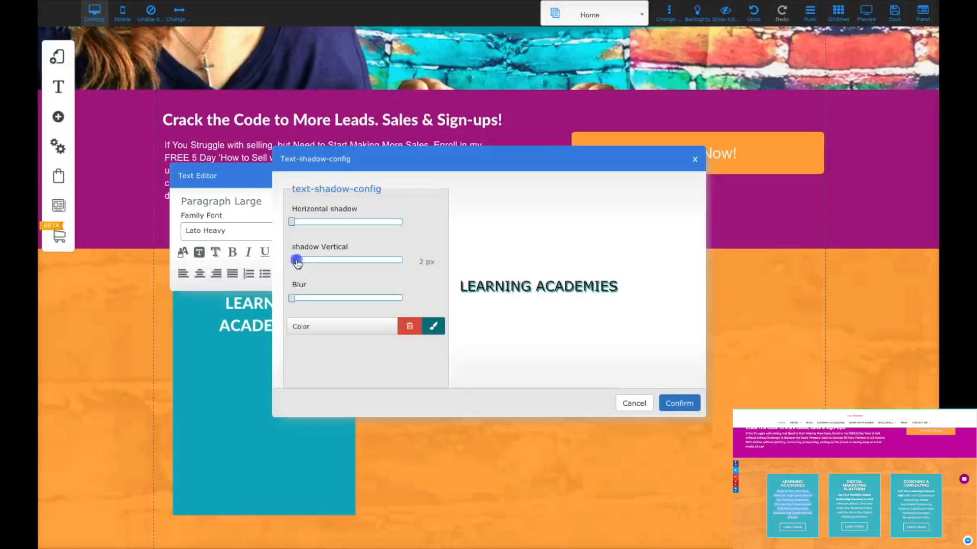
drag(293, 226, 297, 226)
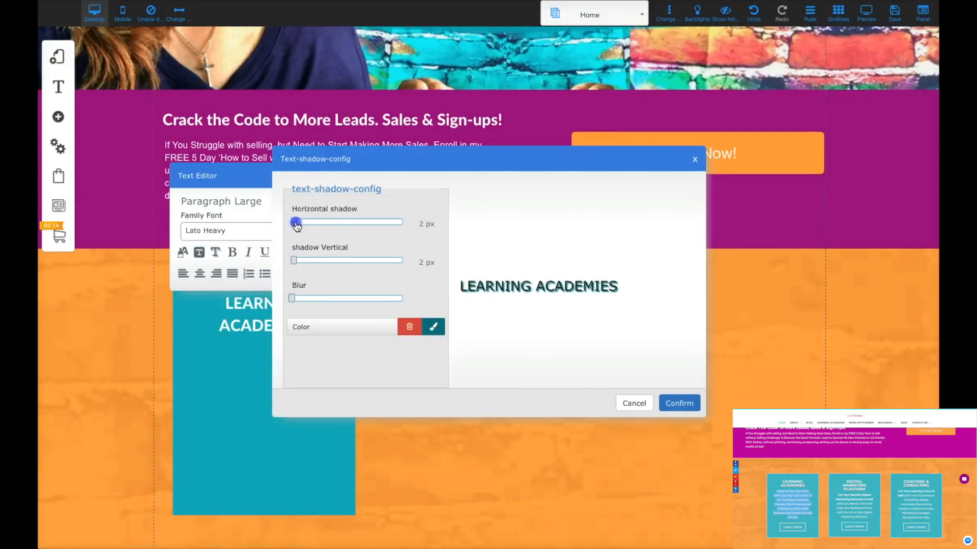
click(693, 409)
click(312, 385)
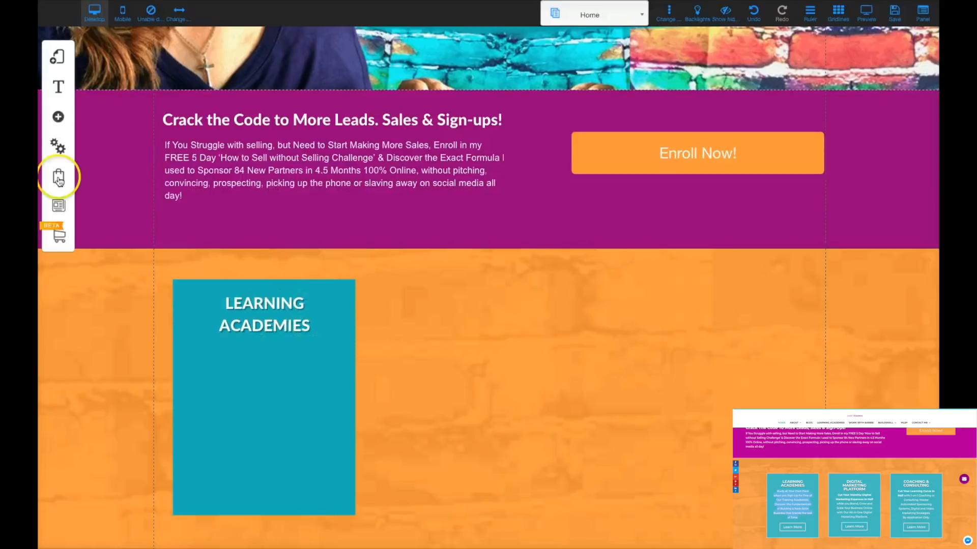
Step: Duplicate the magenta section's paragraph, place the copy below the LEARNING ACADEMIES heading, and narrow it to fit the teal box
click(208, 188)
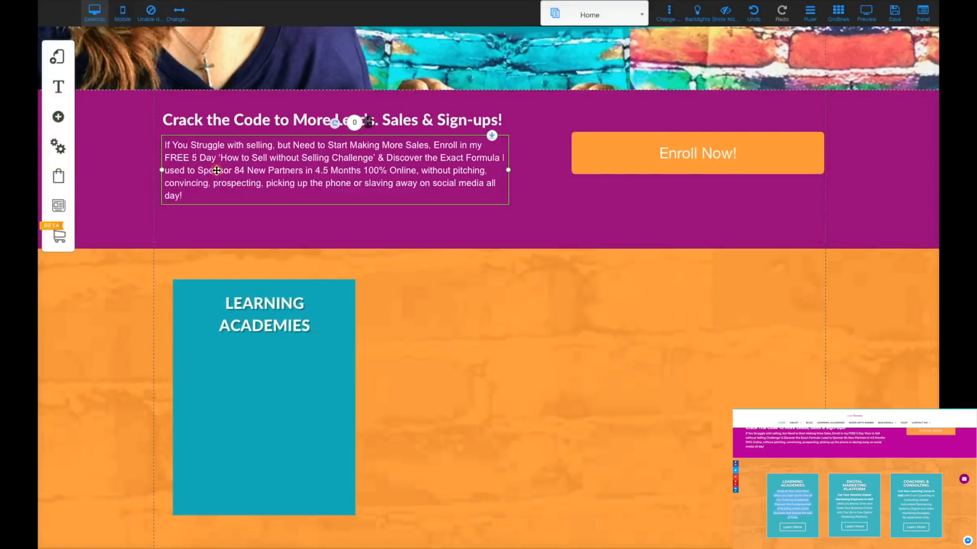
right_click(429, 179)
drag(393, 178, 412, 379)
drag(527, 388, 336, 387)
drag(272, 396, 290, 386)
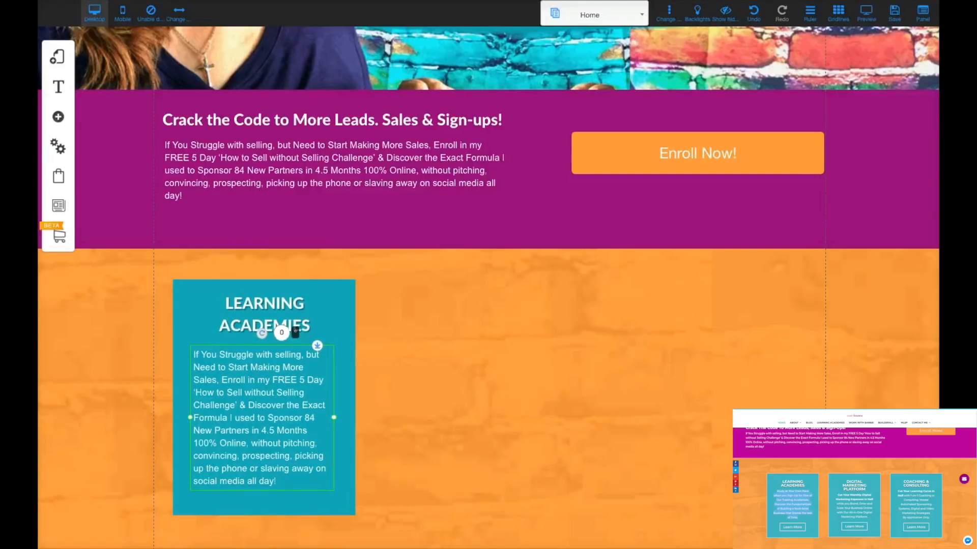
Step: Replace the copied paragraph with "Study at Your Own Pace when you Sign-Up for One of Our Training Academies...", ending "...Stands the test of Time."
double_click(219, 404)
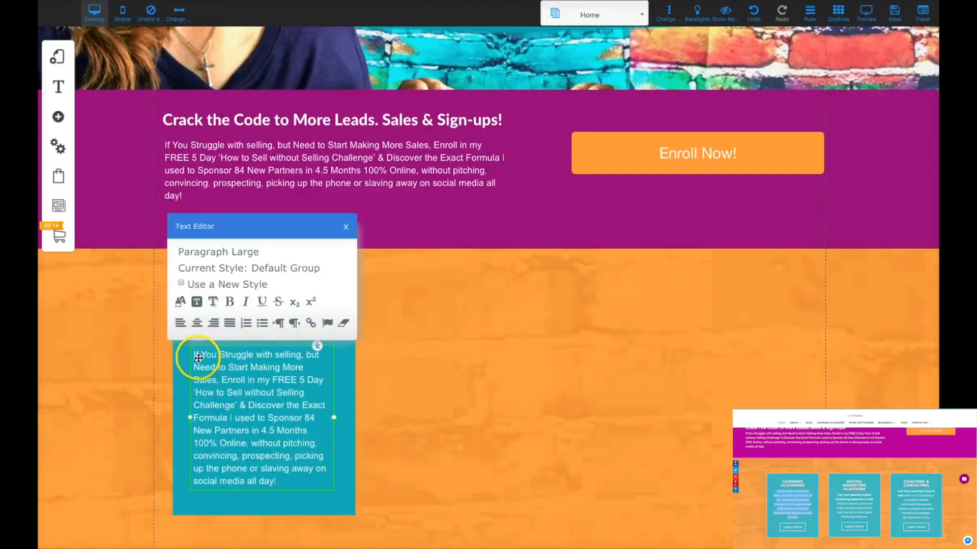
drag(196, 354, 310, 476)
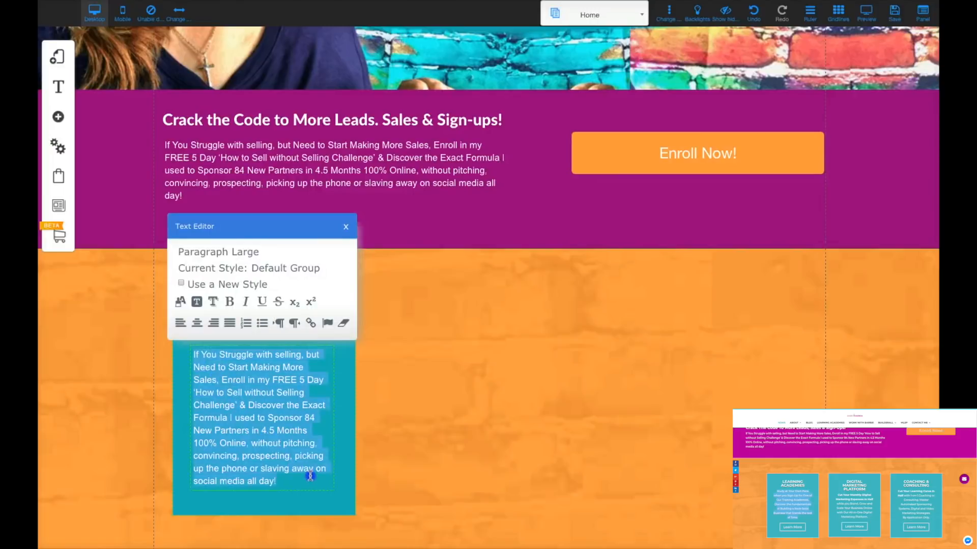
text(Study at Your Own Pace when you Sign-Up for One of Our Training Academies. Discover the Fundamentals of Building a Rock-Solid Business that Stands the test of Time.)
Step: Make the teal box's paragraph white and centered, and nudge it slightly down below the heading
drag(298, 421, 192, 353)
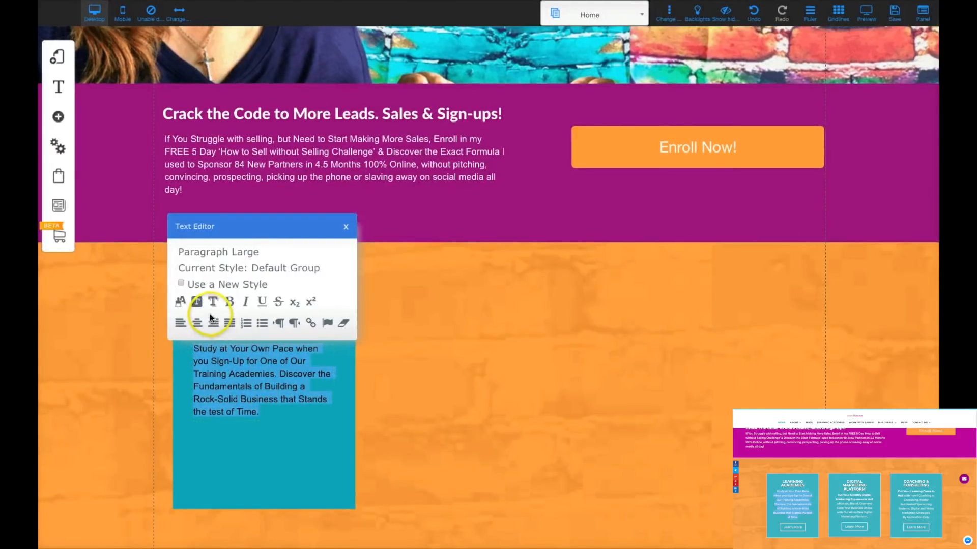
click(180, 304)
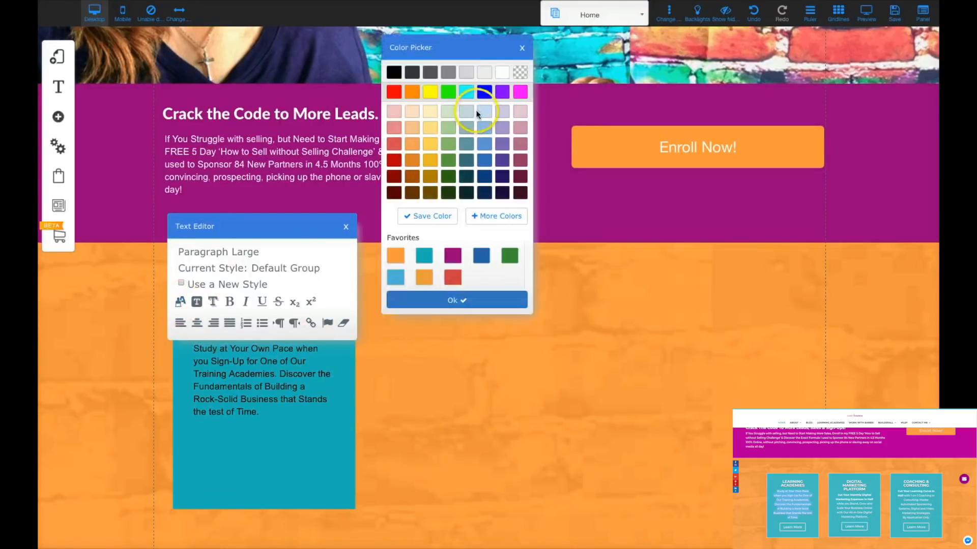
click(447, 300)
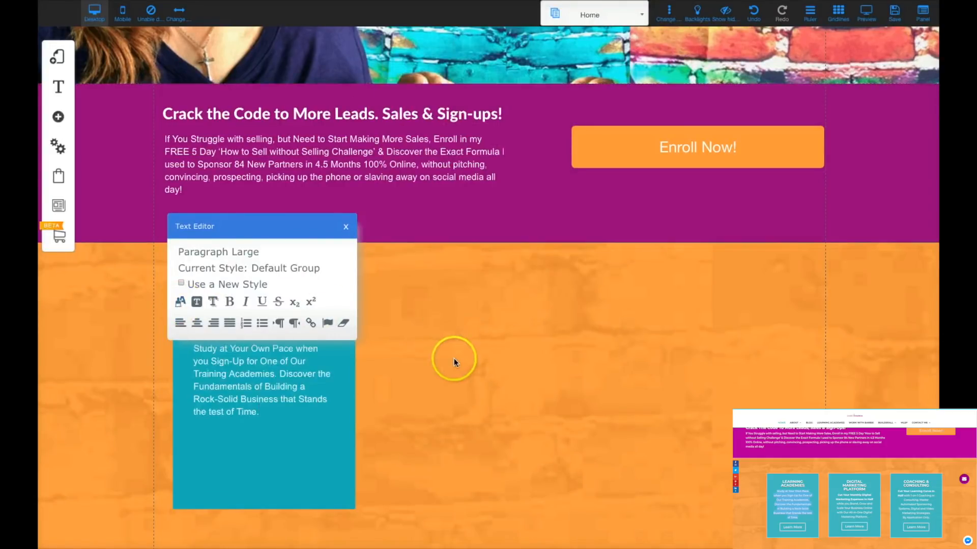
click(197, 324)
click(264, 452)
drag(262, 403, 262, 406)
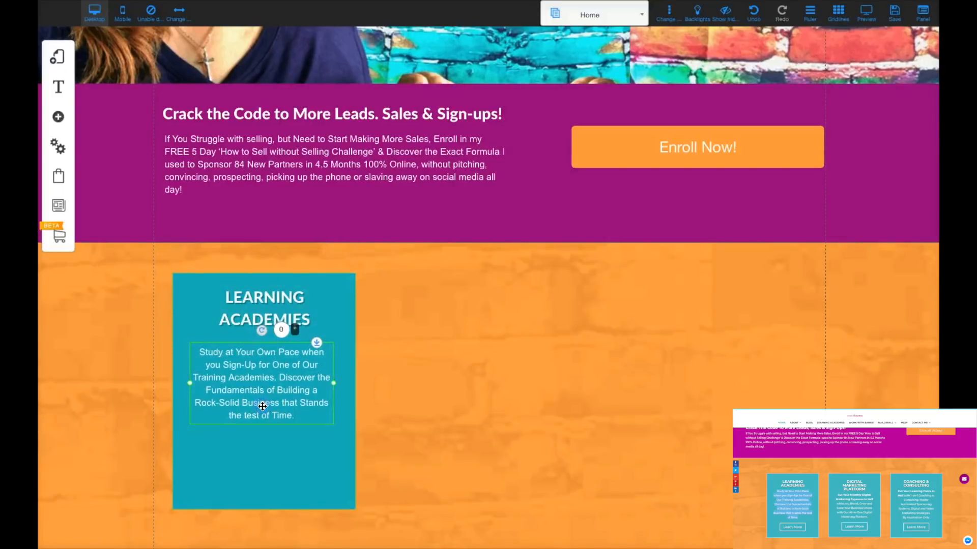
Step: Add the outlined rounded button, place it below the paragraph in the teal box, and narrow it to about 262 wide
click(59, 118)
click(122, 197)
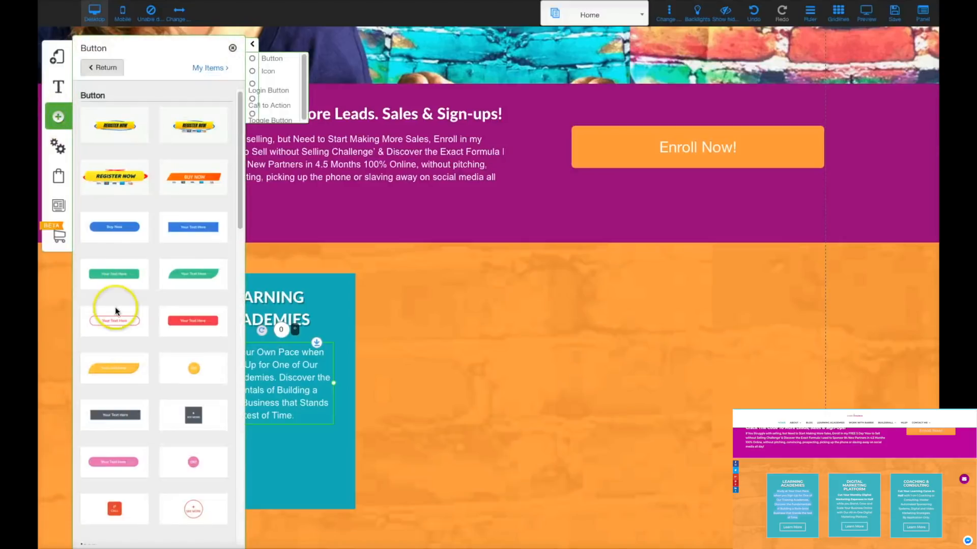
click(117, 319)
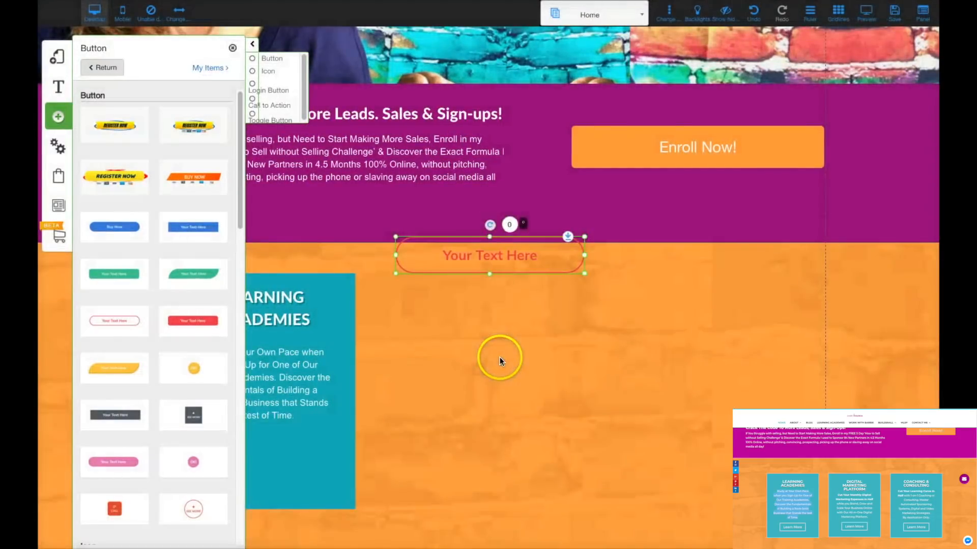
drag(499, 263, 276, 476)
drag(363, 473, 296, 464)
Step: Change the new outlined button's normal text color to white
double_click(291, 473)
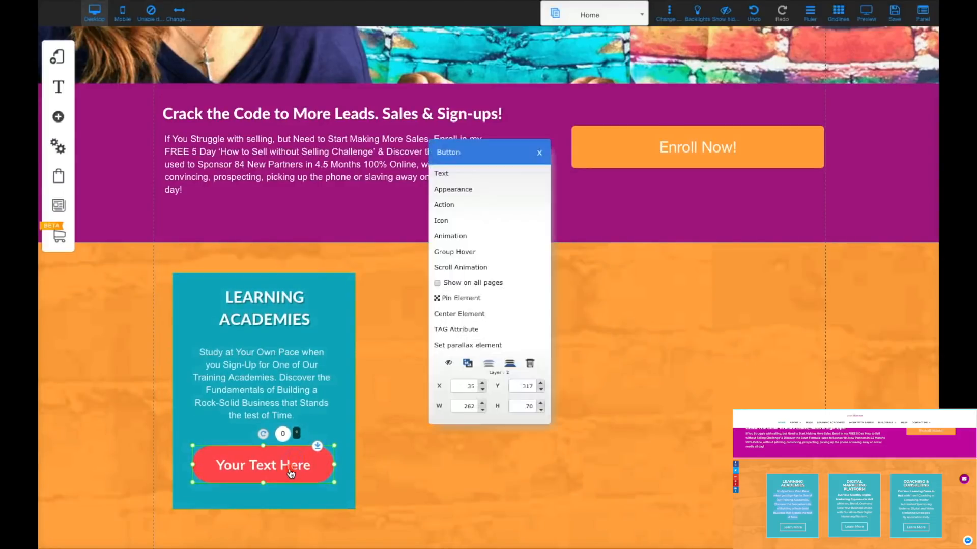
click(448, 175)
click(450, 191)
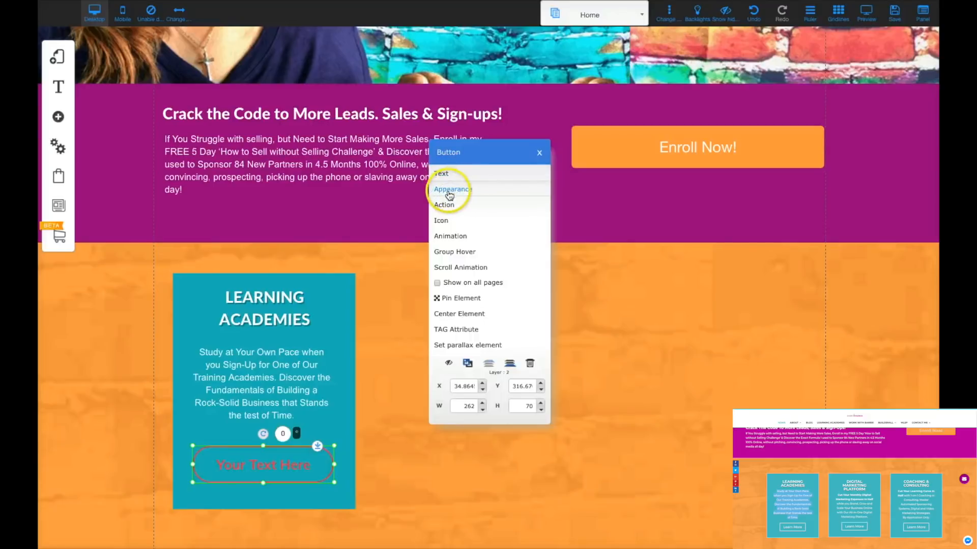
click(451, 191)
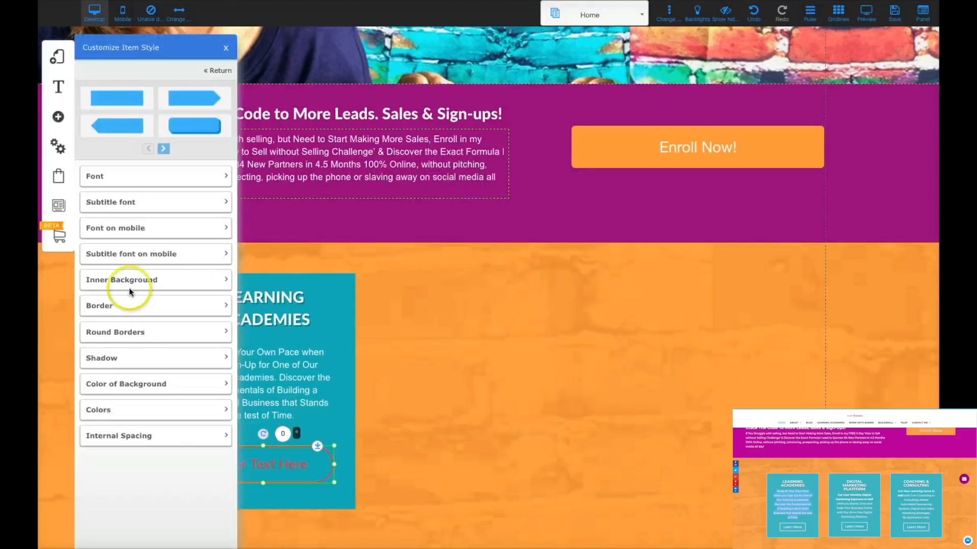
click(226, 412)
click(213, 433)
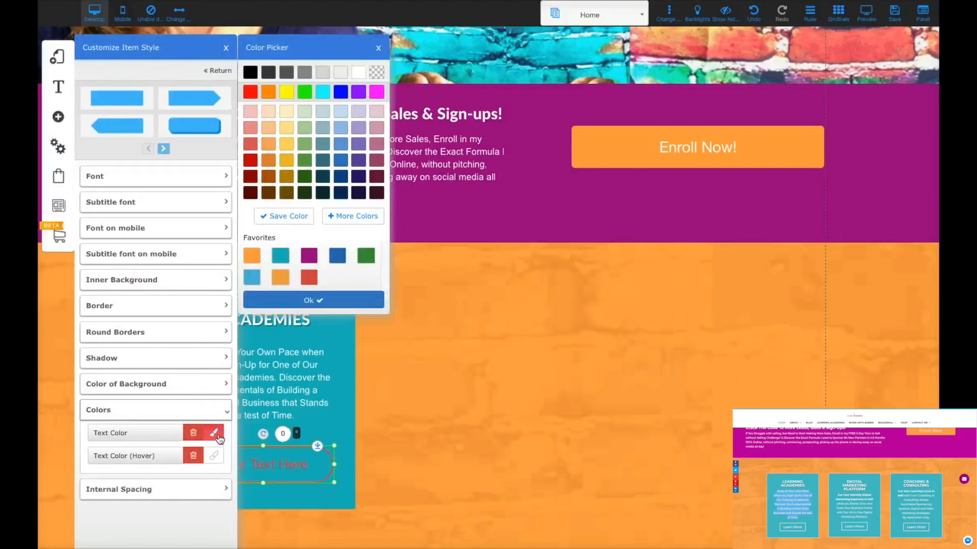
click(358, 73)
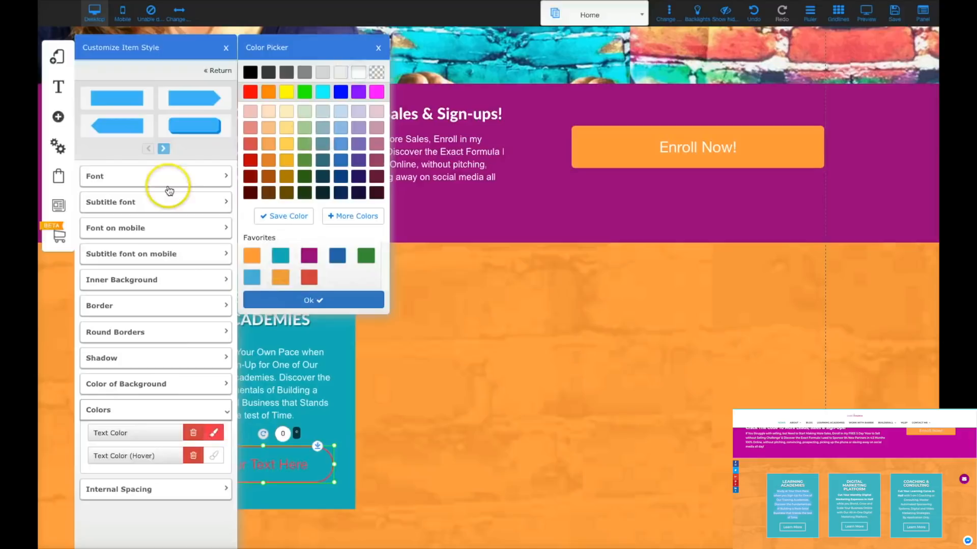
Step: Change the outlined button's normal border color to white
click(222, 337)
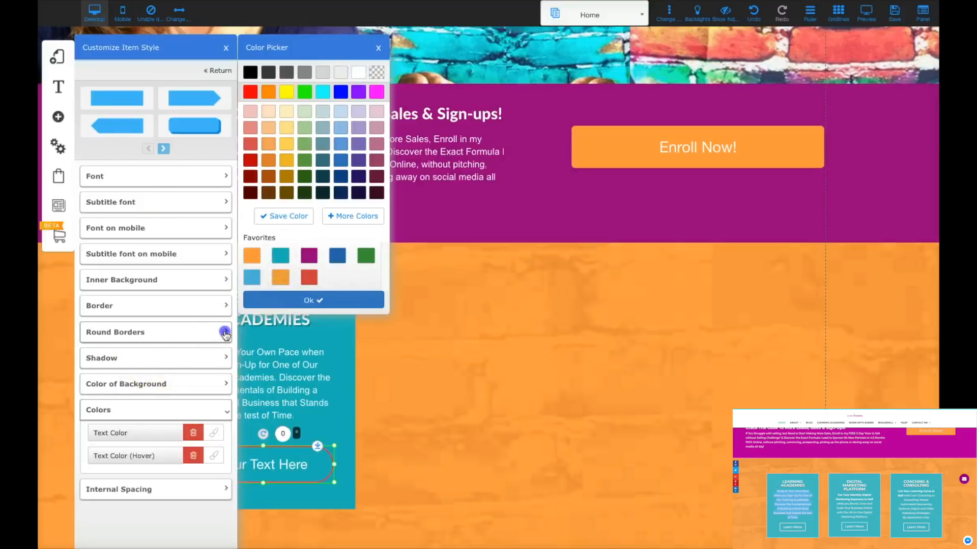
click(224, 305)
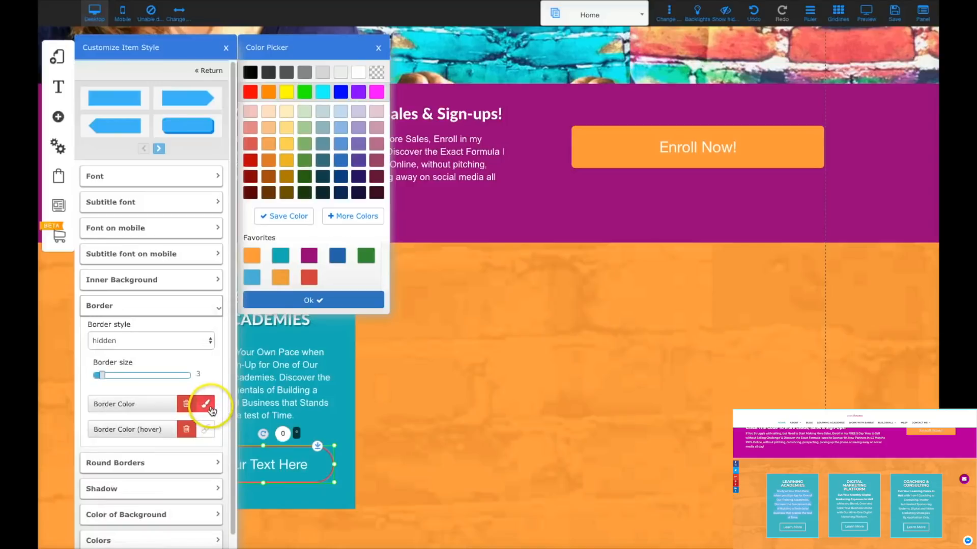
click(358, 73)
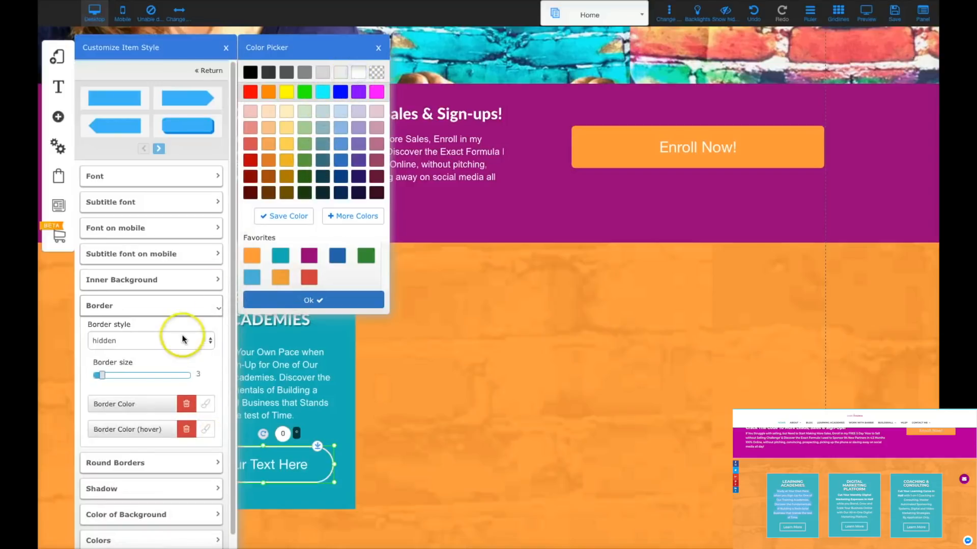
scroll(184, 338, up, 1)
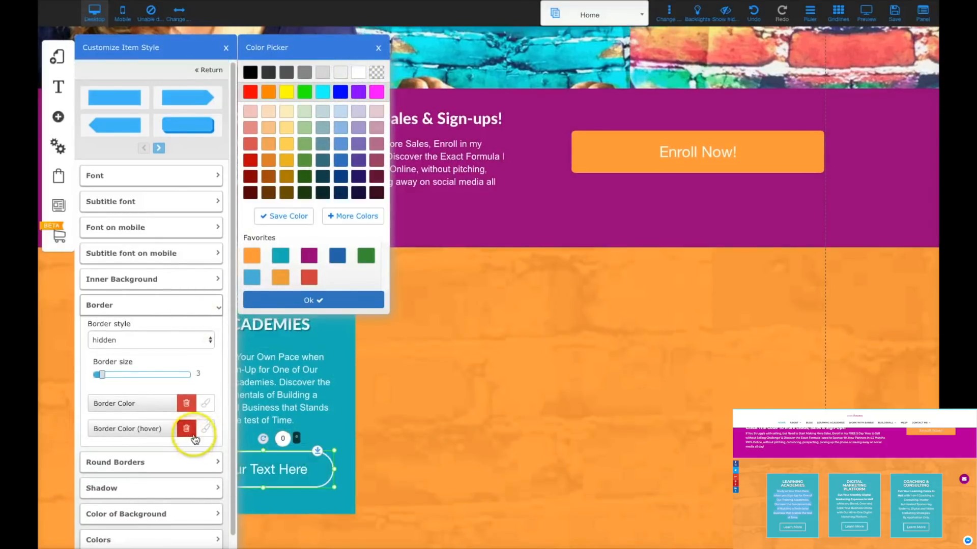
scroll(198, 285, up, 1)
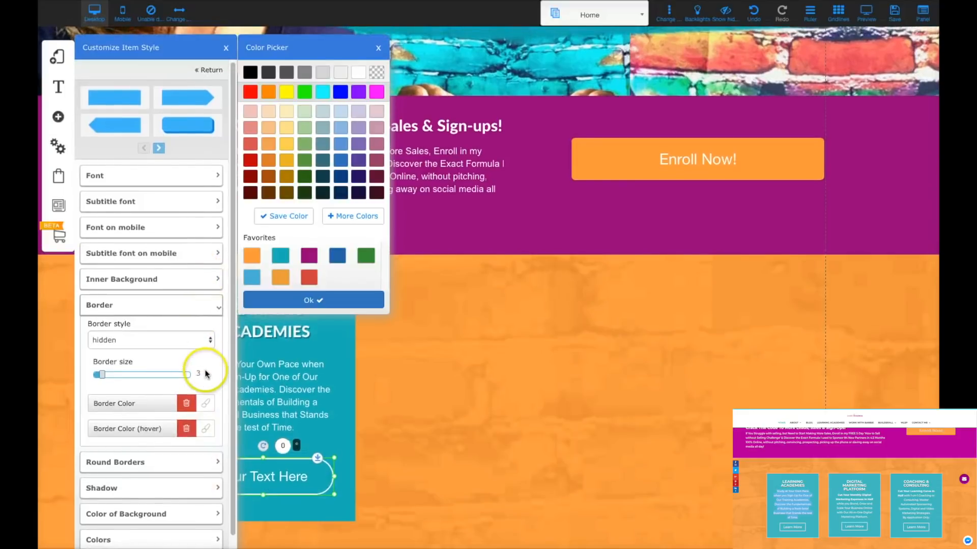
Step: Set the outlined button's hover background to the light blue saved in the favorite colors
scroll(200, 371, down, 5)
click(214, 495)
click(216, 461)
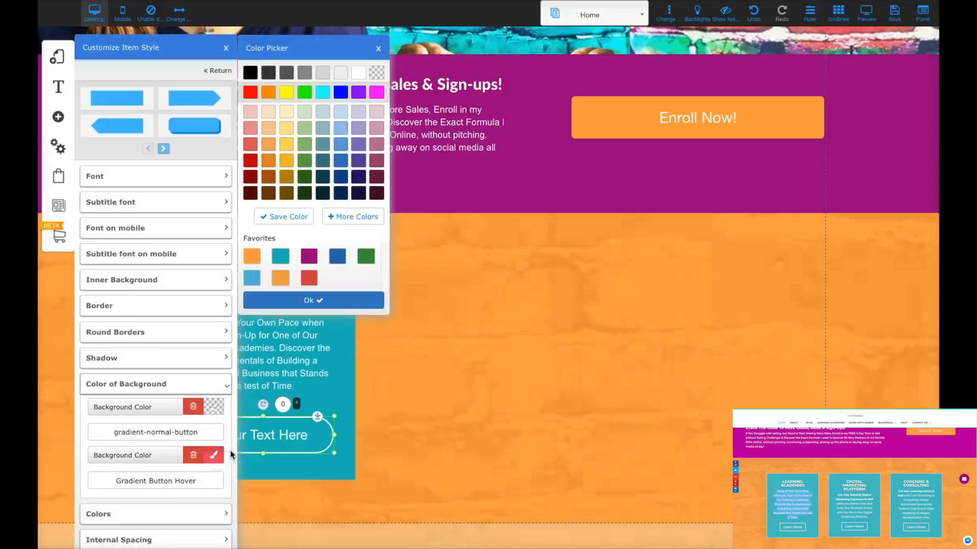
click(284, 259)
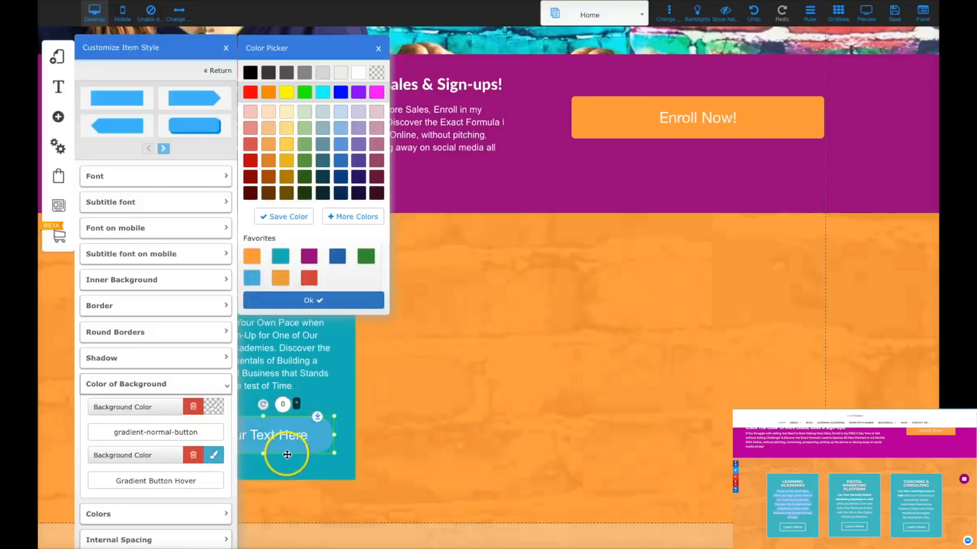
click(427, 438)
scroll(484, 436, down, 3)
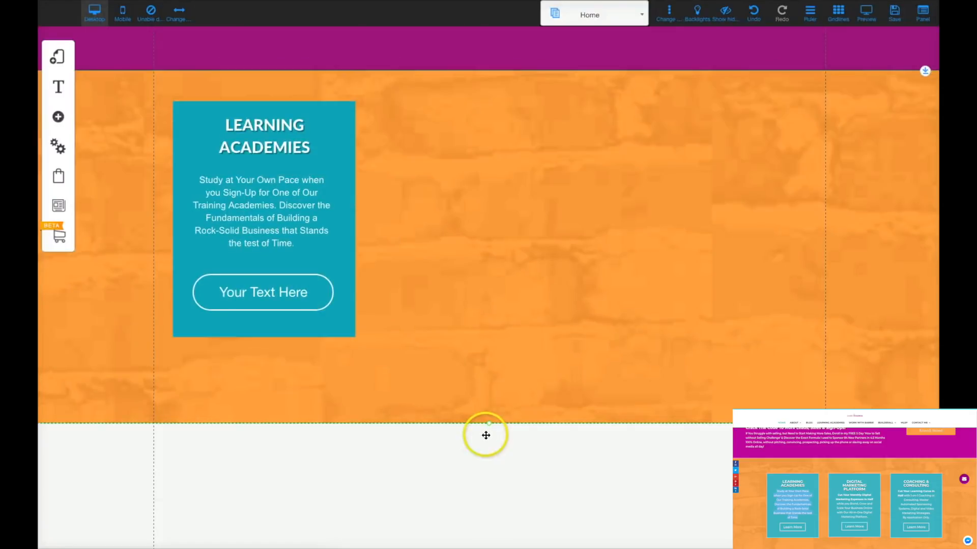
Step: Duplicate the teal Learning Academies box and place the copy beside the original at about X 444, Y 57
scroll(468, 301, up, 4)
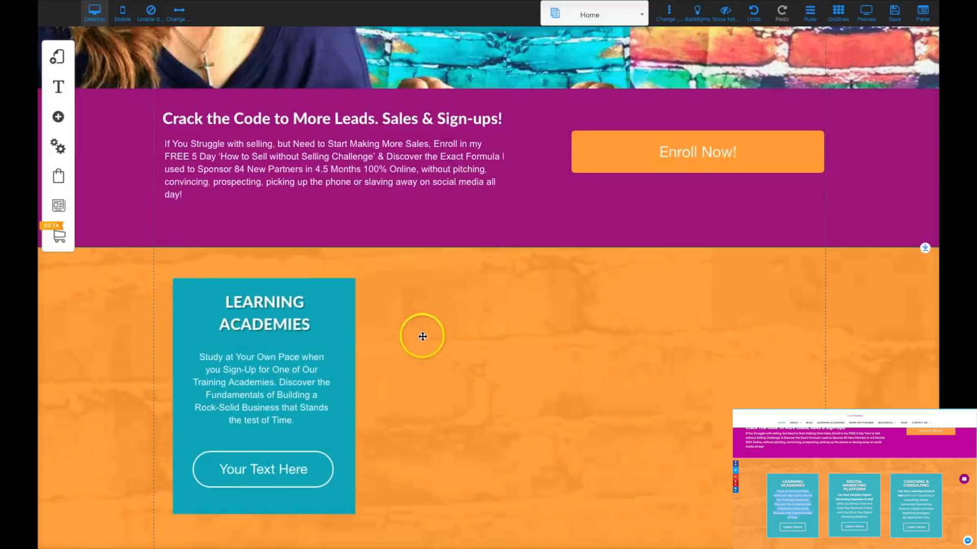
scroll(423, 331, down, 2)
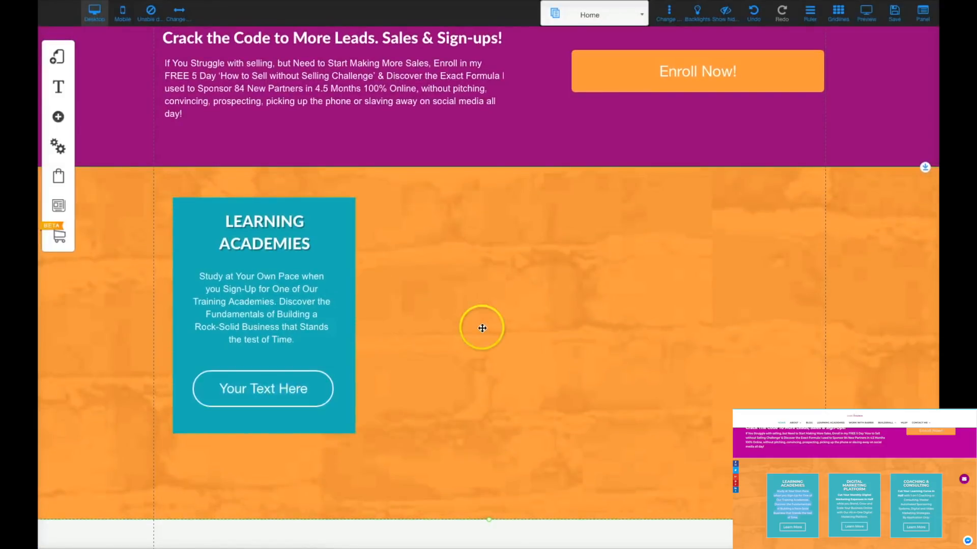
click(339, 210)
click(469, 331)
drag(354, 231, 561, 224)
Step: Duplicate the second teal box and place the copy beside it as the third box in the row
double_click(559, 224)
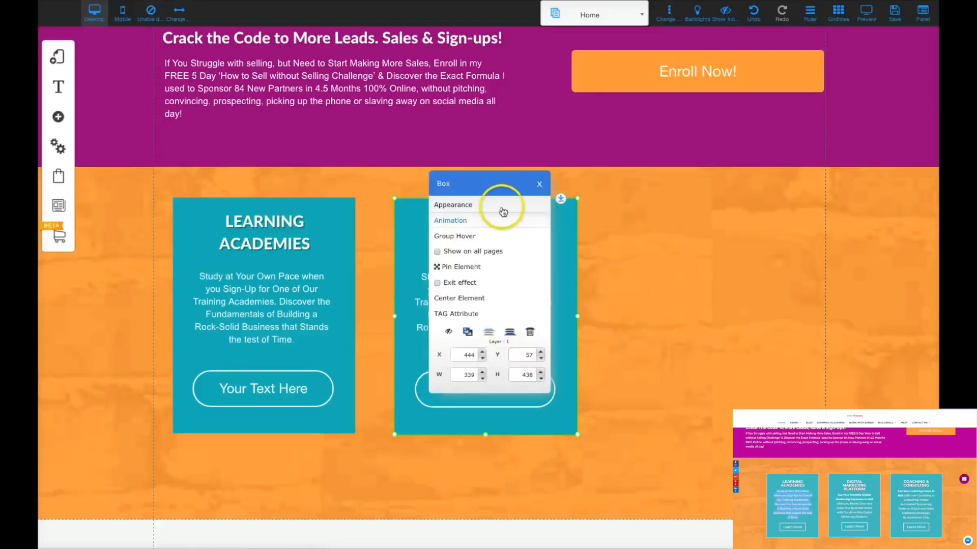
click(468, 332)
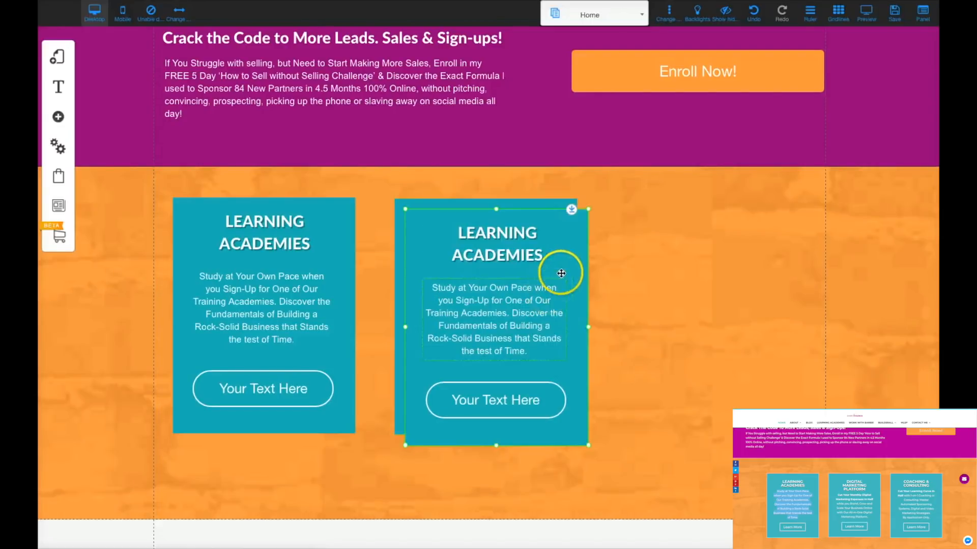
drag(587, 241, 771, 233)
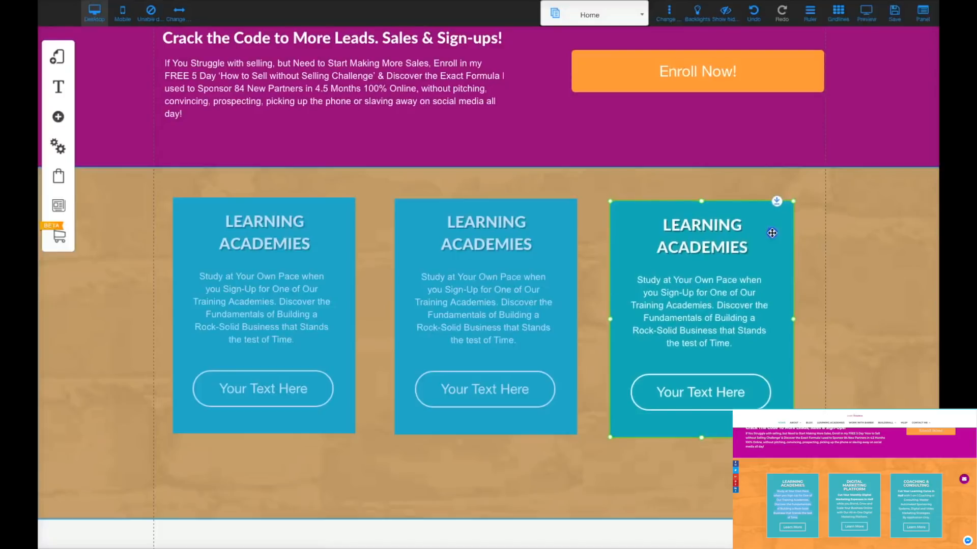
Step: Adjust the positions of the second and third teal boxes to even out the row's alignment and spacing
click(863, 238)
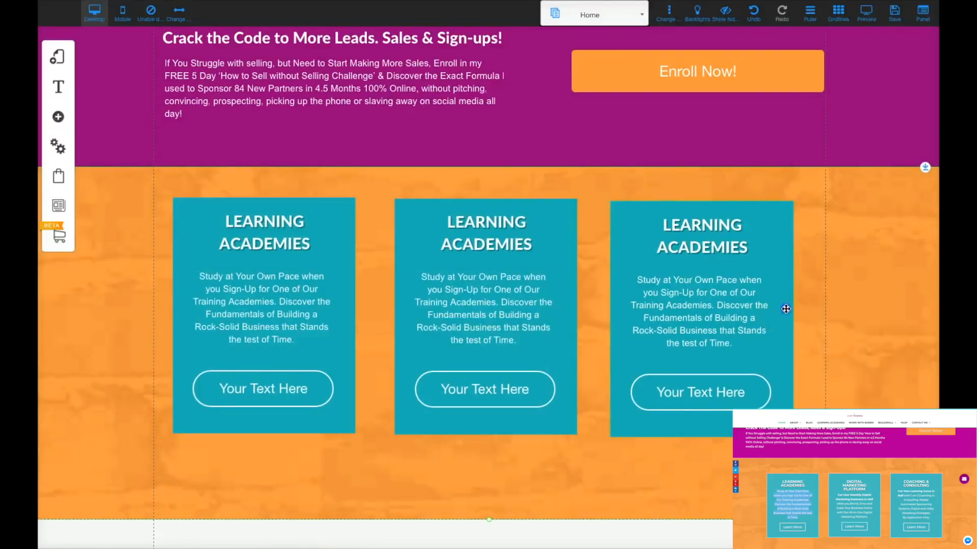
drag(786, 308, 786, 307)
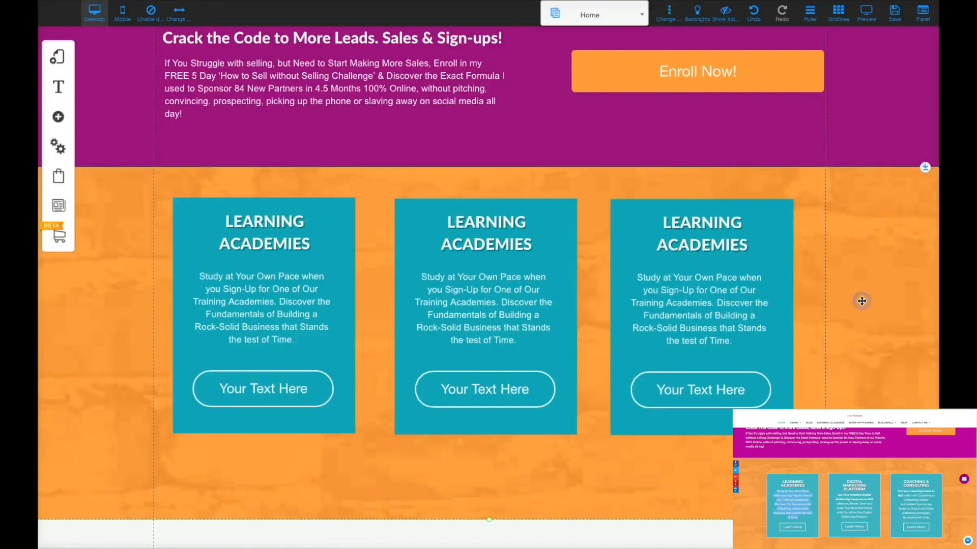
scroll(862, 301, down, 2)
scroll(861, 301, up, 3)
click(569, 260)
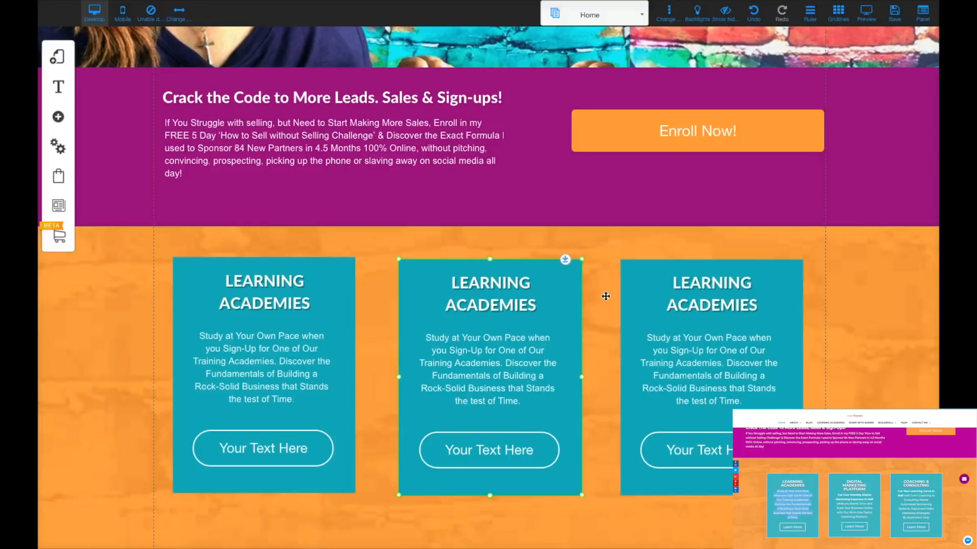
scroll(605, 296, down, 3)
Step: Save the site changes, including the default layout and the Home page
scroll(605, 296, up, 10)
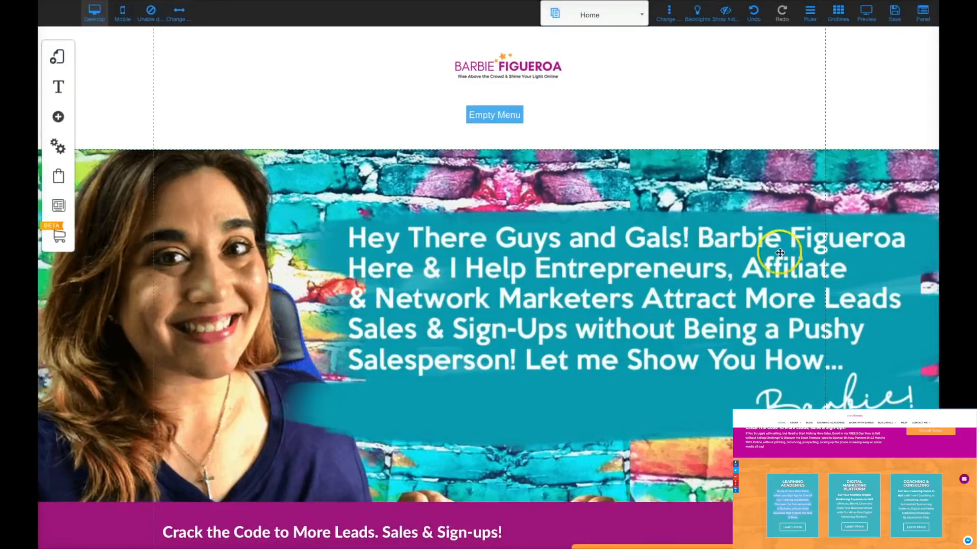
click(894, 13)
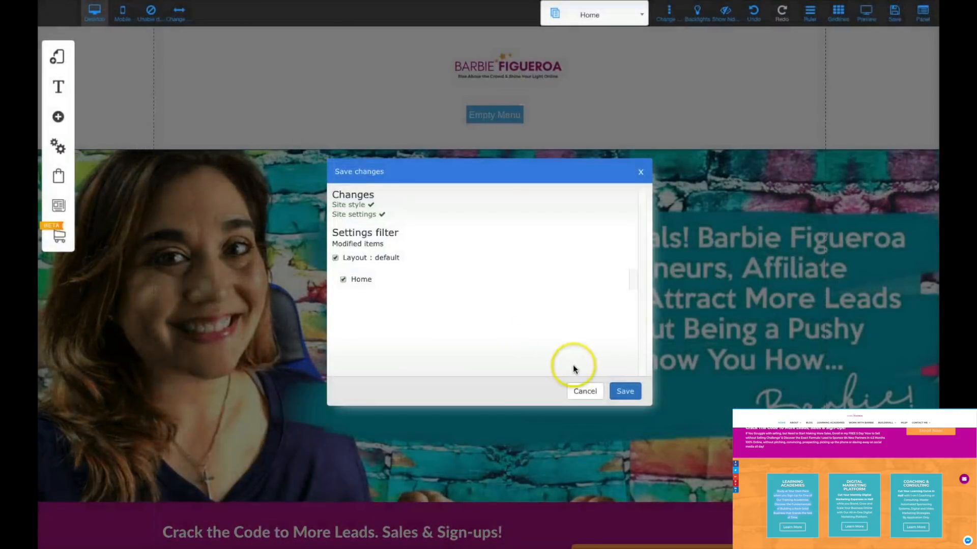
click(625, 391)
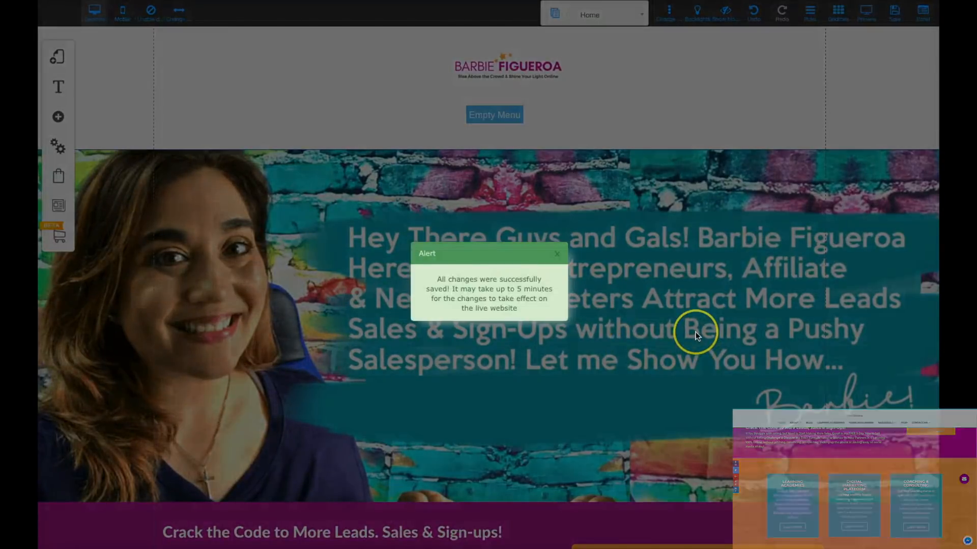
click(566, 258)
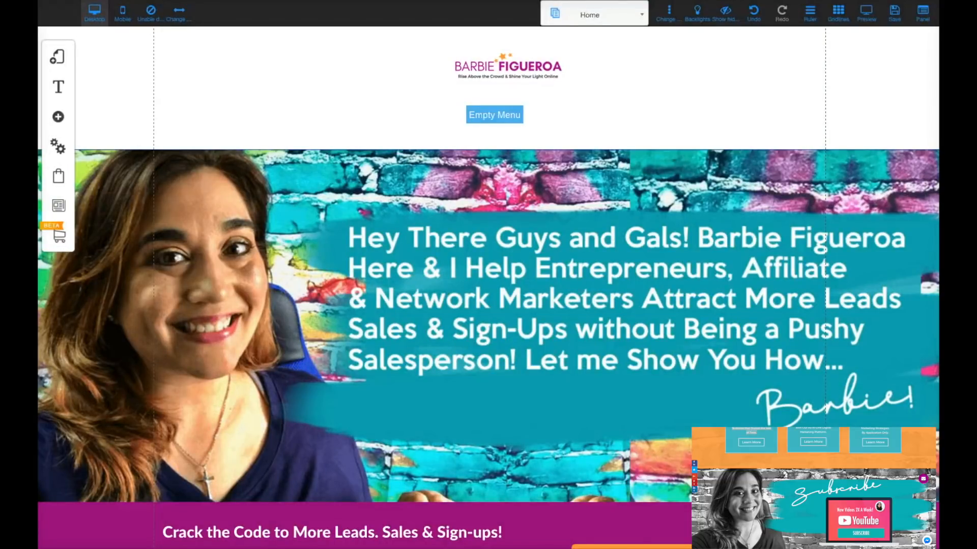
Step: Add the solid blue Classic banner and position it directly below the orange brick section at about Y 1593
scroll(387, 232, down, 10)
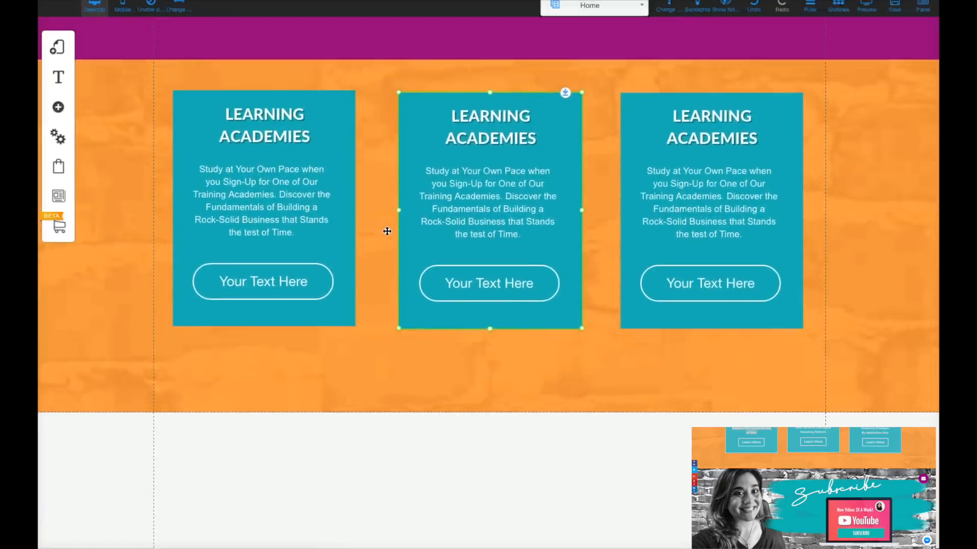
click(366, 447)
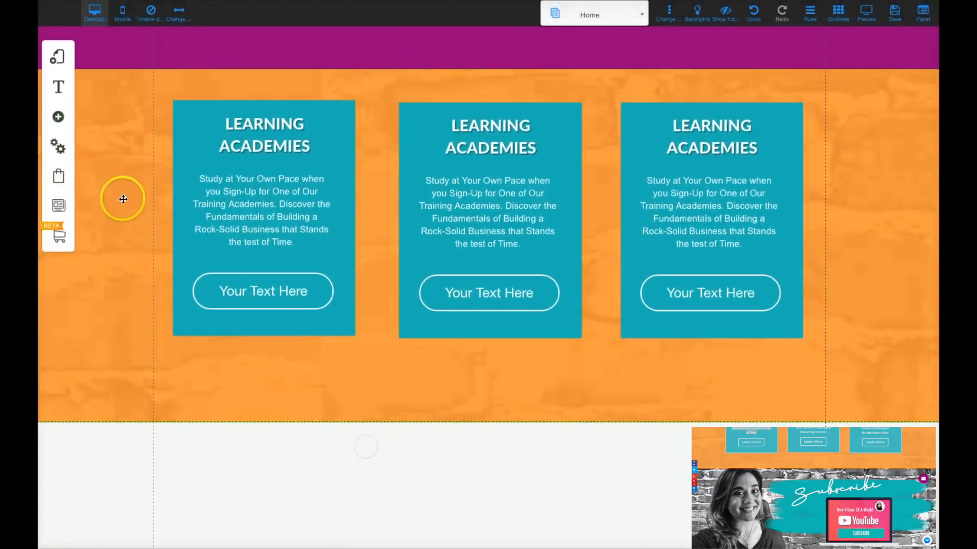
click(58, 118)
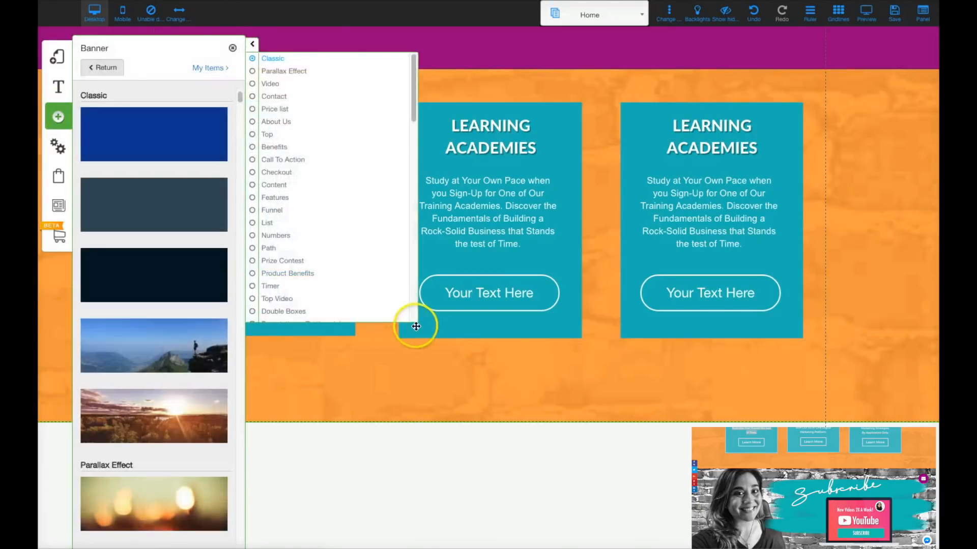
drag(193, 147, 516, 159)
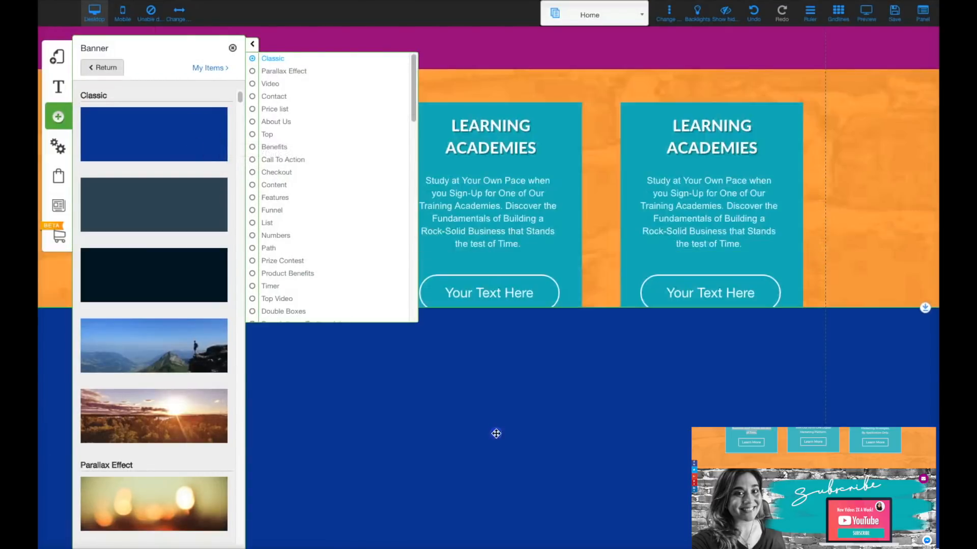
click(497, 377)
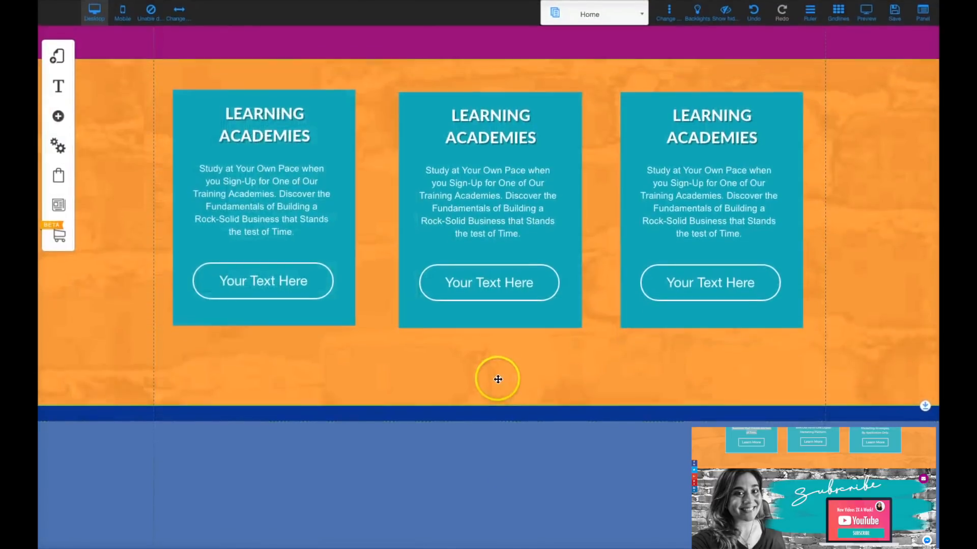
mouse_move(598, 456)
mouse_down()
mouse_move(600, 487)
mouse_move(582, 458)
mouse_up()
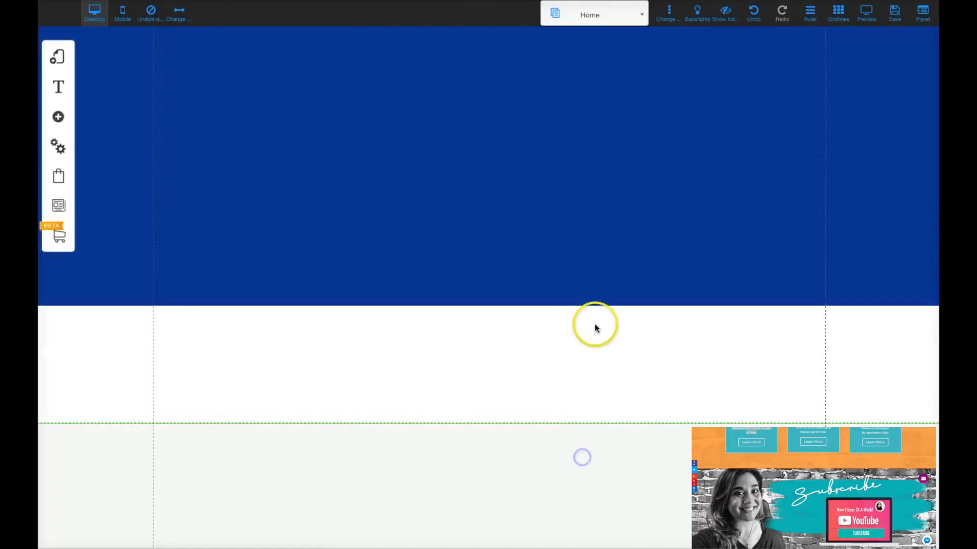
scroll(595, 328, up, 5)
mouse_move(598, 300)
mouse_down()
mouse_move(597, 340)
mouse_move(597, 305)
mouse_up()
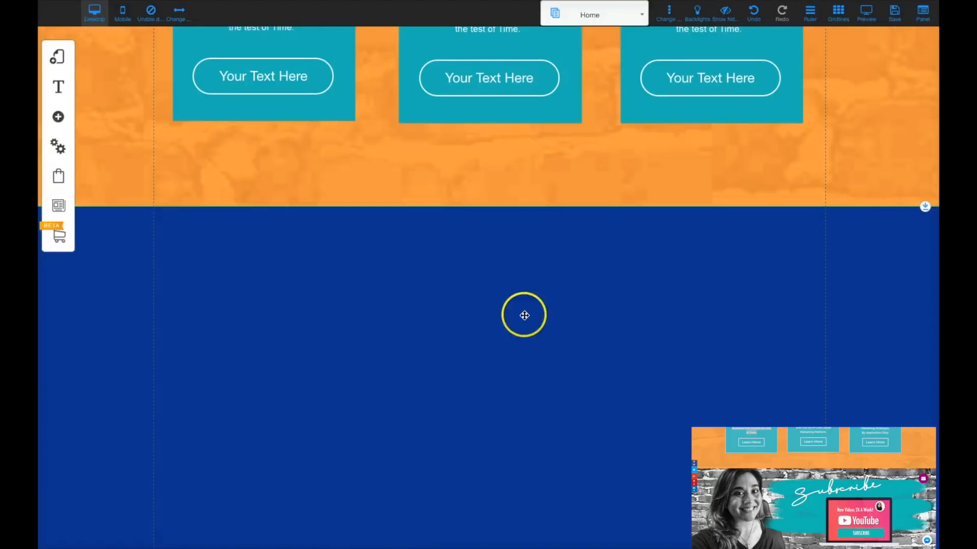
Step: Open the file repository for the blue banner's fluid background image
right_click(503, 315)
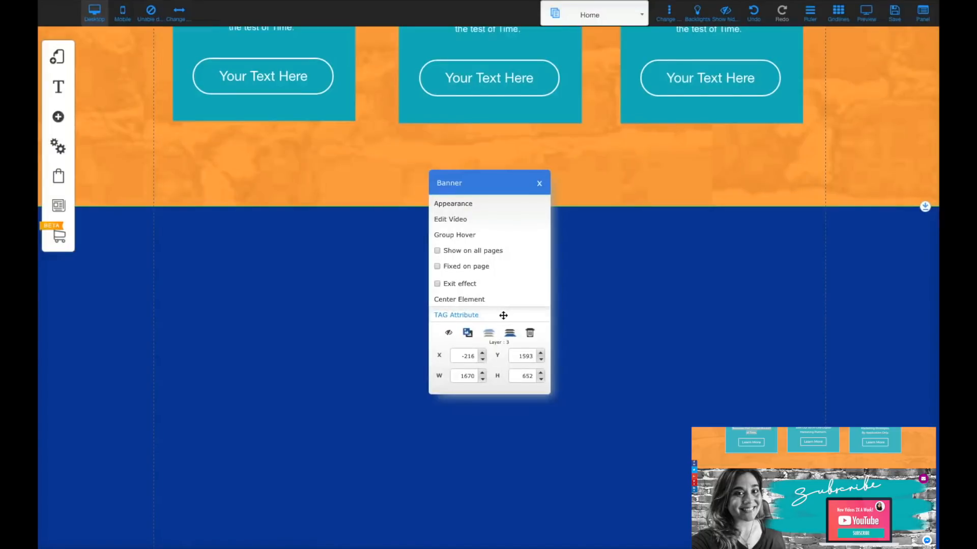
scroll(503, 315, up, 1)
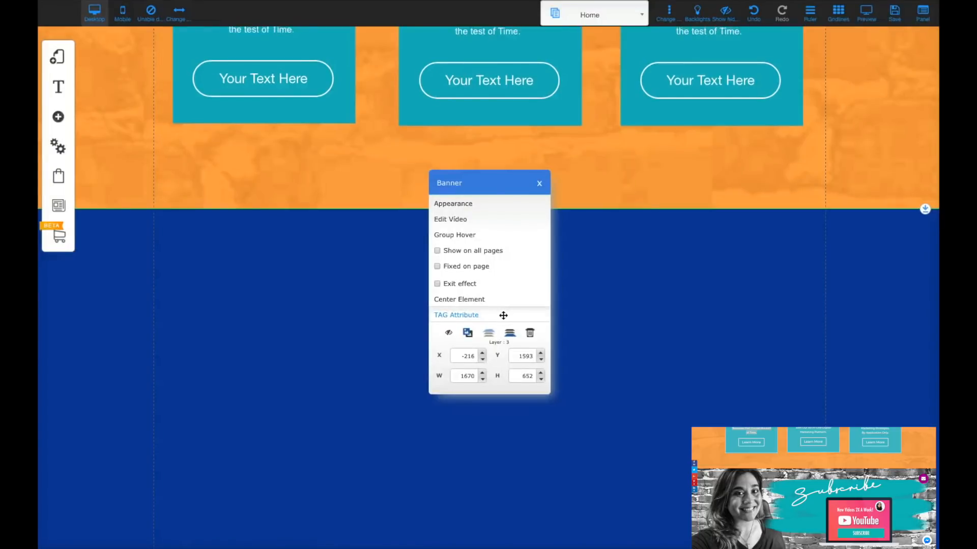
click(464, 203)
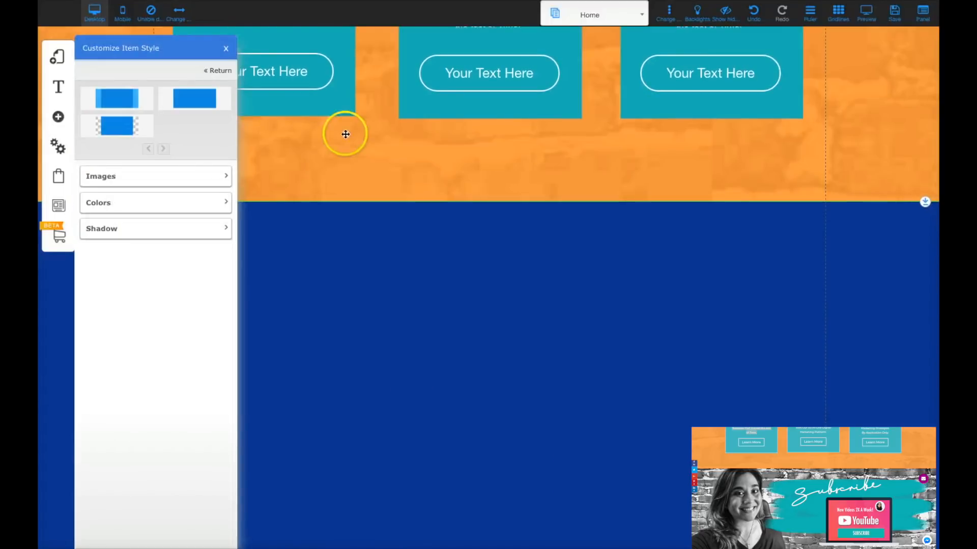
click(218, 176)
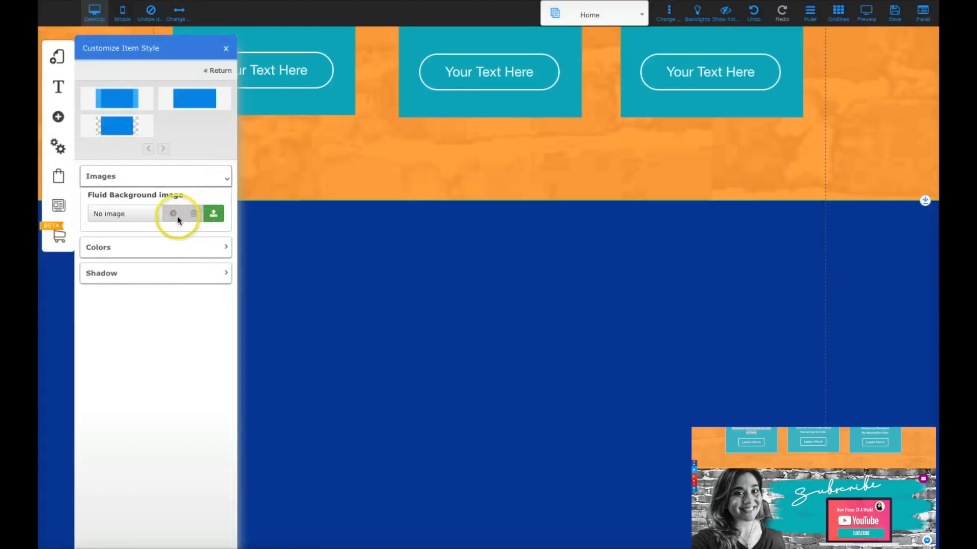
click(213, 215)
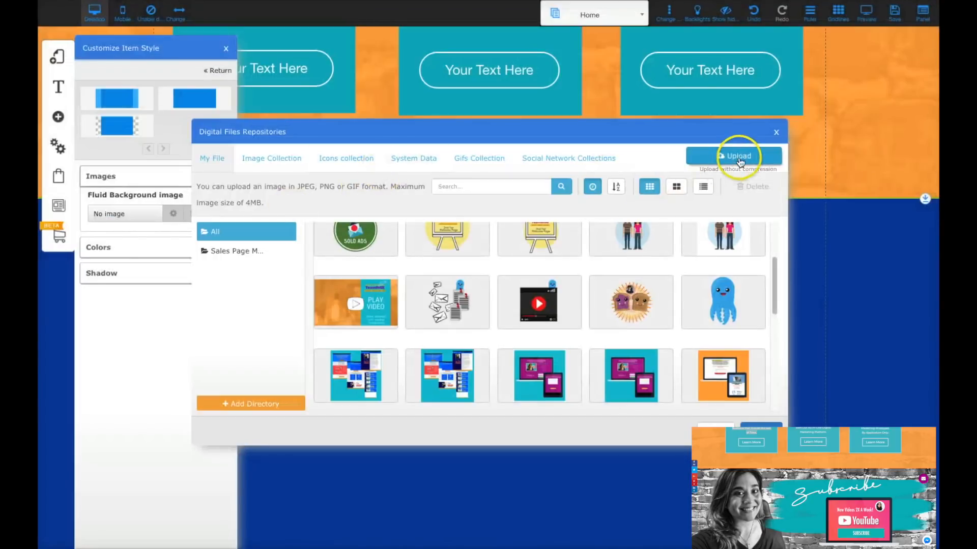
Step: Upload the undated Desktop screenshot ending in 8.15 PM and apply it as the banner's fluid background image
click(739, 157)
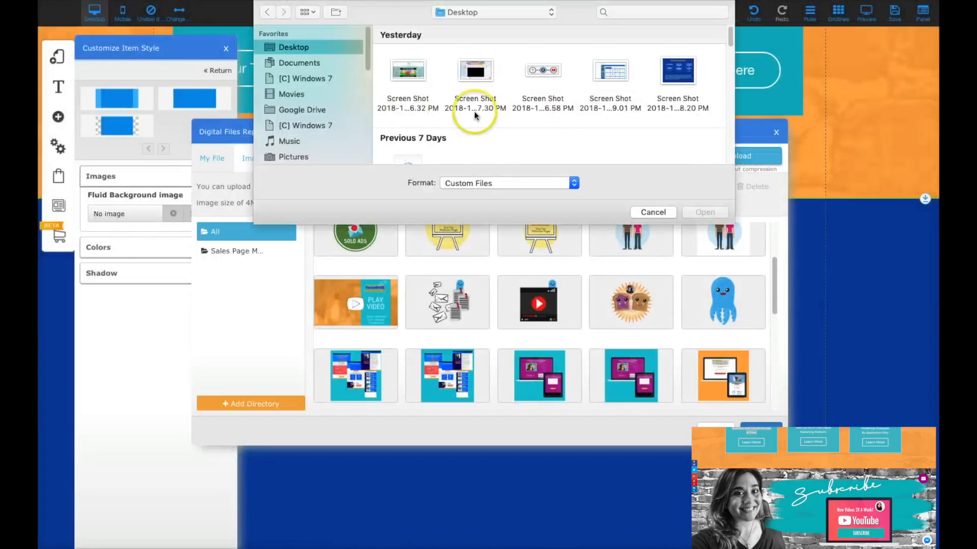
scroll(515, 123, down, 15)
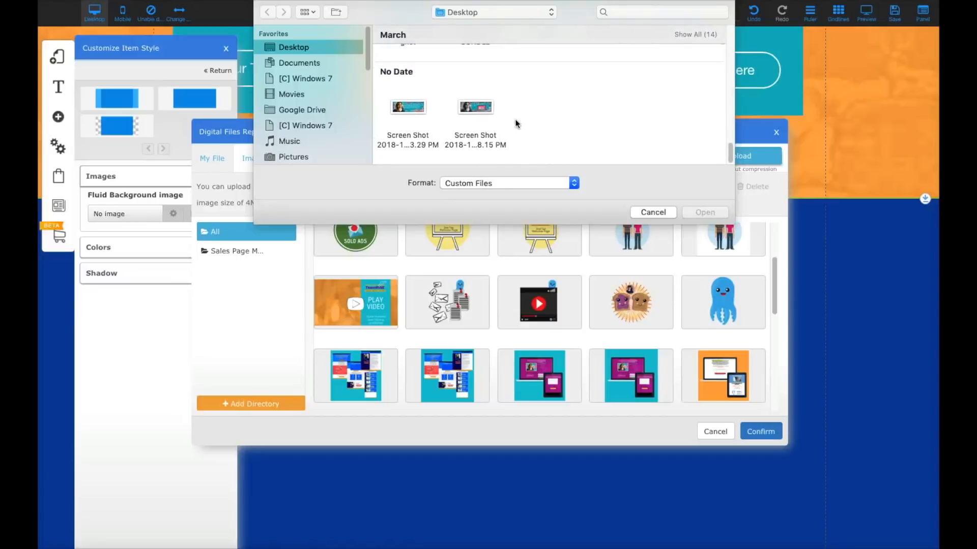
click(471, 104)
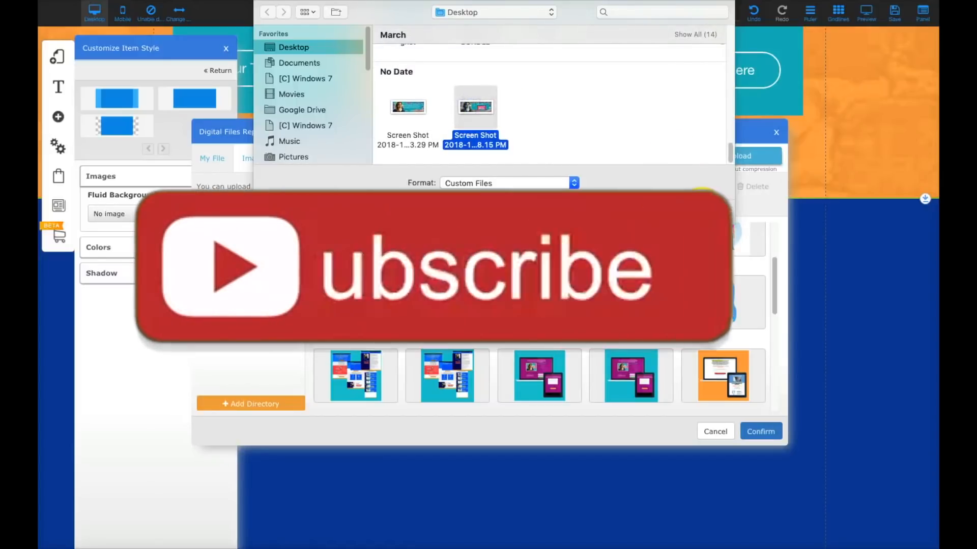
click(701, 209)
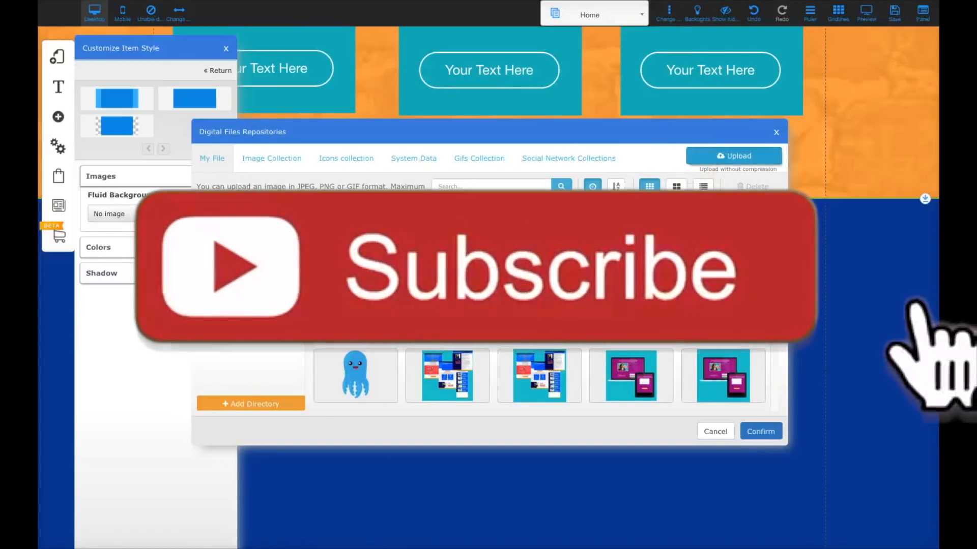
scroll(539, 305, up, 12)
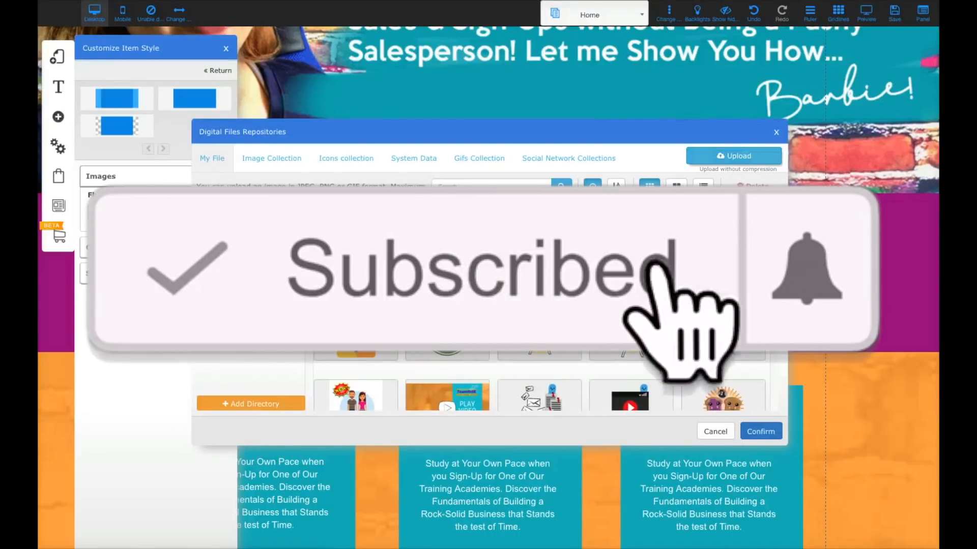
click(765, 434)
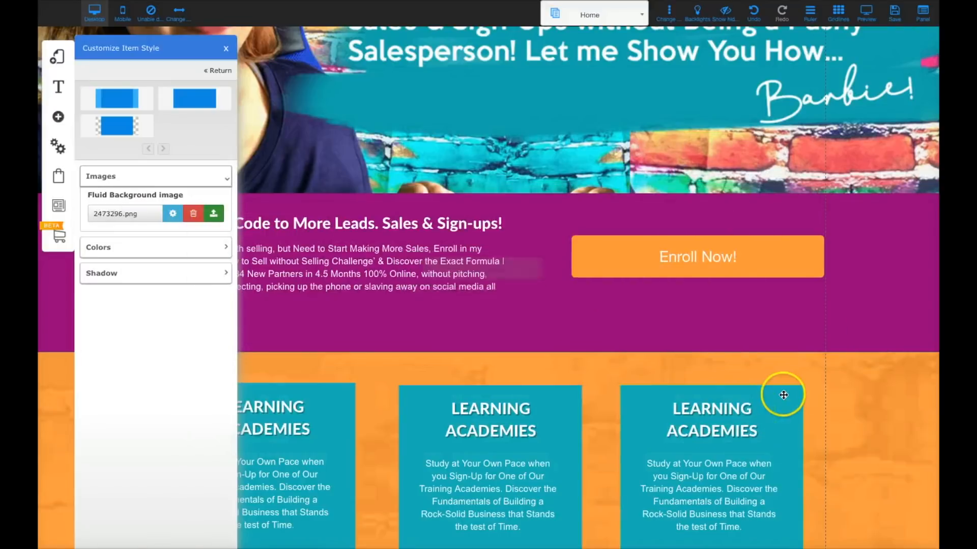
Step: Close the banner's style settings and review the page from the header down to the new Subscribe banner
scroll(781, 393, down, 12)
scroll(783, 395, up, 2)
scroll(783, 395, up, 12)
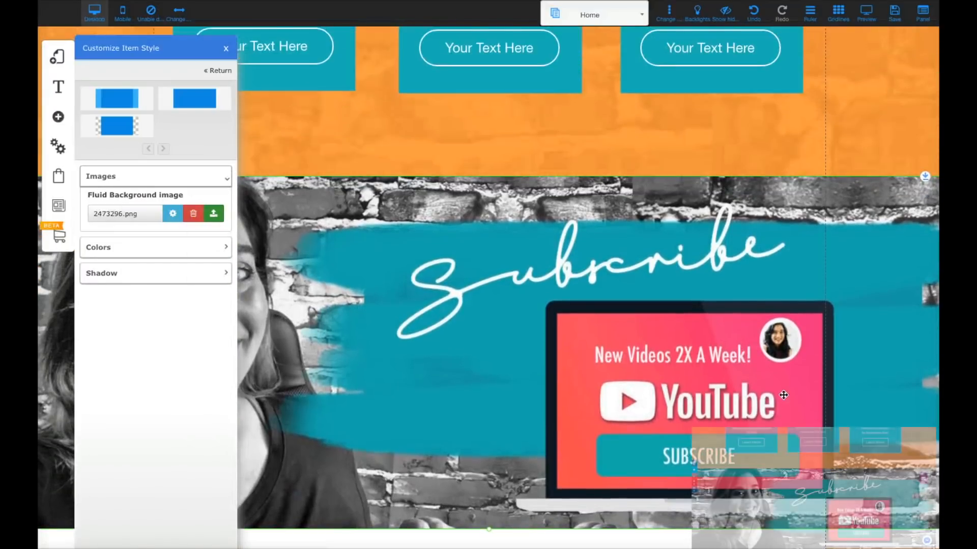
scroll(784, 396, up, 1)
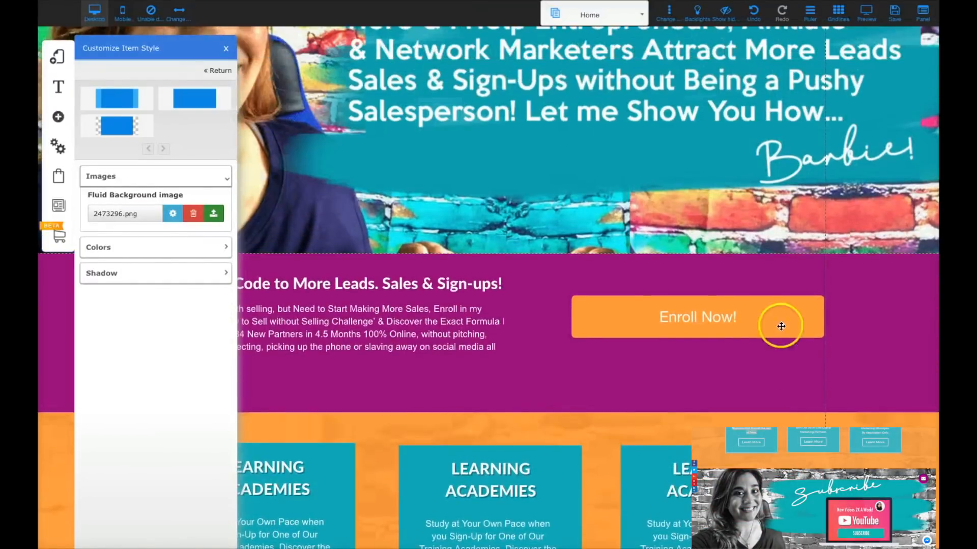
click(225, 53)
scroll(361, 160, down, 12)
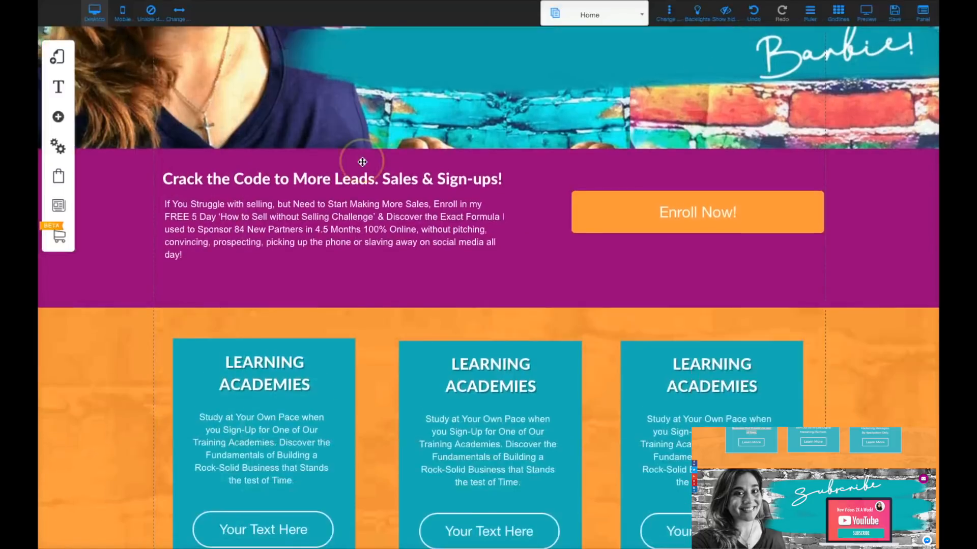
scroll(363, 162, up, 7)
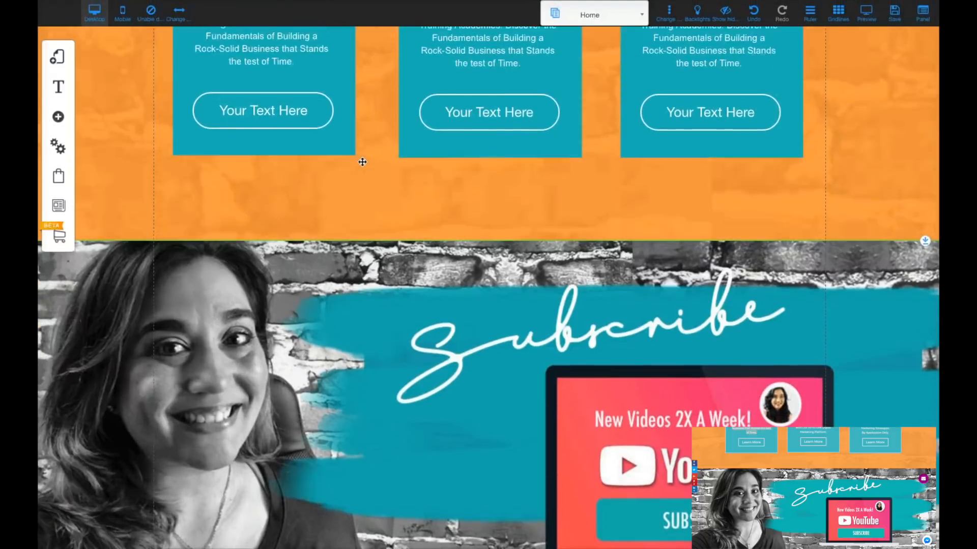
scroll(362, 161, up, 10)
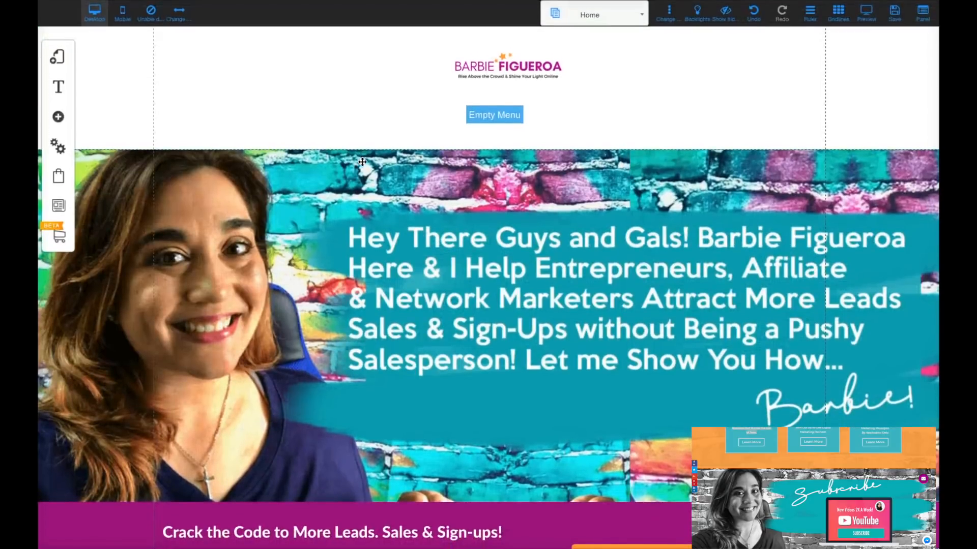
Step: Save the site changes for the default layout and the Home page
click(893, 15)
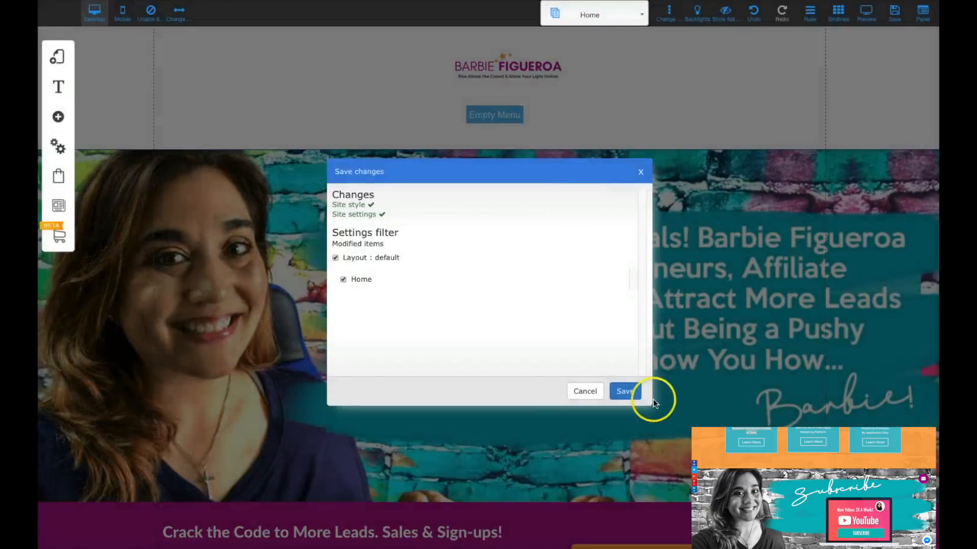
click(624, 391)
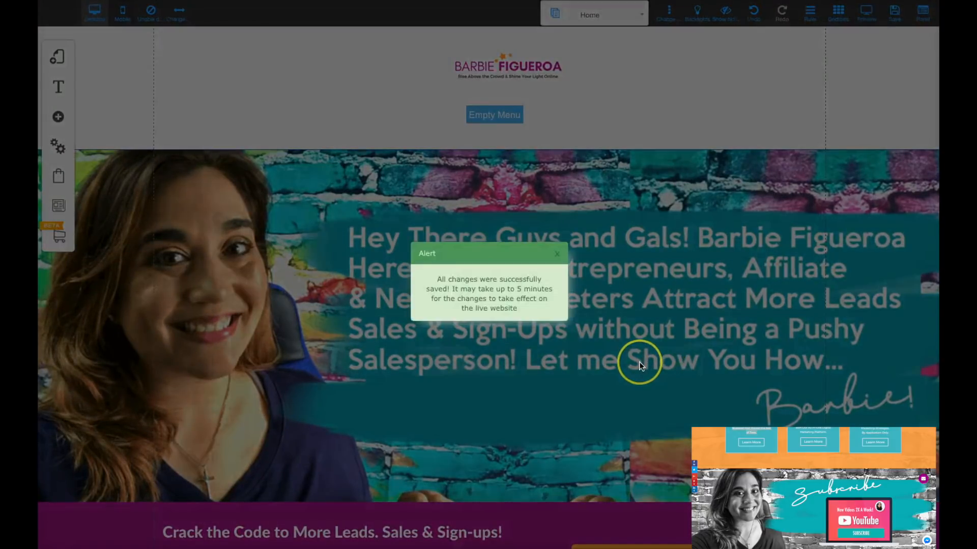
click(558, 255)
scroll(551, 253, down, 2)
scroll(552, 254, up, 2)
scroll(555, 253, down, 4)
scroll(444, 305, down, 3)
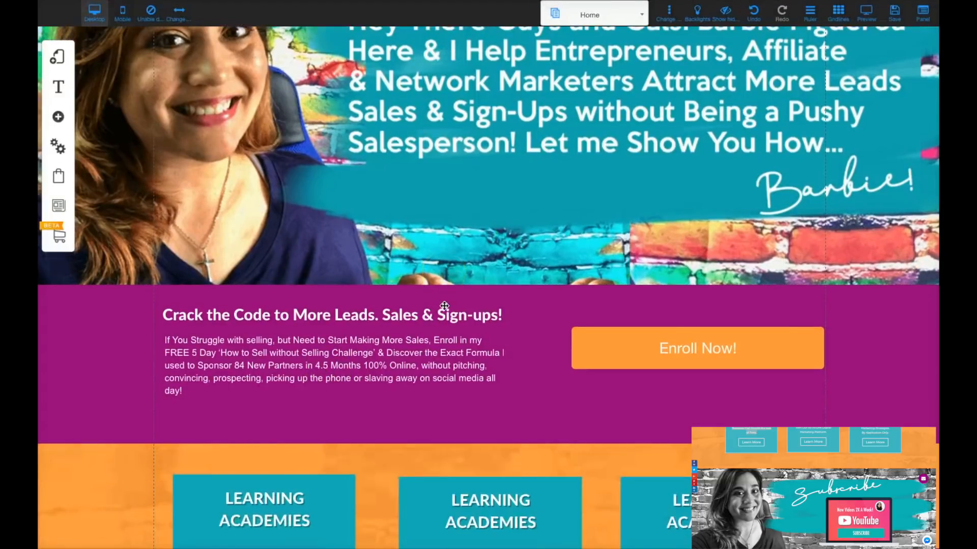
scroll(444, 305, up, 4)
scroll(444, 305, up, 3)
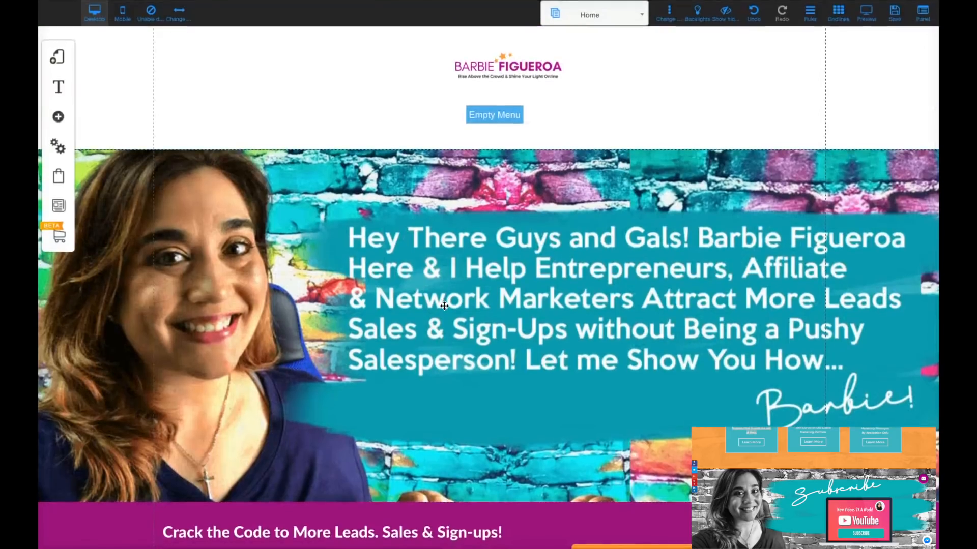
Step: Add a page named Optin to the default layout, using the Email Optin - Twelve template from the Optin category
click(60, 60)
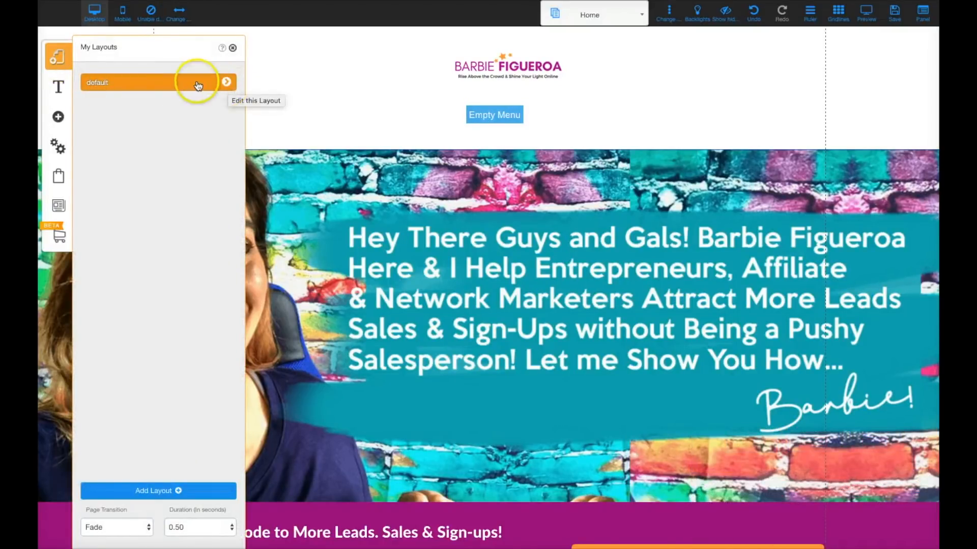
click(227, 83)
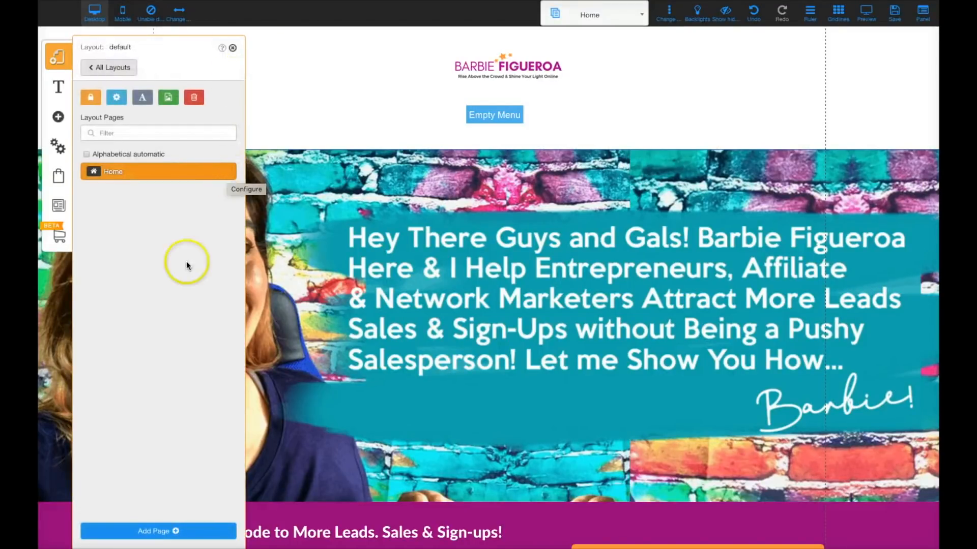
click(158, 530)
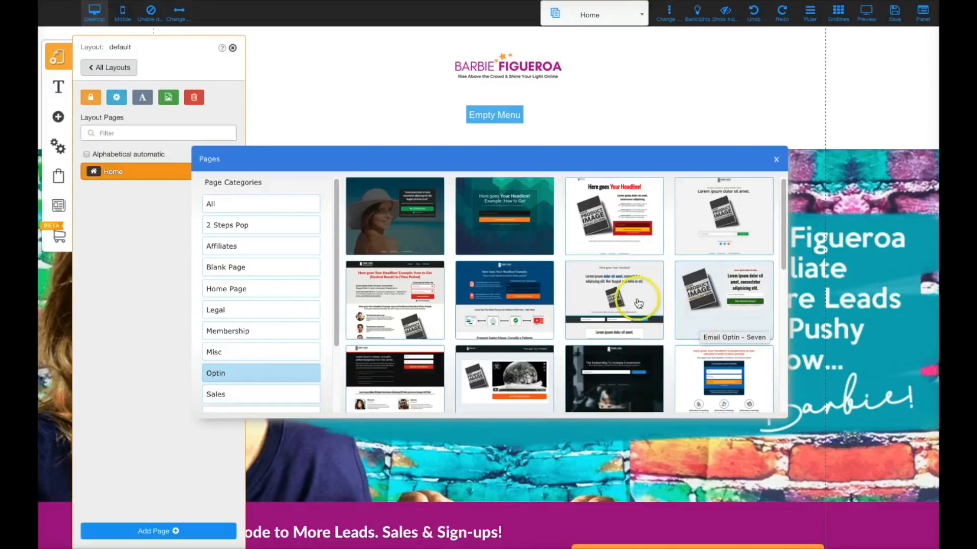
scroll(641, 305, down, 3)
scroll(638, 302, down, 1)
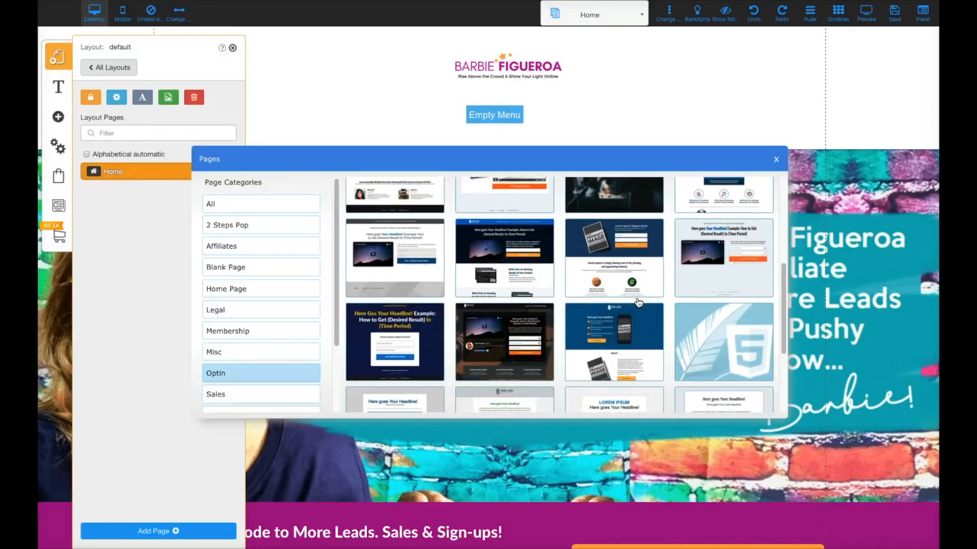
click(390, 290)
click(406, 279)
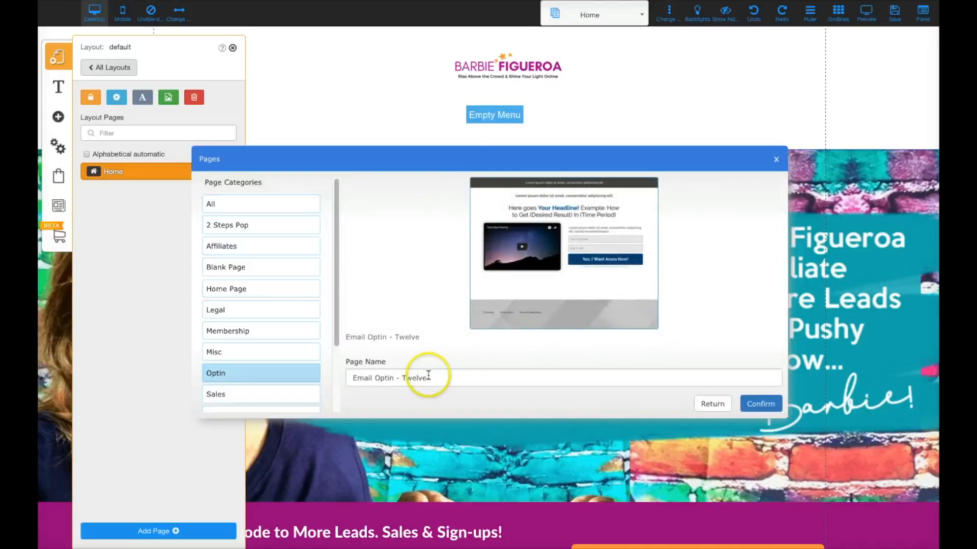
drag(429, 375, 337, 377)
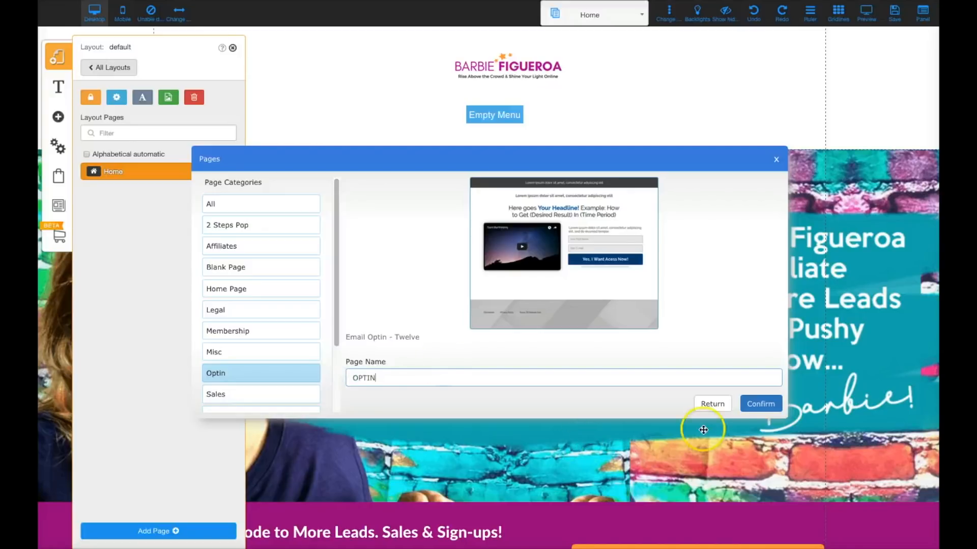
click(414, 380)
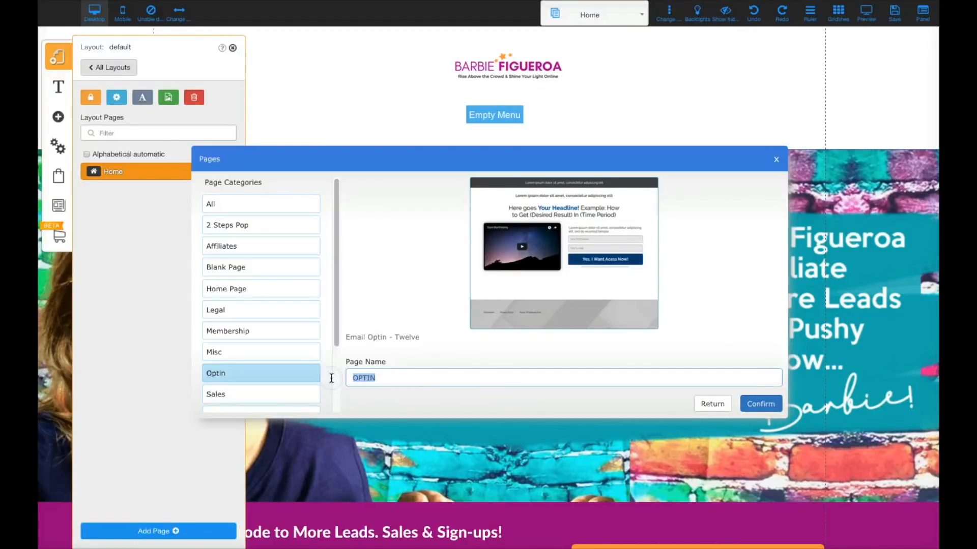
click(760, 403)
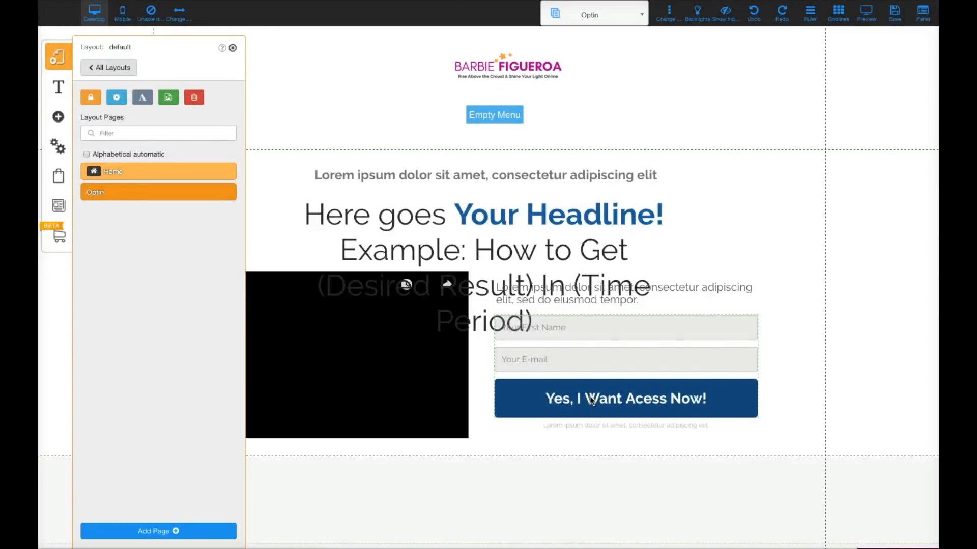
Step: Move the video, opt-in form, button and surrounding small text down so they sit clear below the headline
click(372, 388)
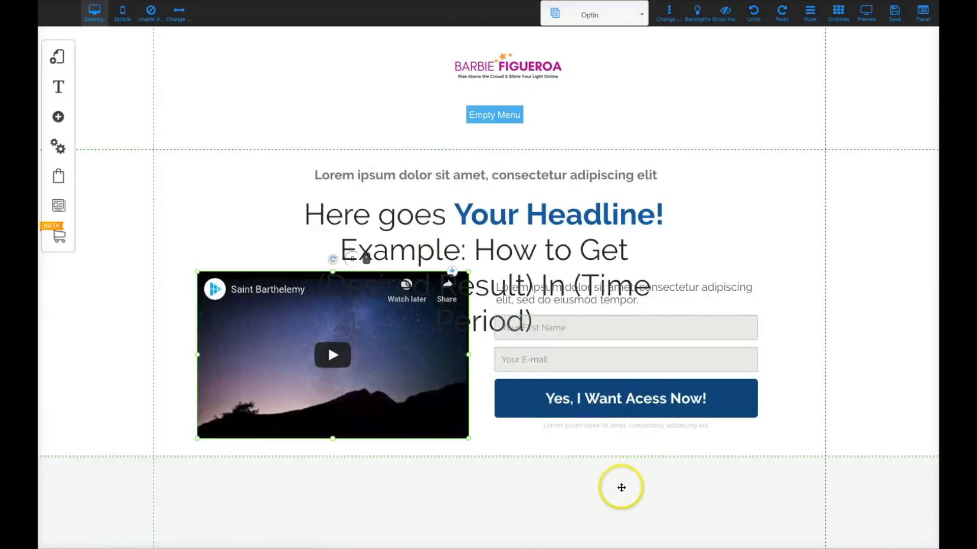
click(621, 493)
scroll(621, 499, down, 3)
drag(424, 227, 395, 295)
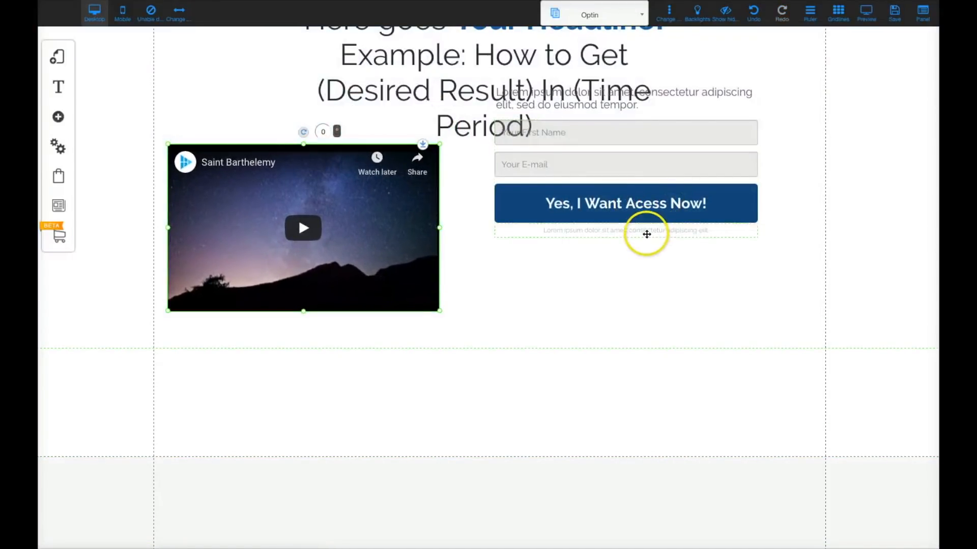
drag(645, 234, 662, 298)
drag(700, 194, 707, 243)
drag(675, 96, 685, 146)
Step: Move the small subheadline and the main headline slightly up, toward the header on the Optin page
scroll(685, 146, up, 4)
drag(458, 174, 465, 176)
drag(461, 202, 462, 186)
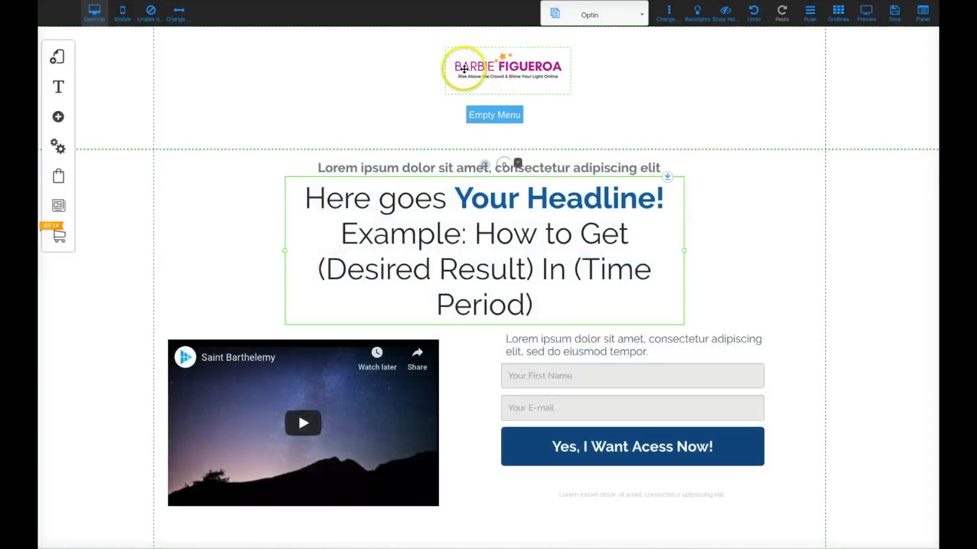
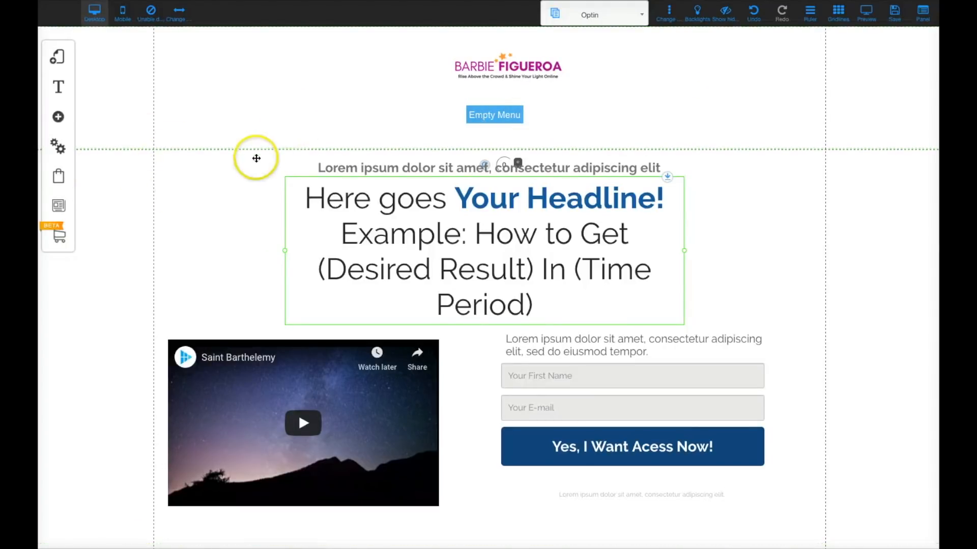
Step: Add a page to the default layout from the Blank Page template, keeping its default name
click(60, 59)
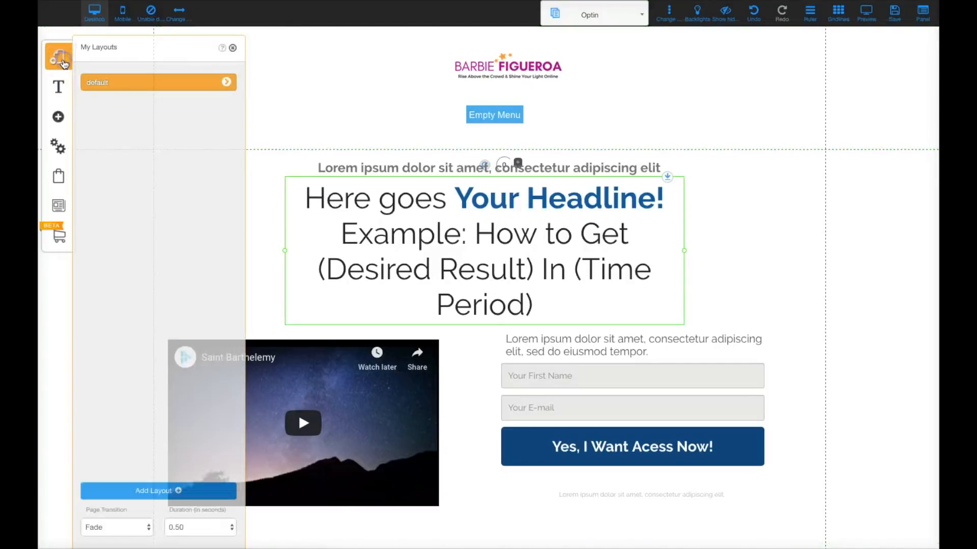
click(226, 85)
click(223, 199)
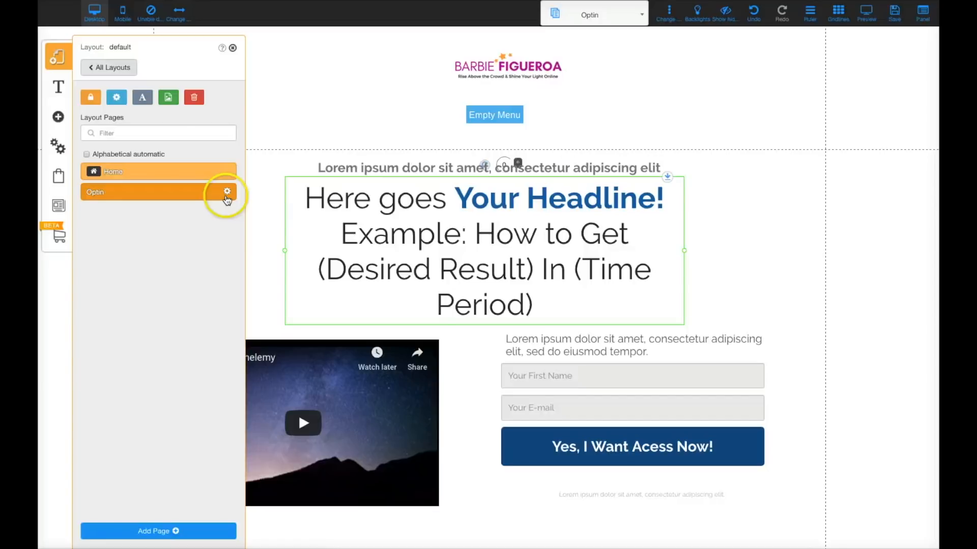
click(145, 530)
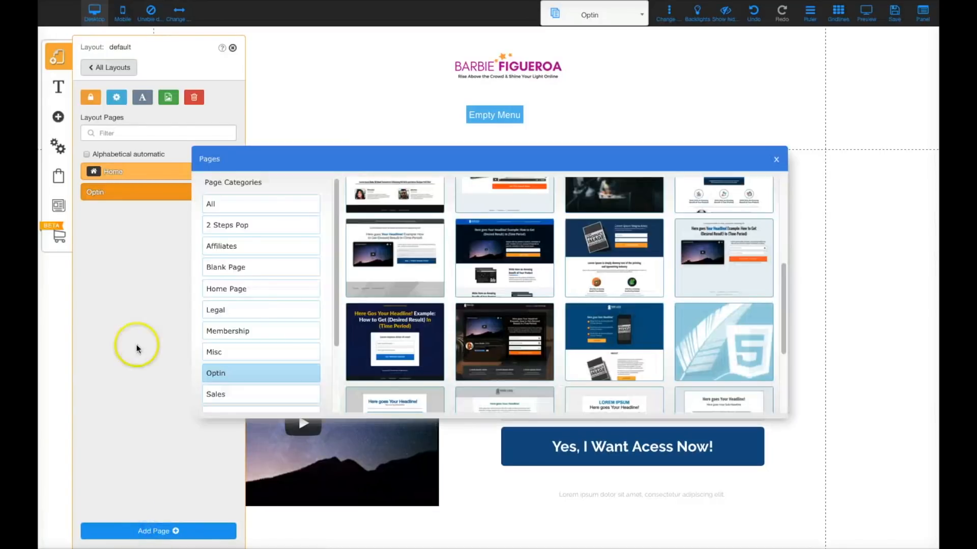
click(250, 270)
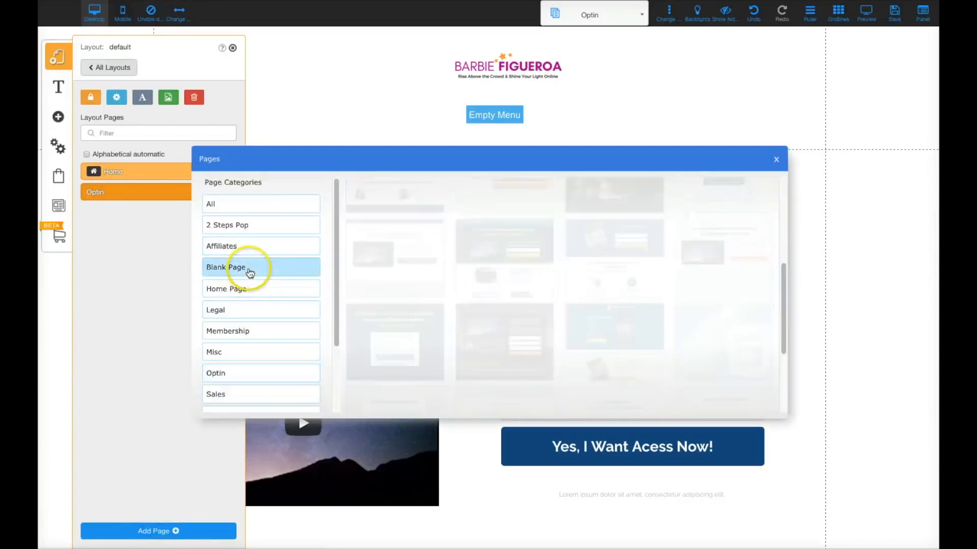
click(390, 245)
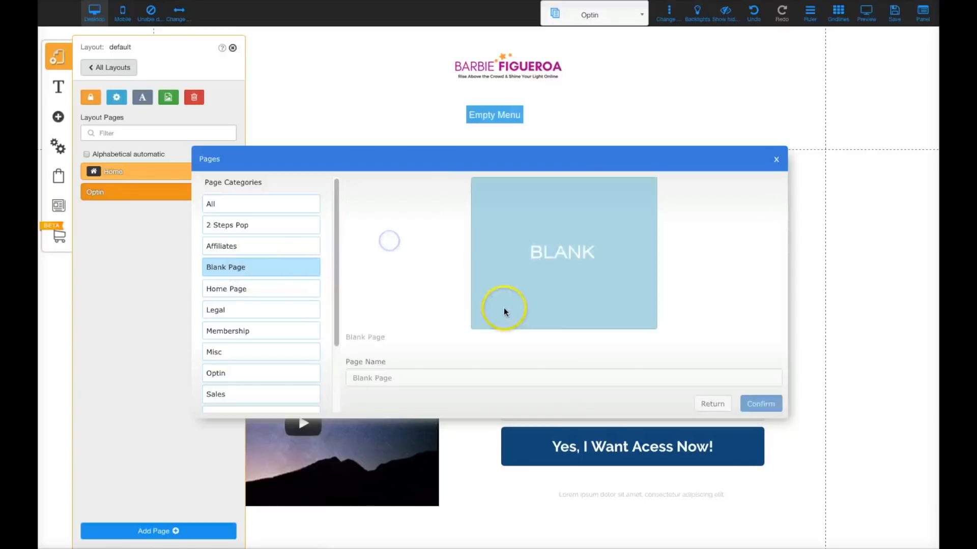
click(761, 403)
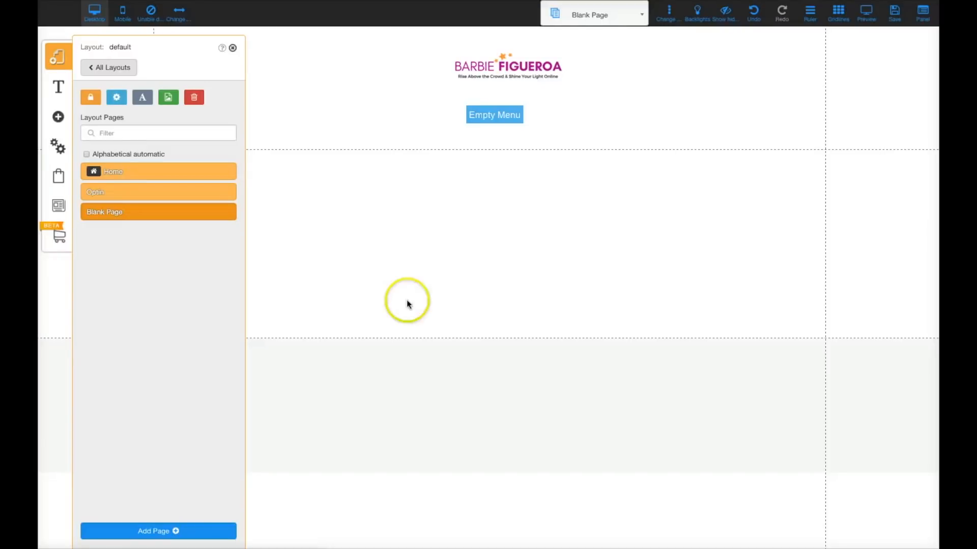
Step: Duplicate the new Blank Page from its page settings
click(227, 213)
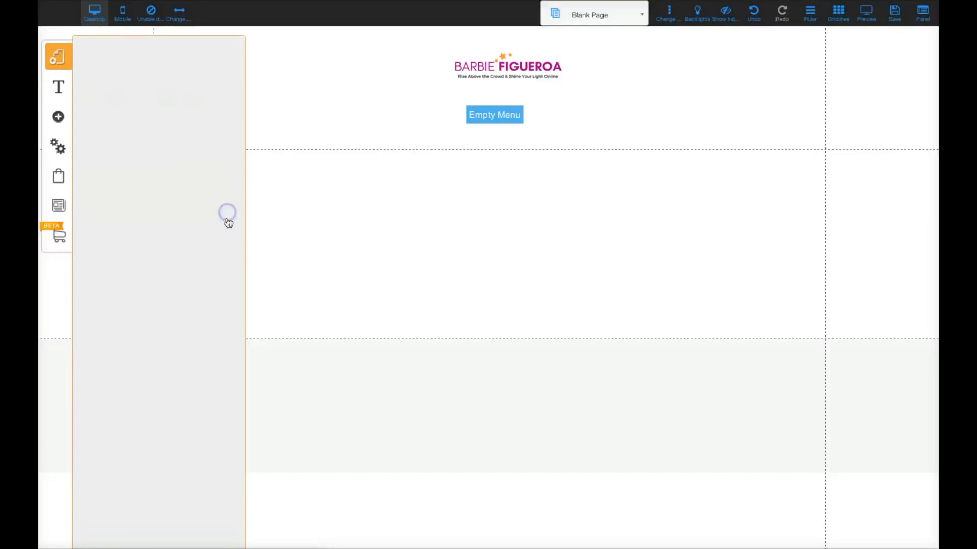
click(114, 99)
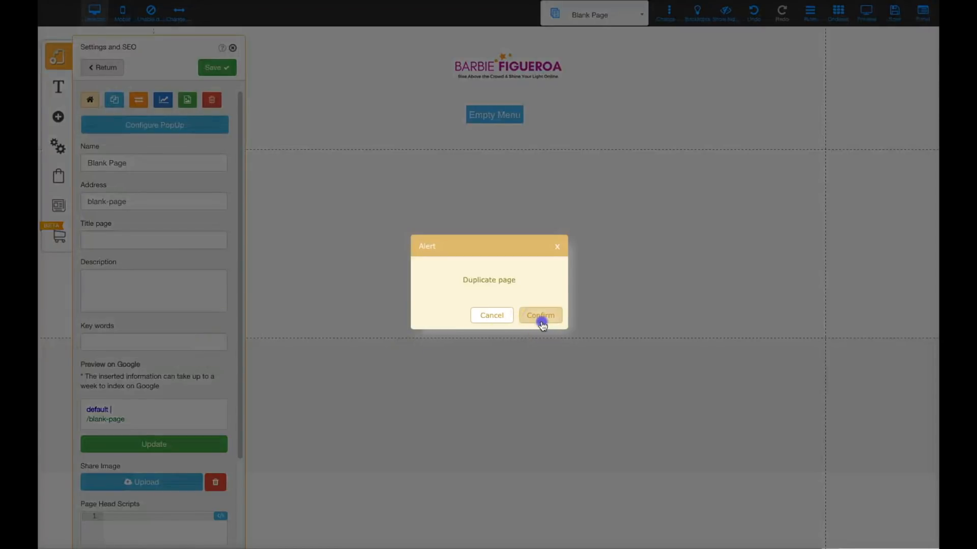
click(542, 322)
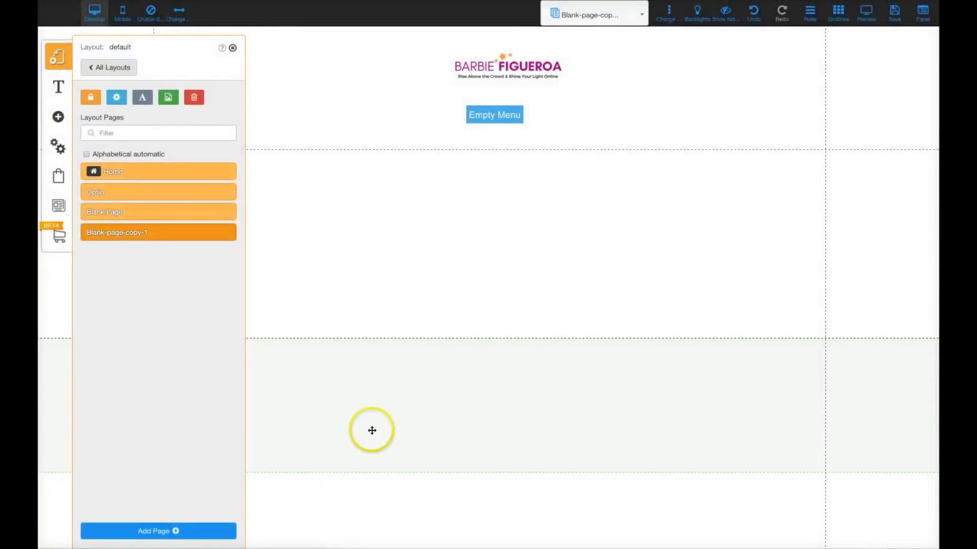
Step: Change the Optin page's address to freeebook, rename the page Free Ebook, and save its settings
mouse_move(211, 235)
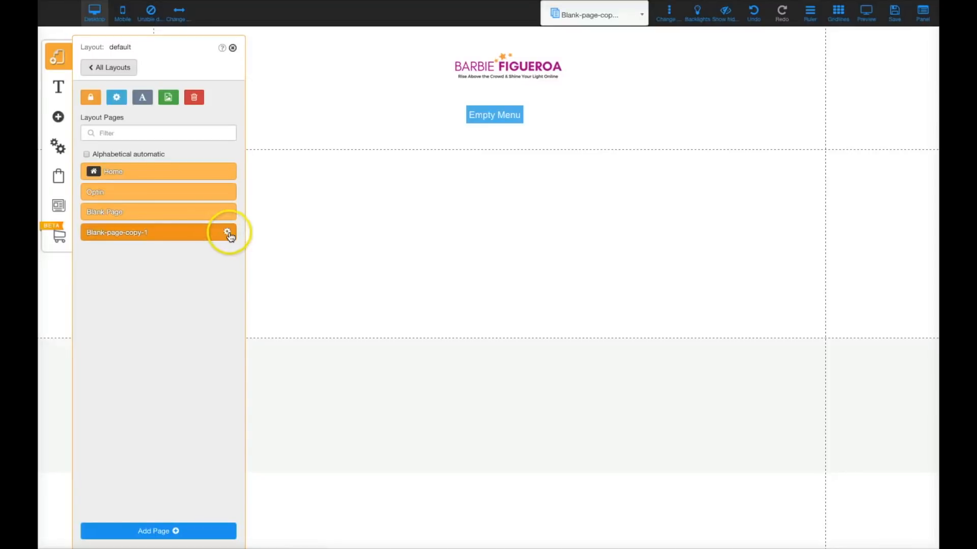
click(228, 193)
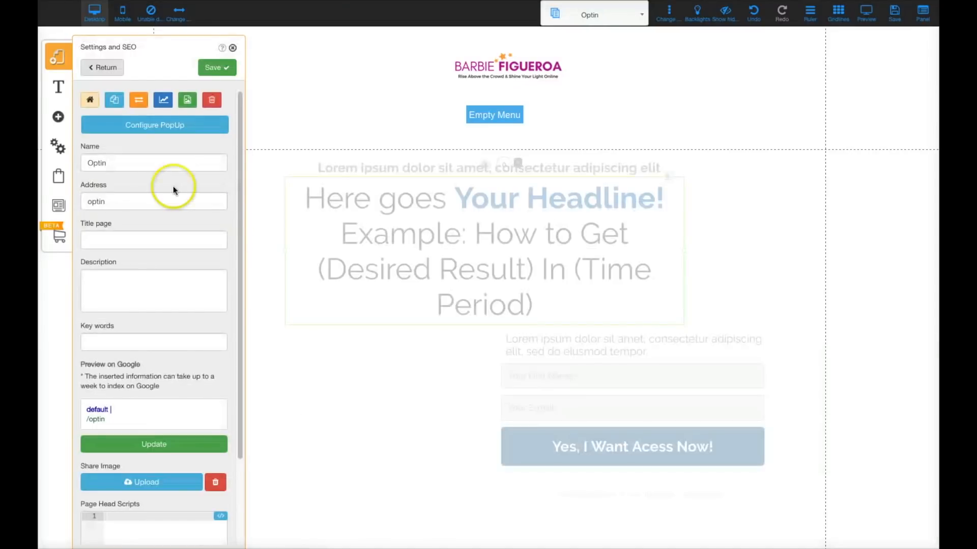
drag(144, 197, 83, 199)
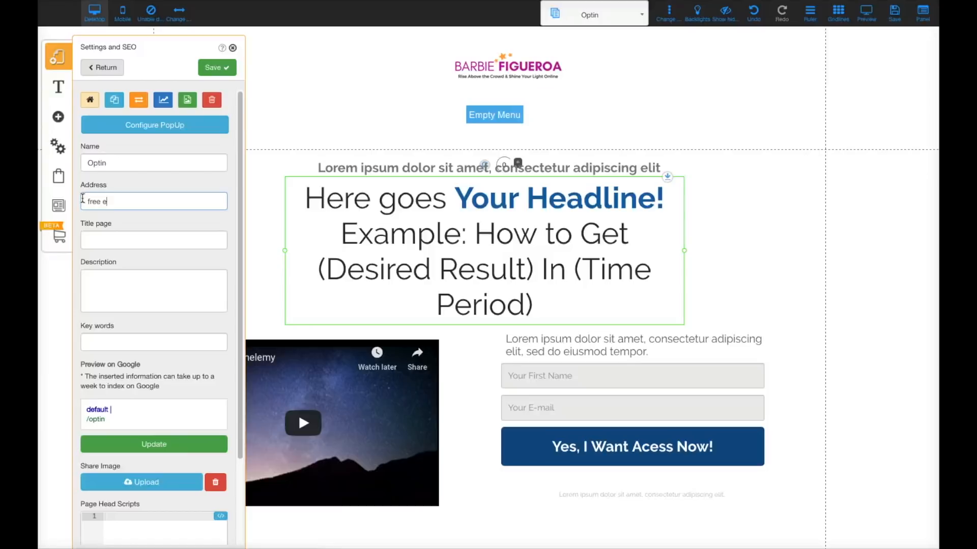
drag(141, 167, 52, 156)
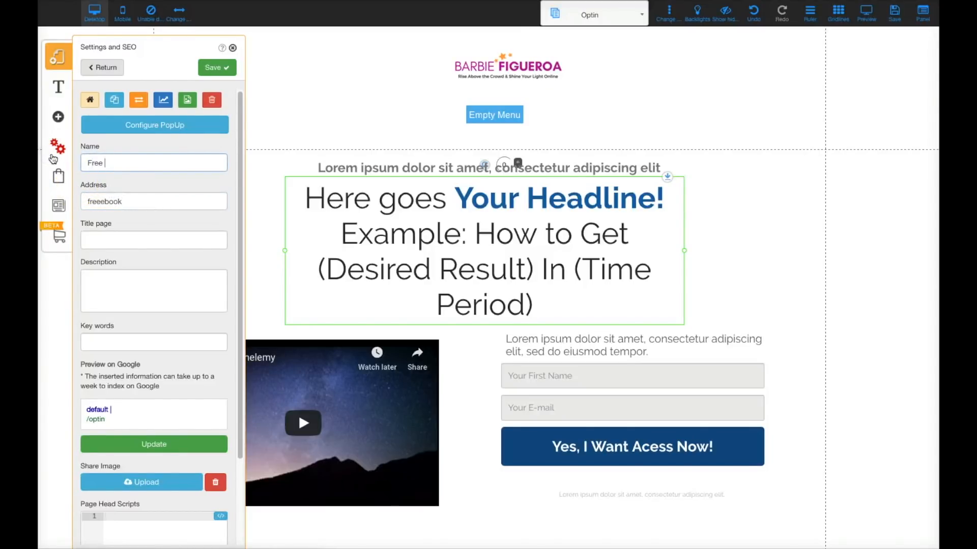
click(217, 67)
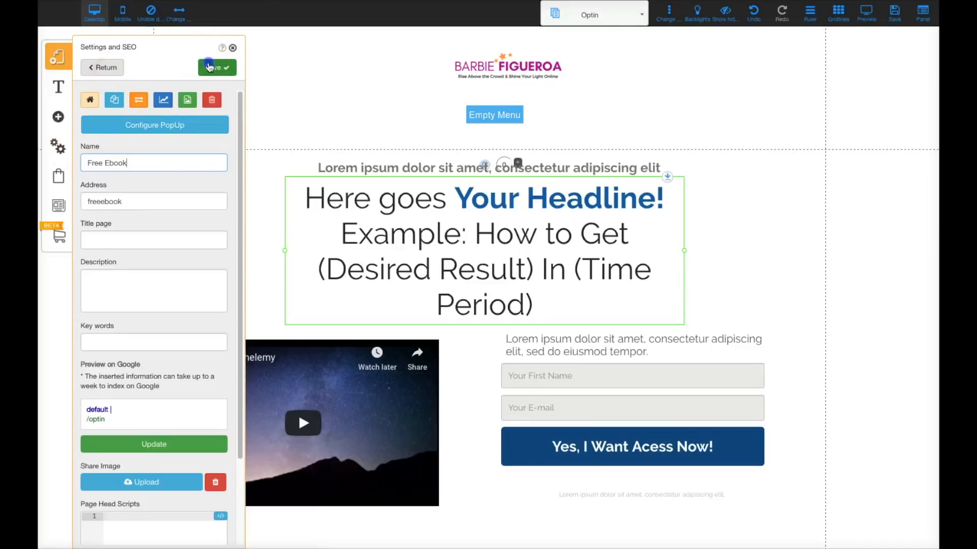
Step: Set the original Blank Page's address to about and save its settings
click(227, 211)
drag(147, 201, 79, 199)
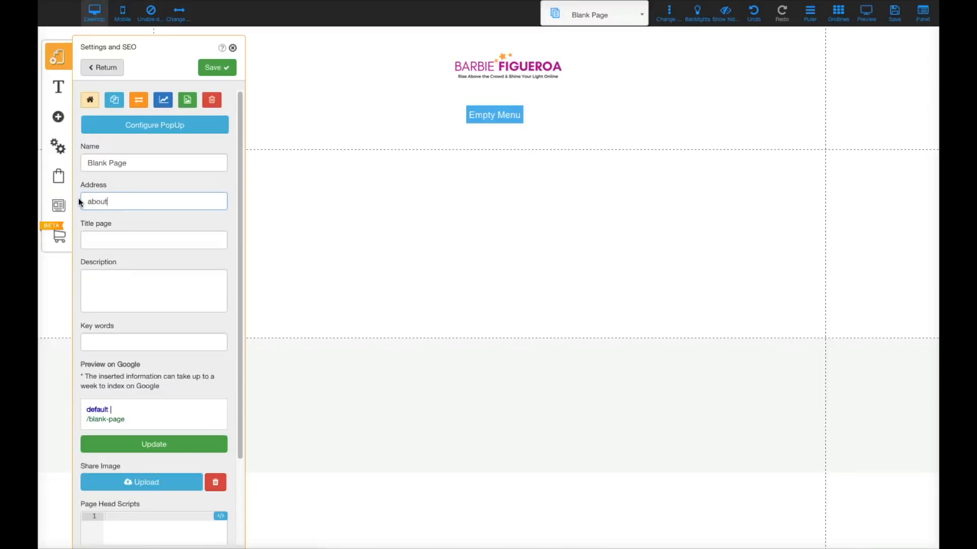
click(217, 67)
Step: Set the duplicated blank page's address to "workwith" followed by the site owner's first name, and save its settings
mouse_move(228, 233)
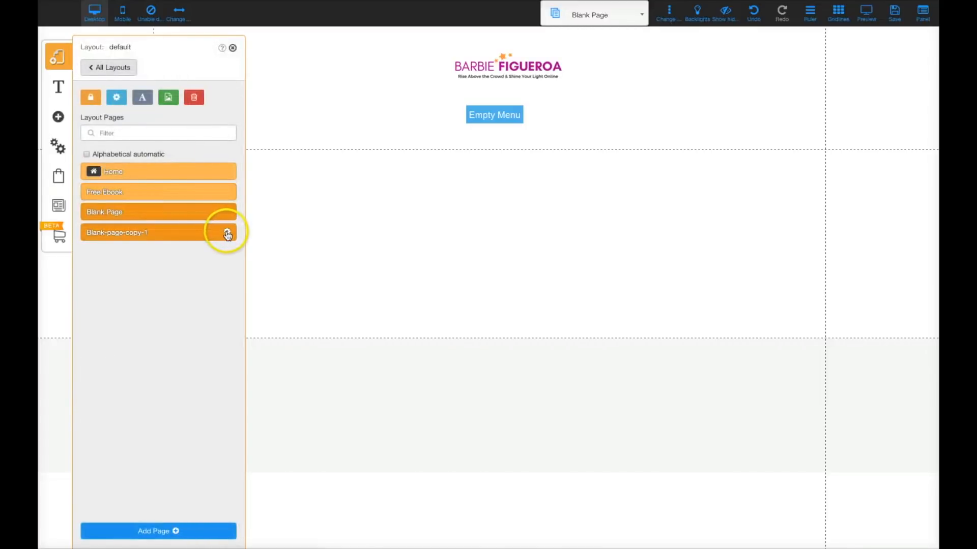
click(227, 234)
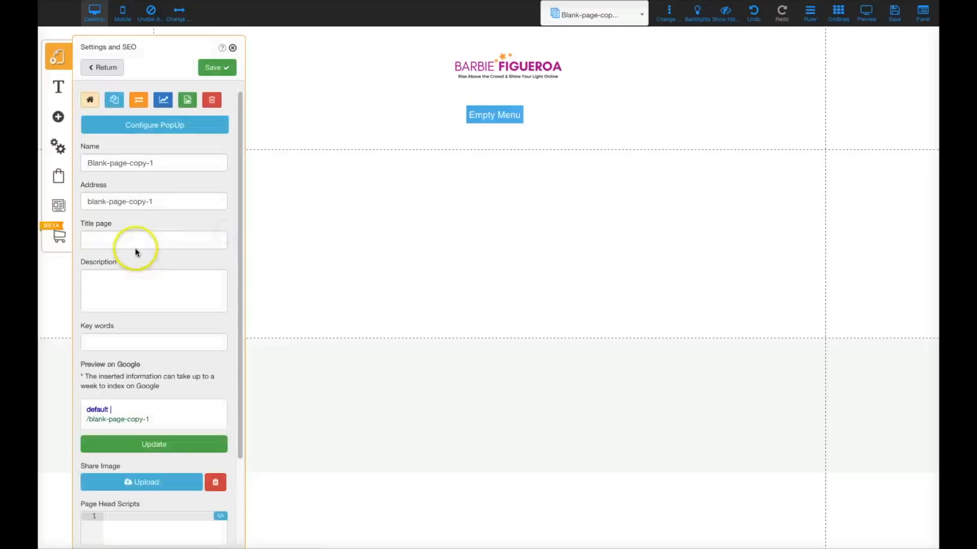
drag(153, 202, 79, 202)
text(work)
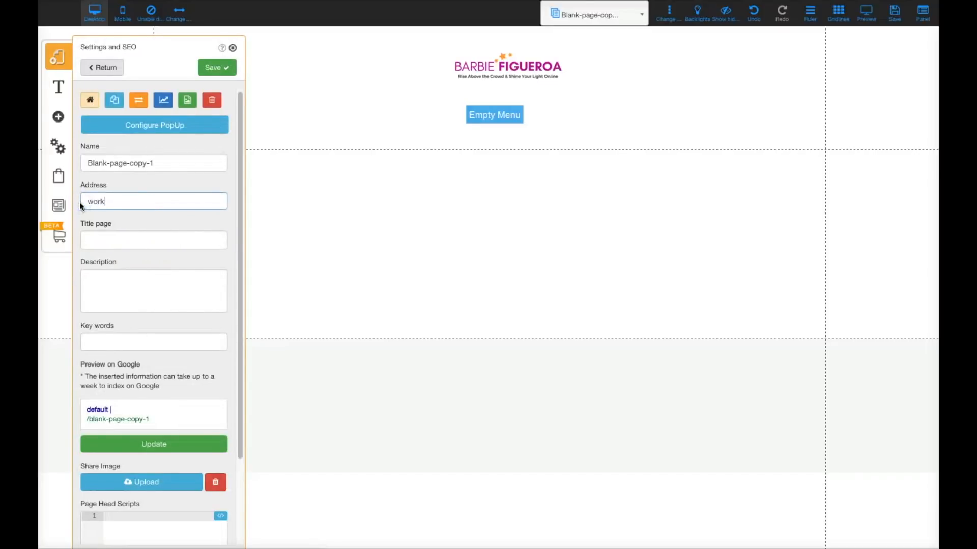
text(withbarbie)
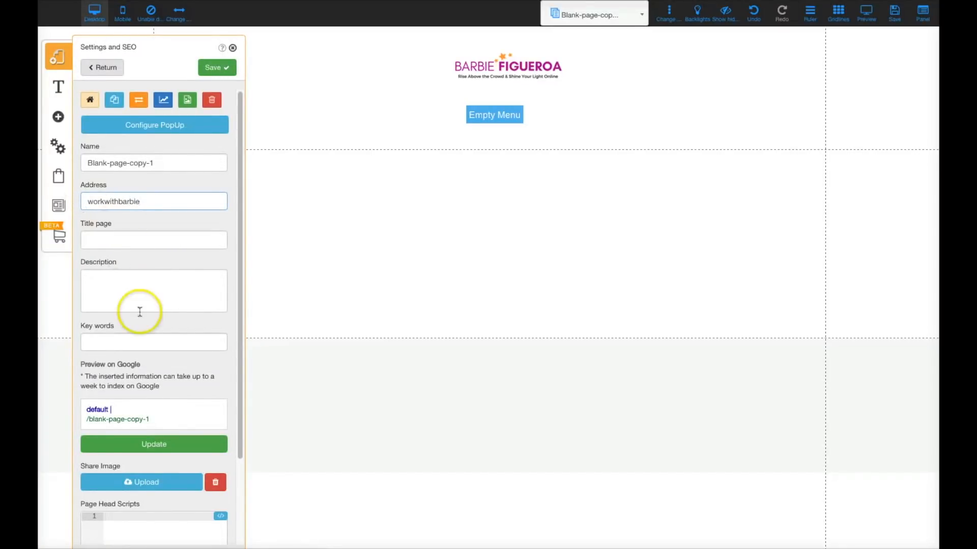
click(218, 68)
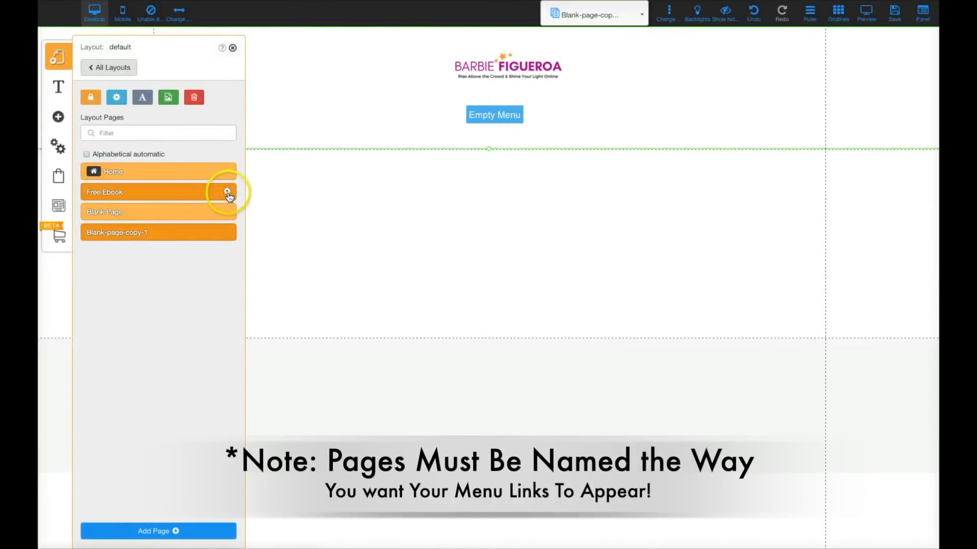
Step: Rename the page with the about address as About and save its settings
click(229, 214)
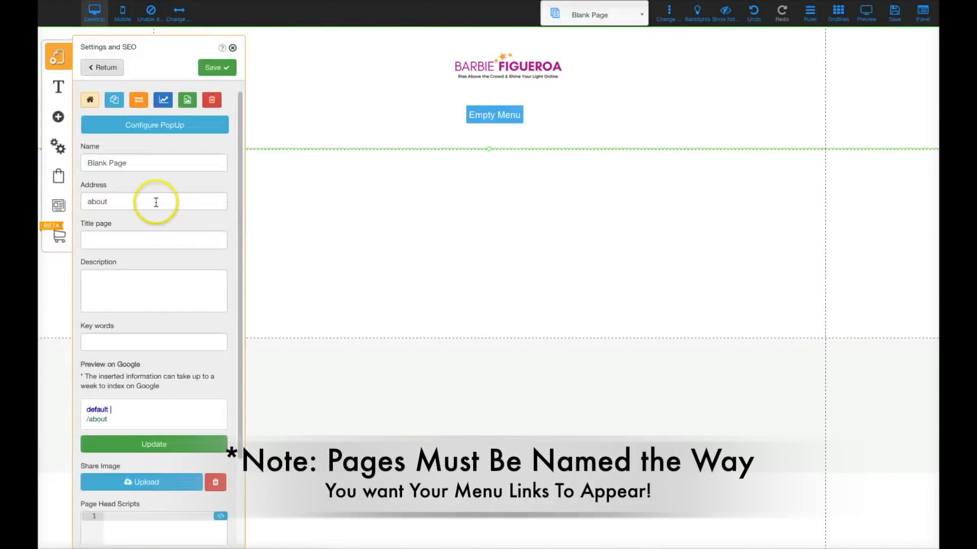
drag(156, 163, 59, 159)
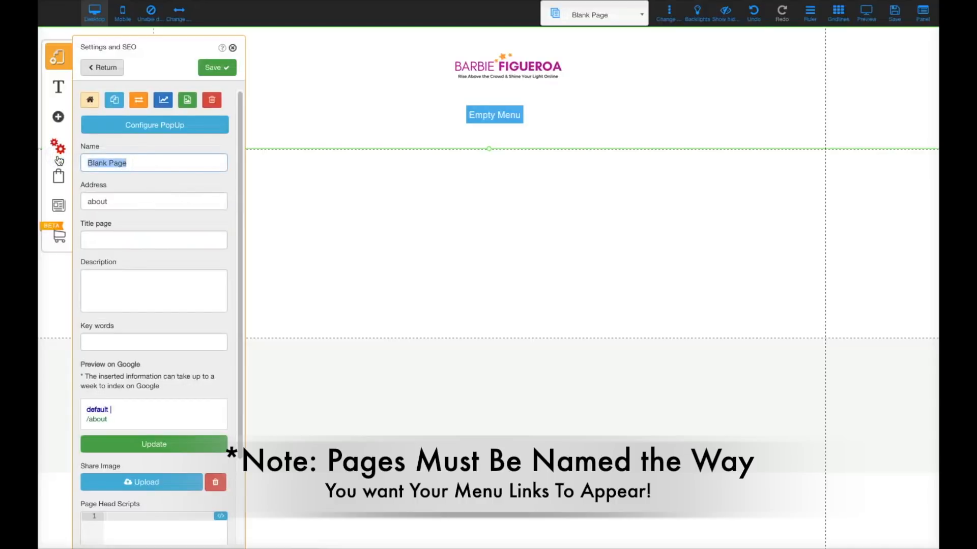
click(216, 67)
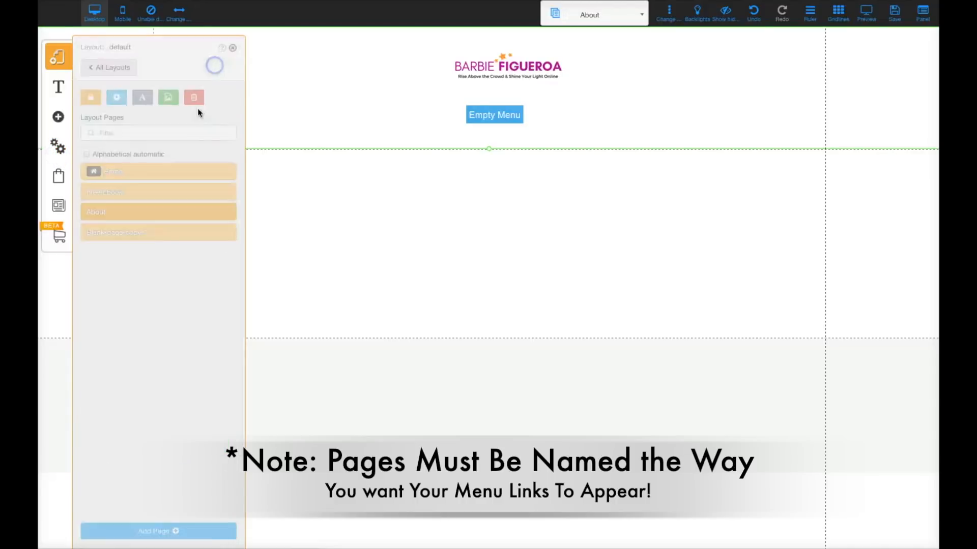
Step: Rename the duplicated blank page as "Work With" followed by the site owner's first name, and save its settings
click(226, 234)
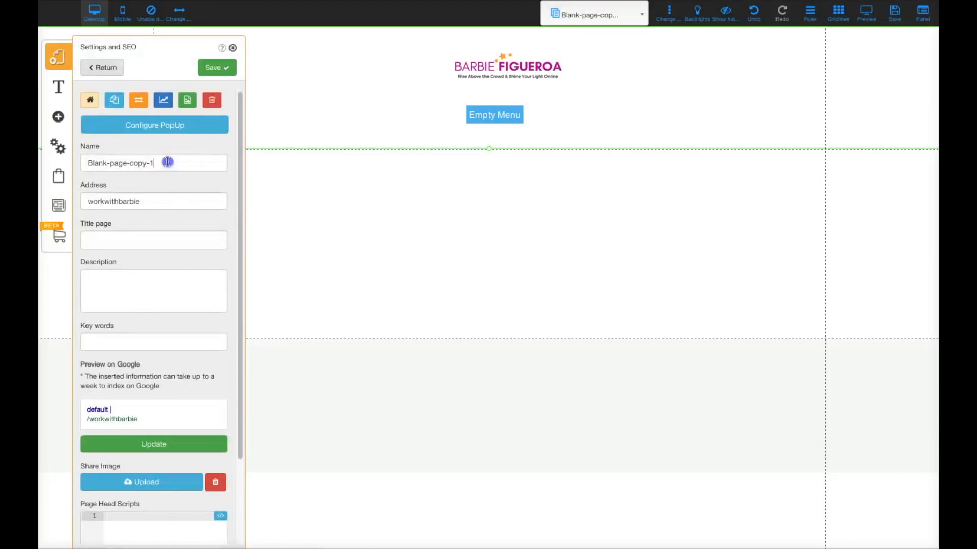
drag(164, 162, 59, 159)
text(workwit)
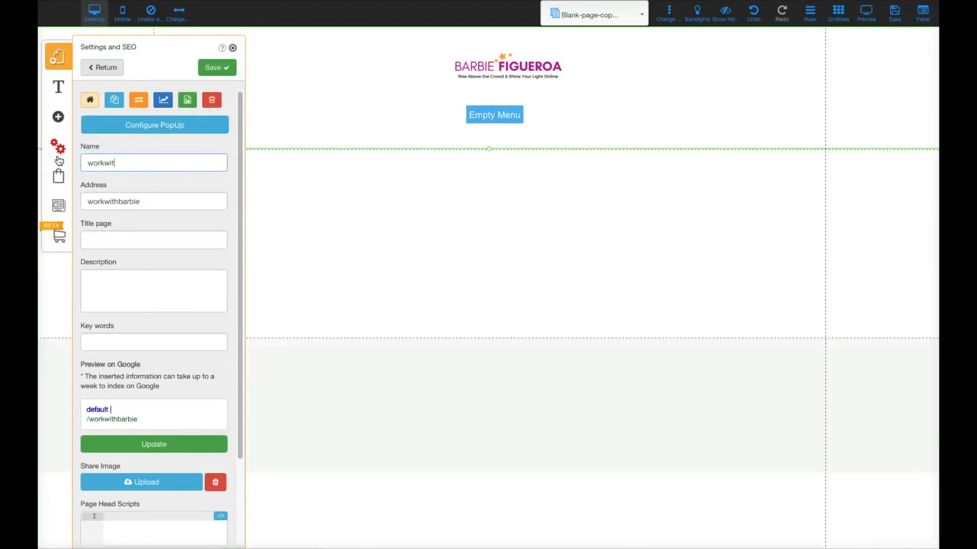
key(BackSpace)
key(BackSpace)
text(Wor)
click(210, 67)
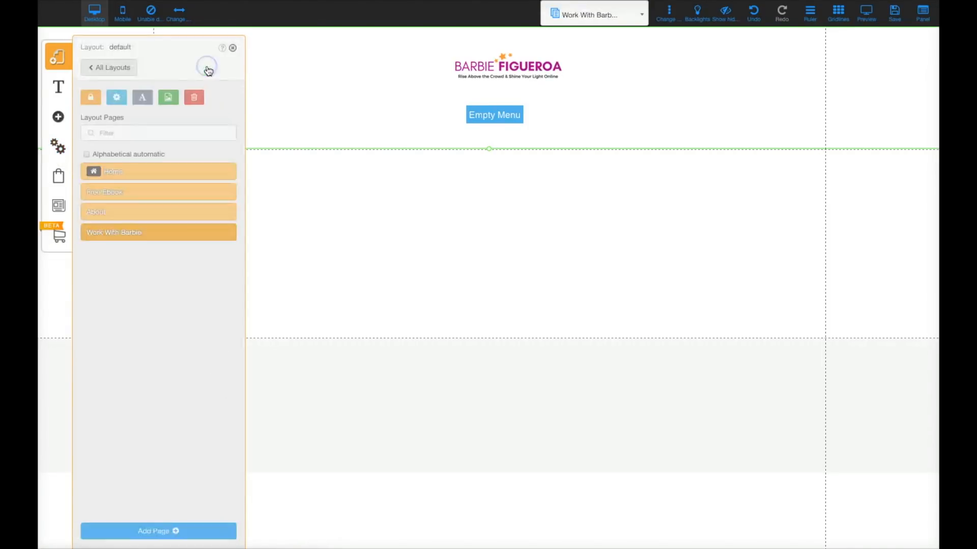
Step: Save all site changes, including the renamed pages and addresses, and dismiss the alert
click(895, 12)
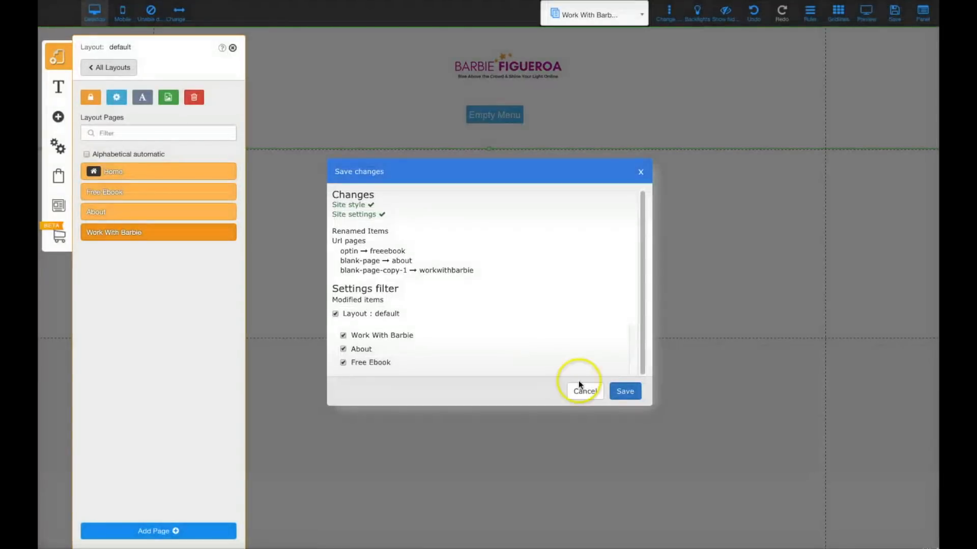
click(618, 392)
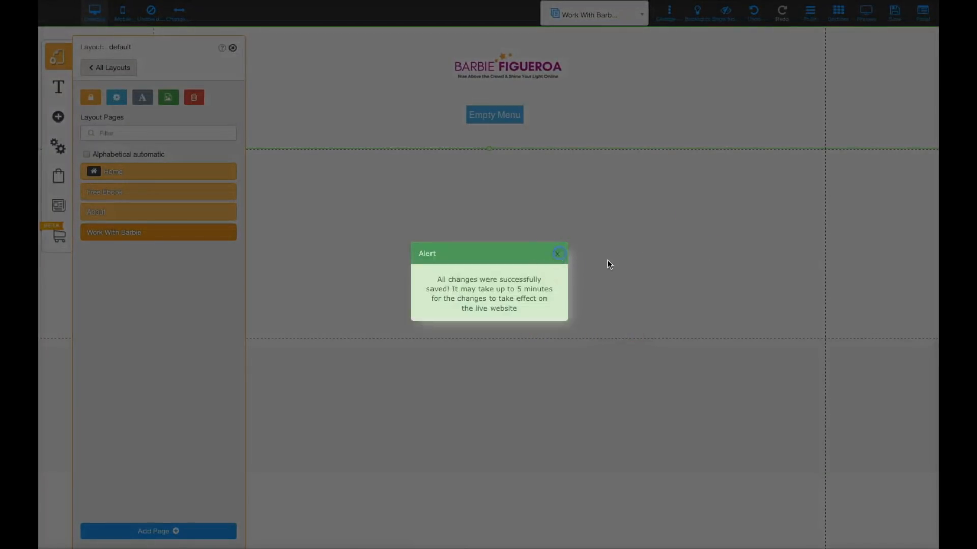
click(560, 254)
Step: Add all four pages to Menu Default in the order About, Work With, Free Ebook, Home, and move the menu beneath the logo
click(494, 114)
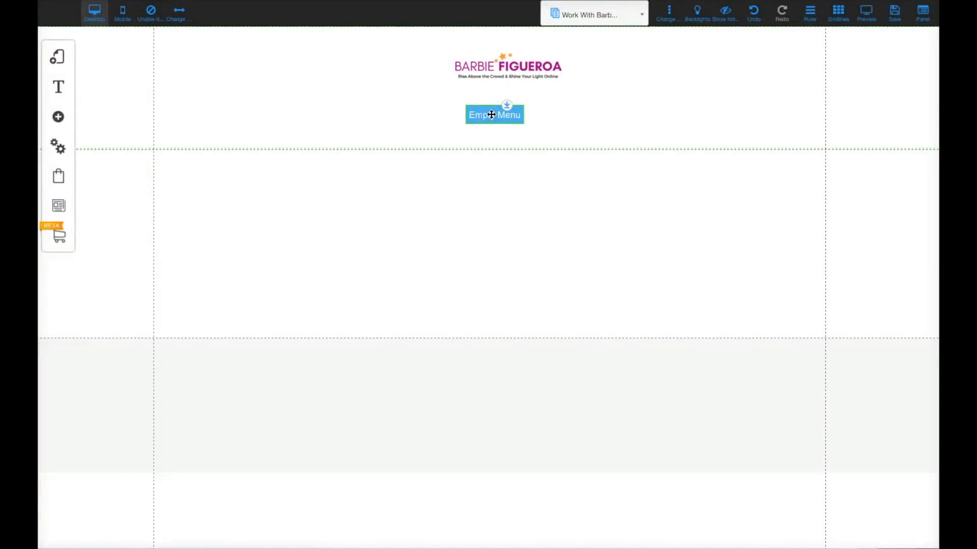
right_click(489, 115)
click(455, 207)
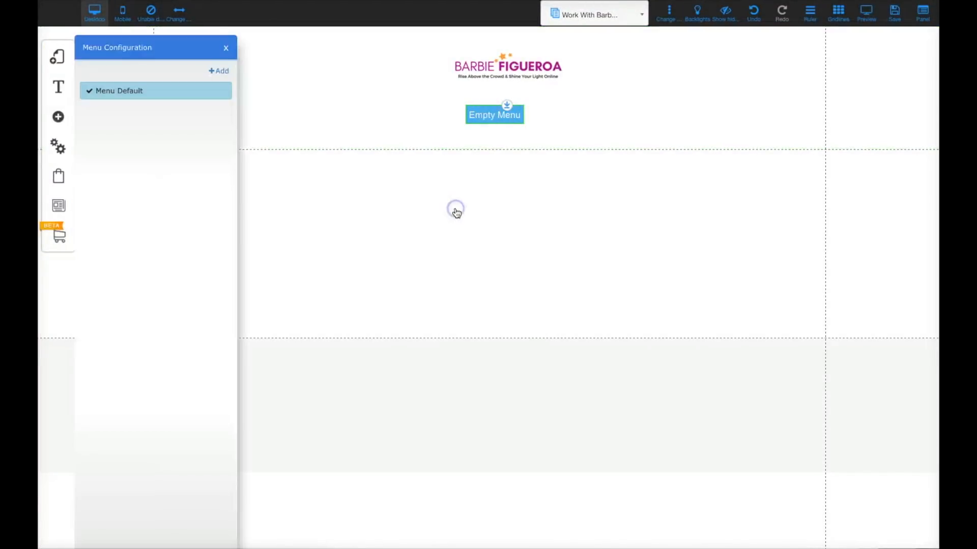
mouse_move(210, 93)
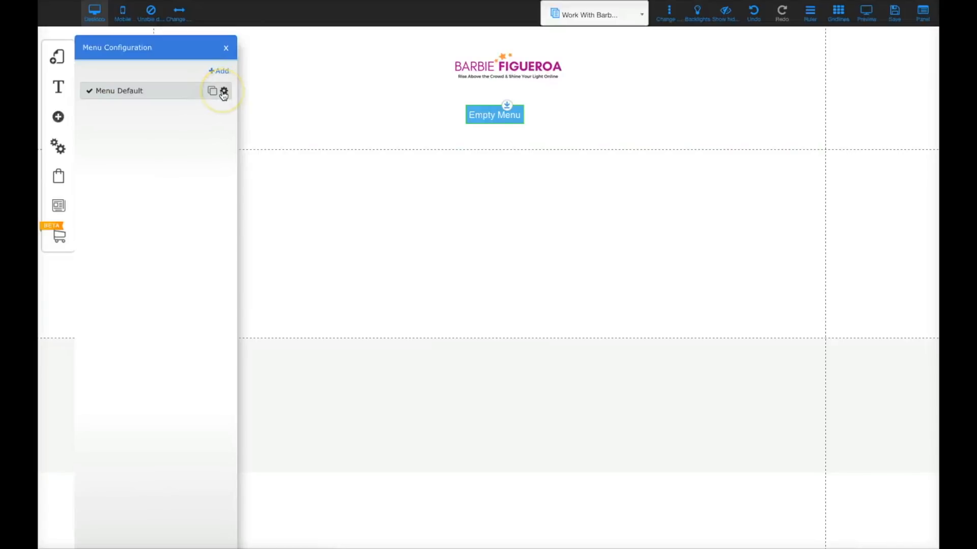
click(224, 93)
drag(585, 262, 376, 225)
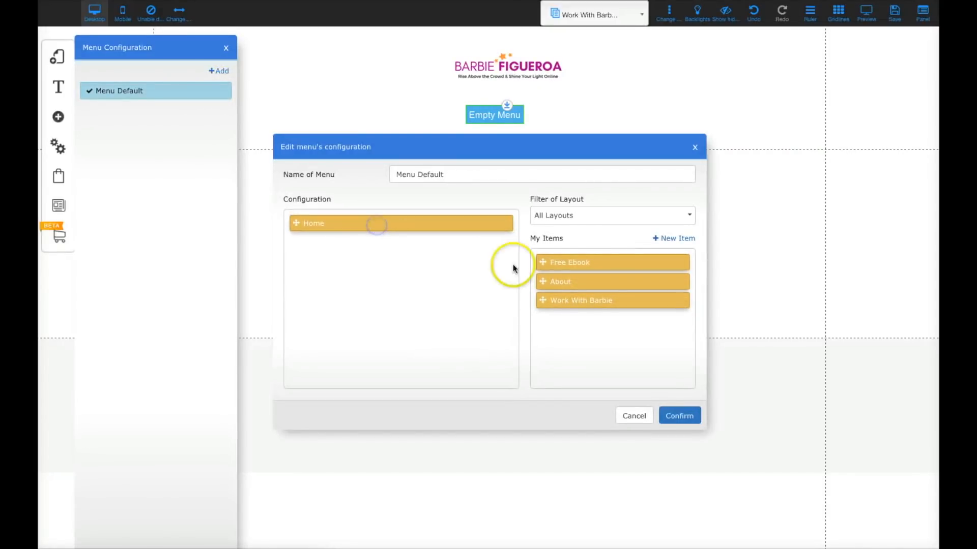
drag(569, 282, 353, 270)
drag(556, 262, 333, 284)
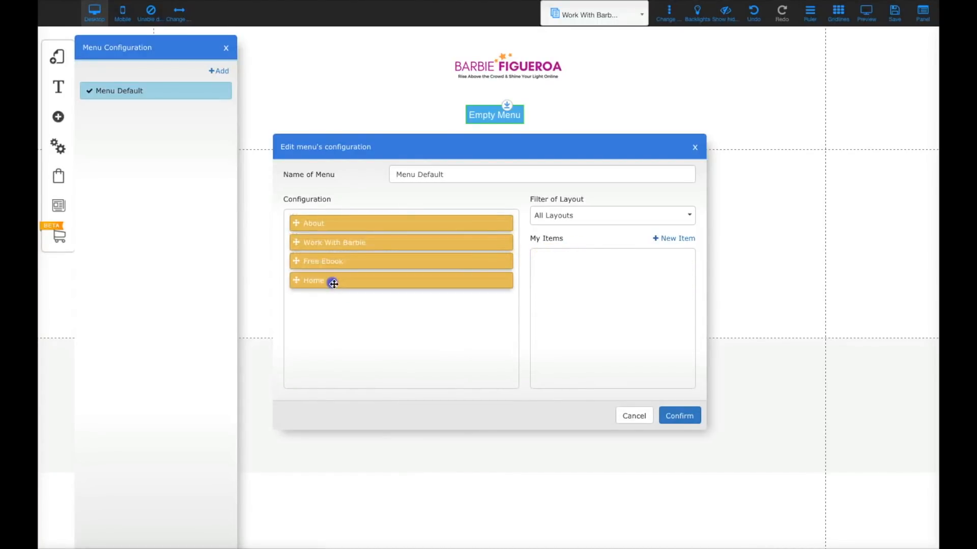
click(683, 416)
drag(574, 121, 496, 119)
Step: Customize the header menu's Menu_custom_5 style with the Lato Black font at size 25
click(497, 119)
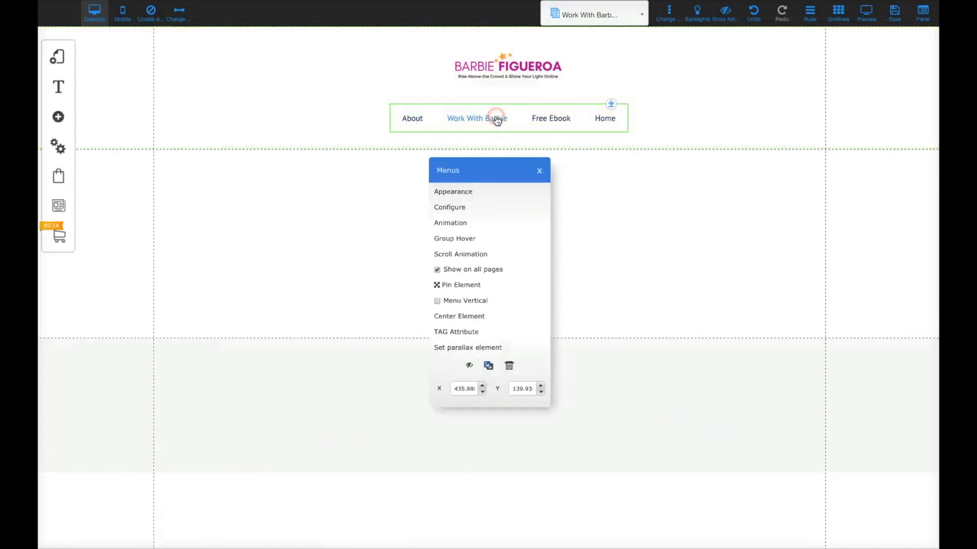
click(464, 205)
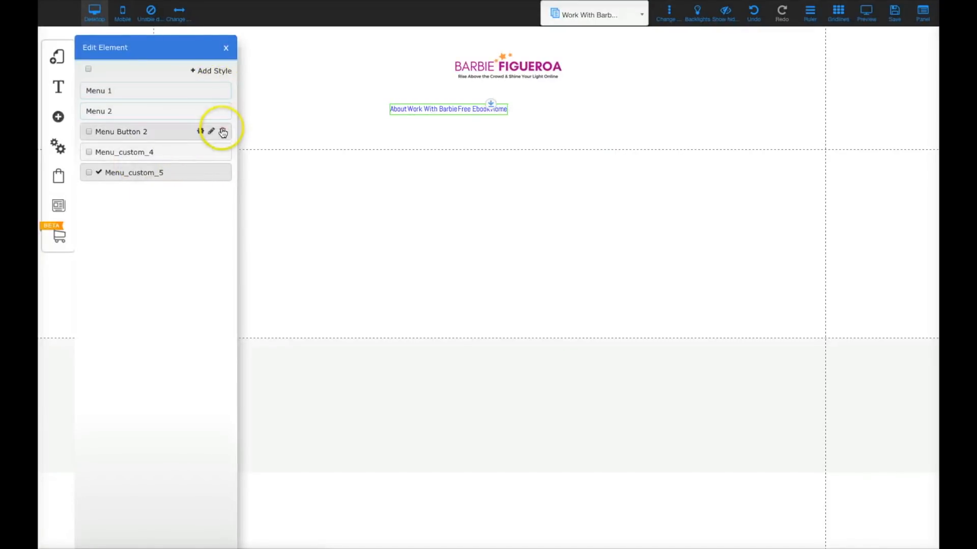
click(200, 173)
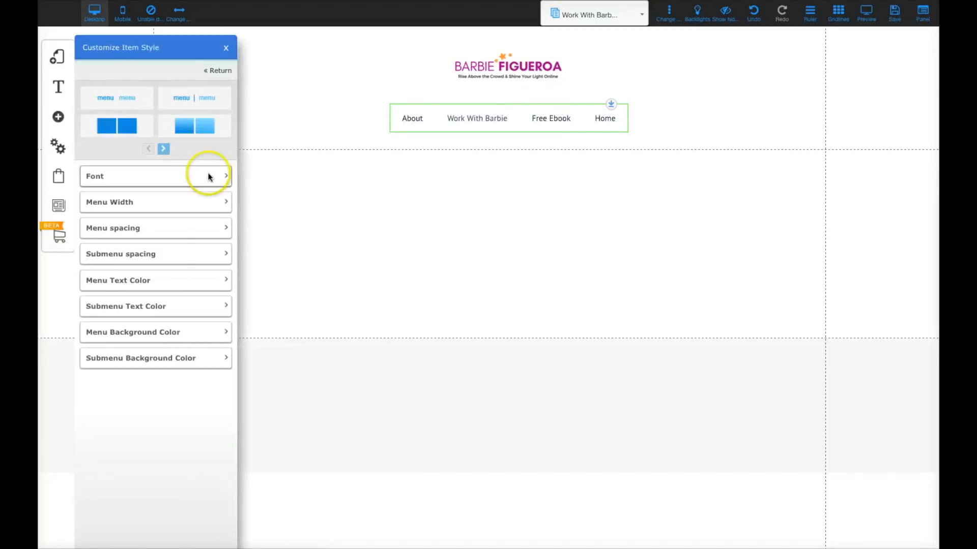
click(221, 178)
click(220, 222)
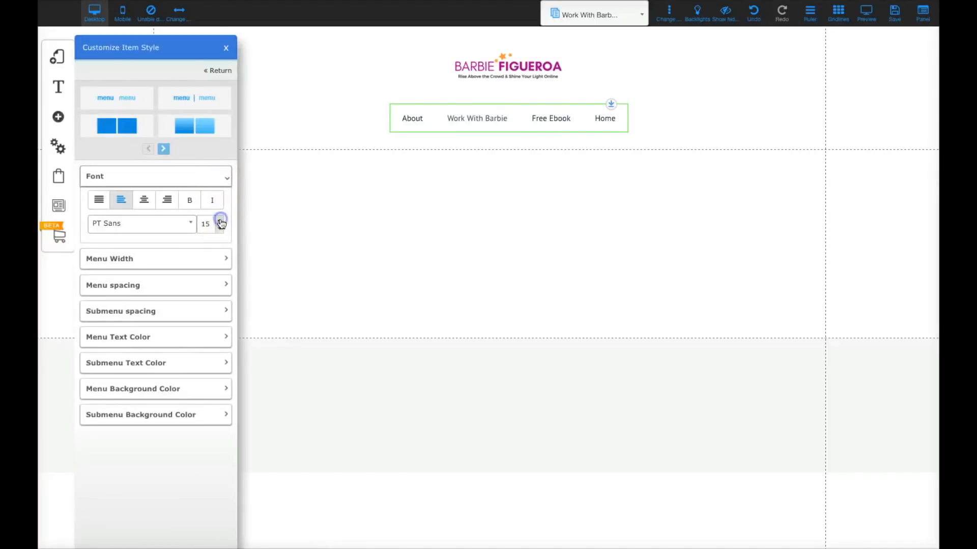
click(221, 222)
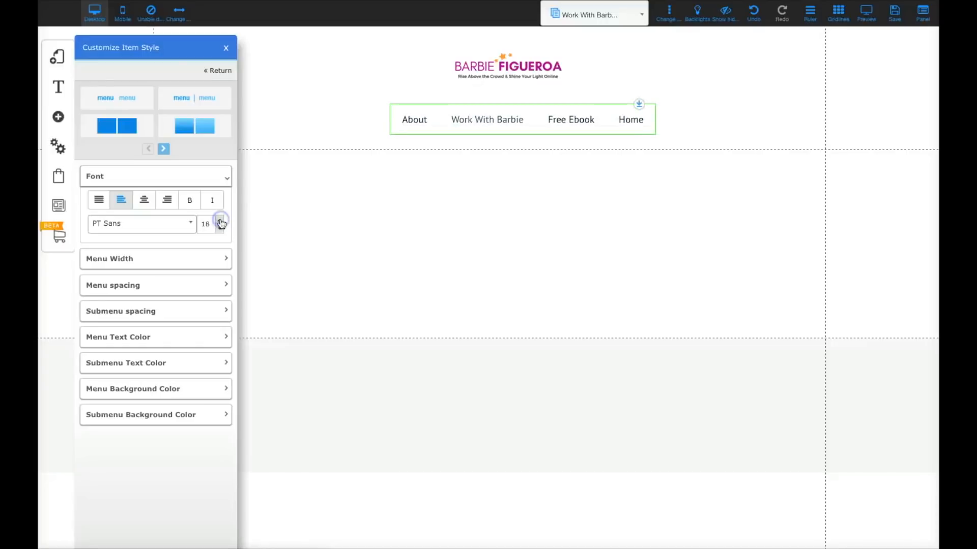
click(221, 222)
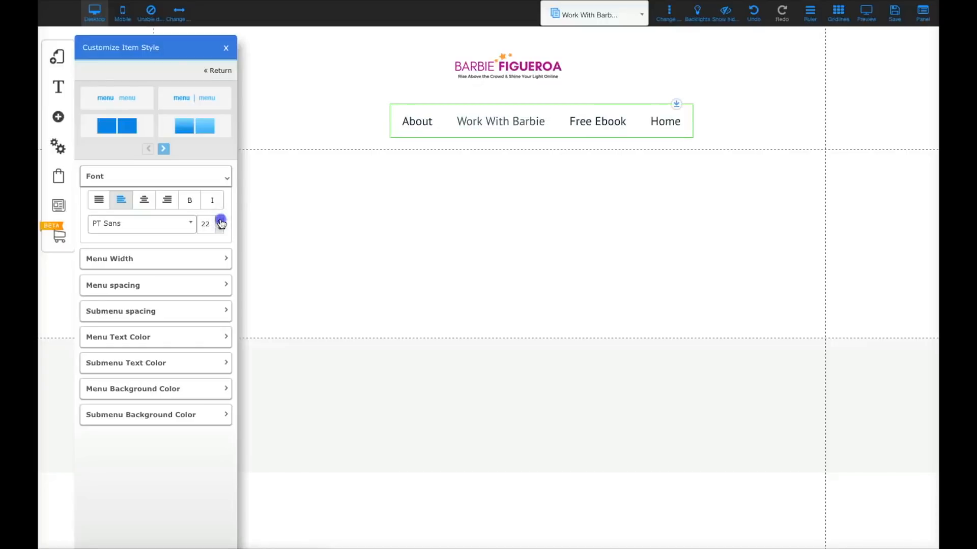
click(149, 229)
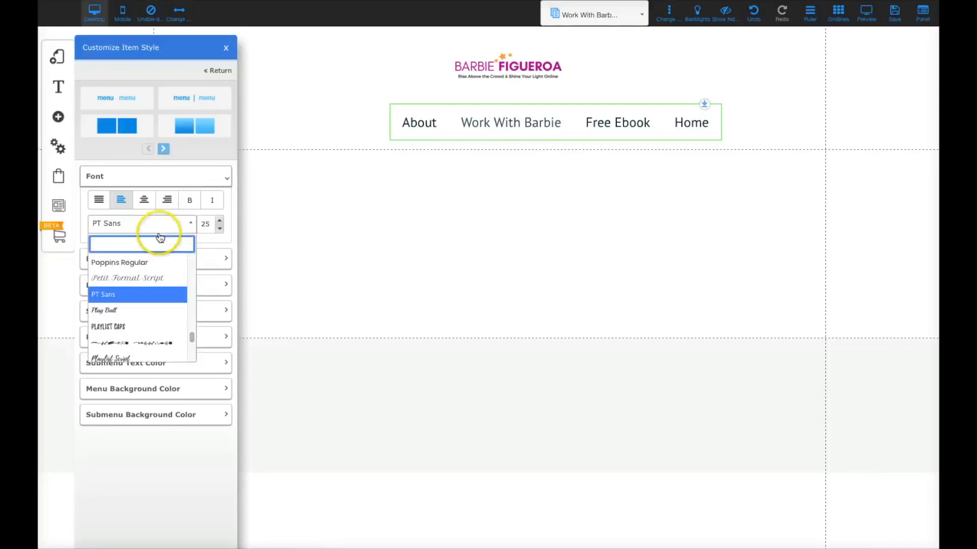
text(Lato)
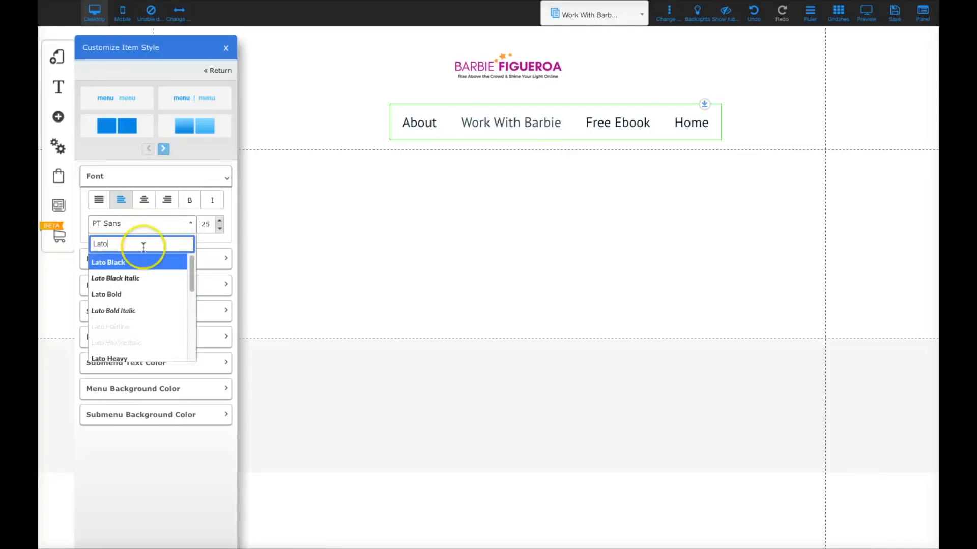
click(130, 262)
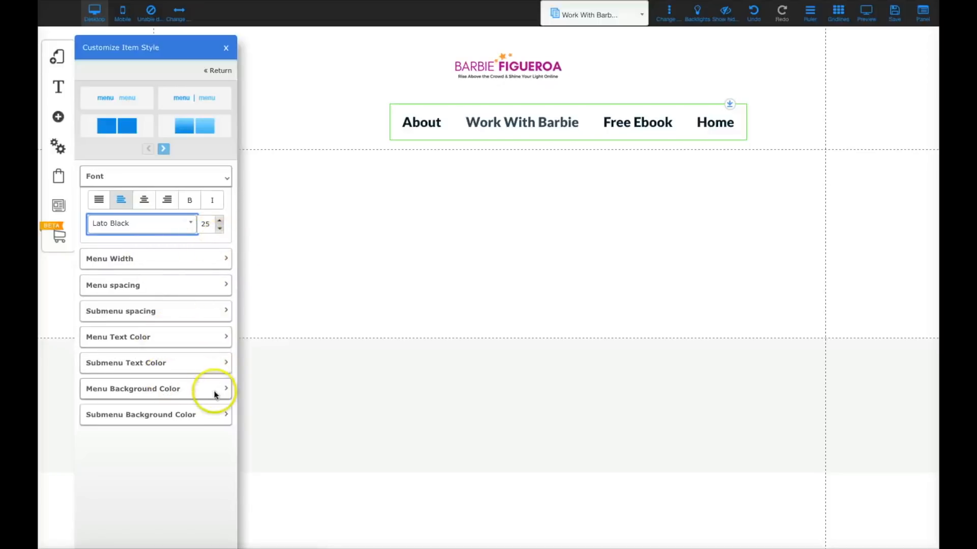
click(226, 245)
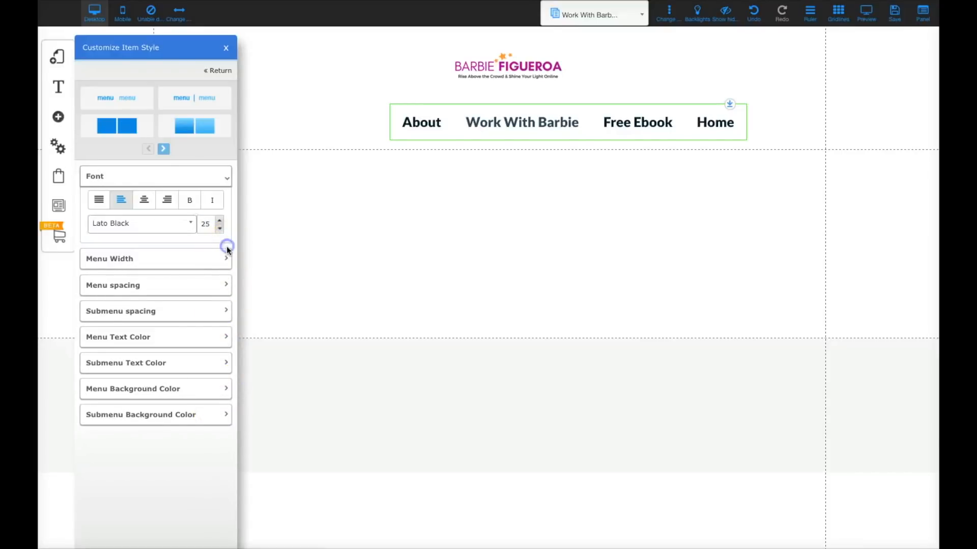
click(226, 181)
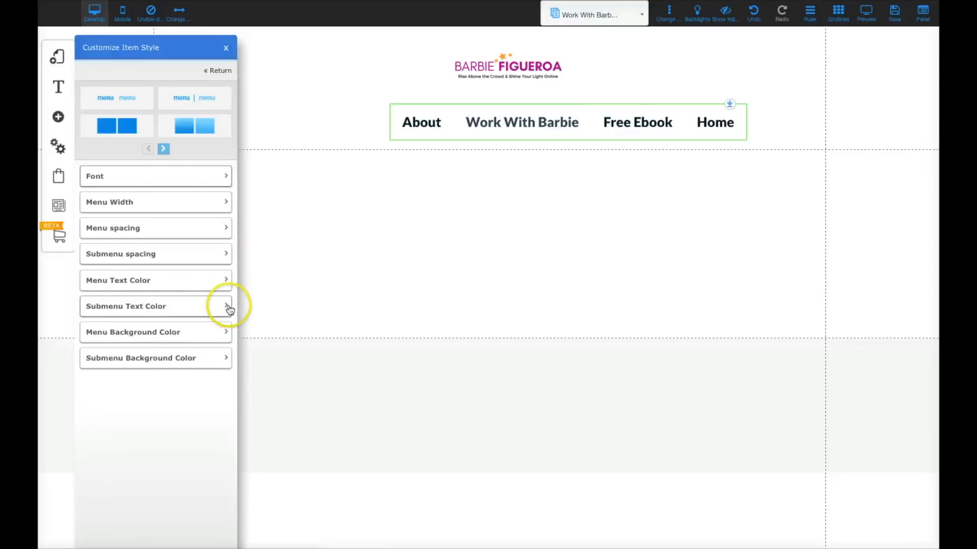
Step: Set the menu text colors to black by default, teal on hover and magenta when selected
click(224, 280)
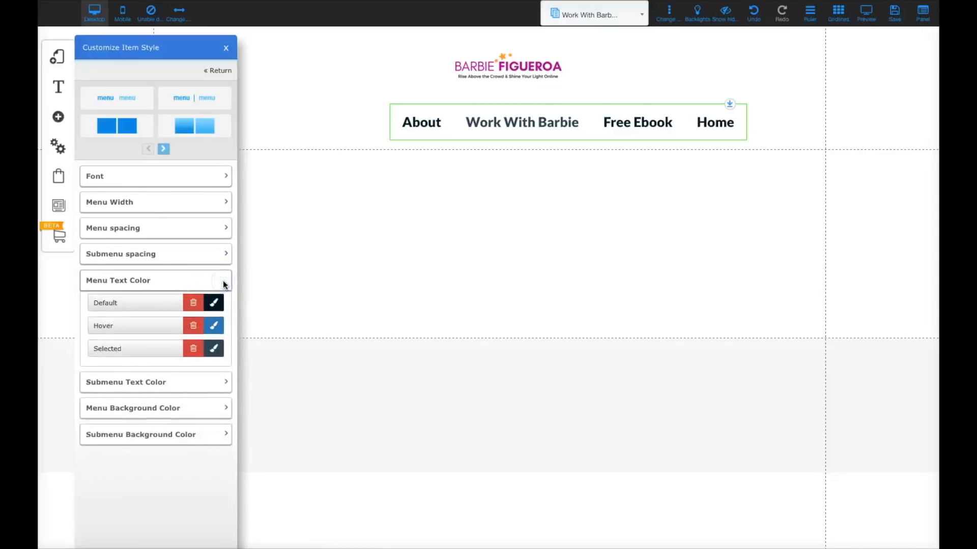
click(214, 304)
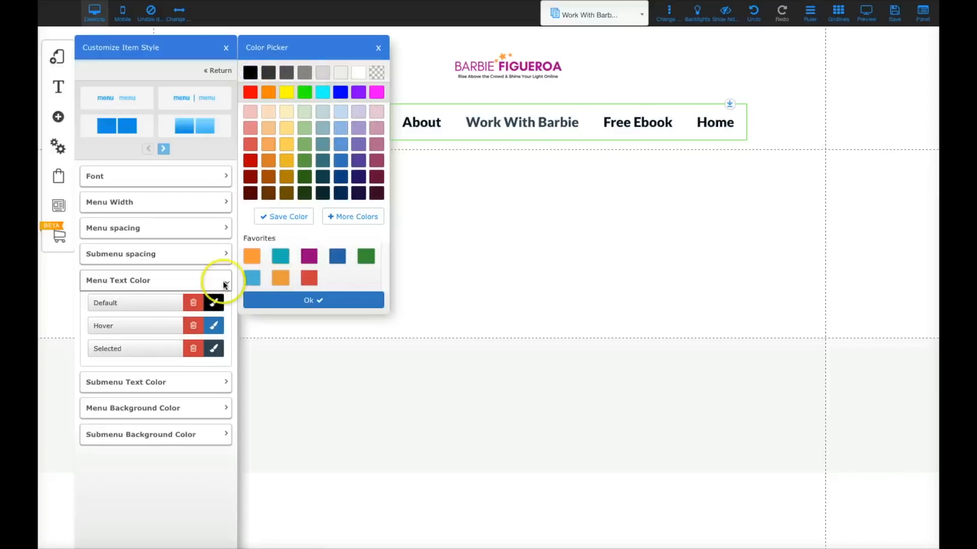
click(218, 329)
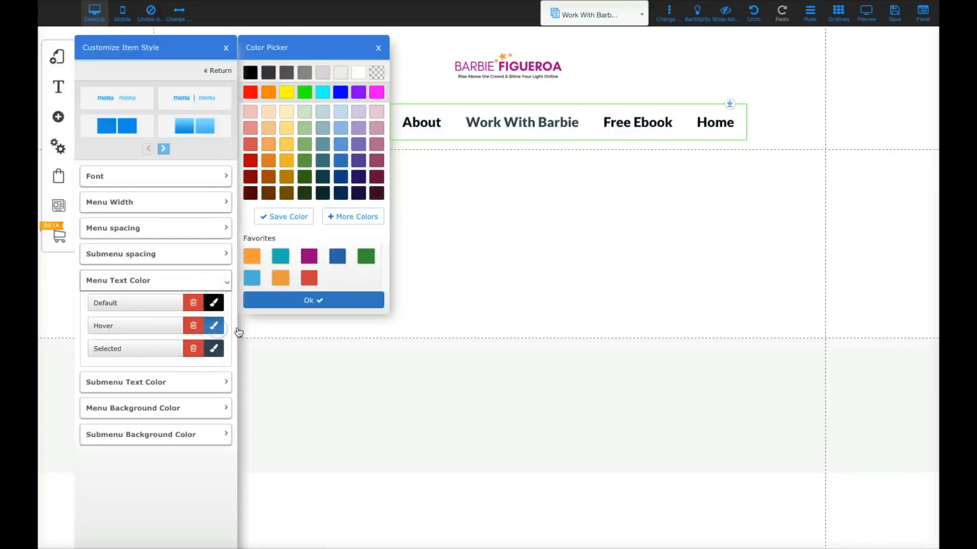
click(305, 258)
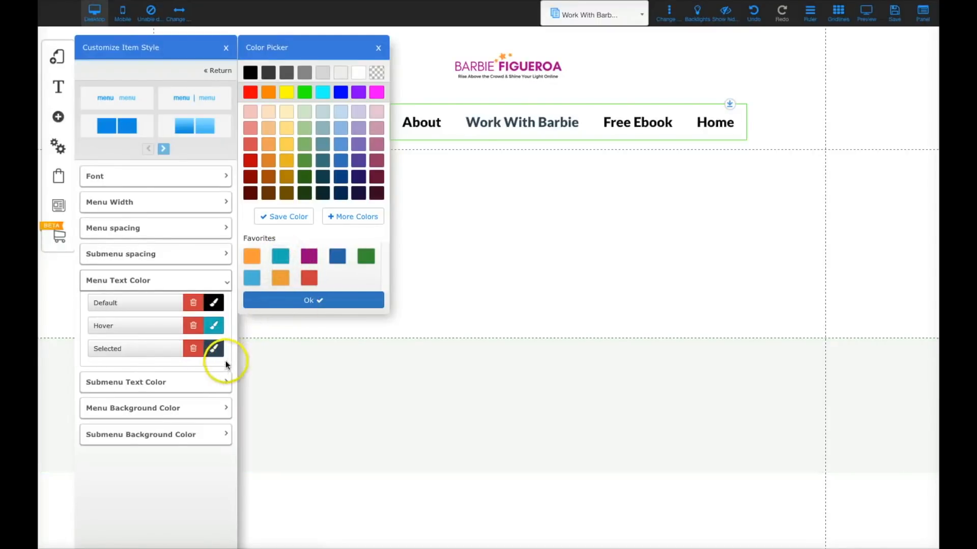
click(214, 349)
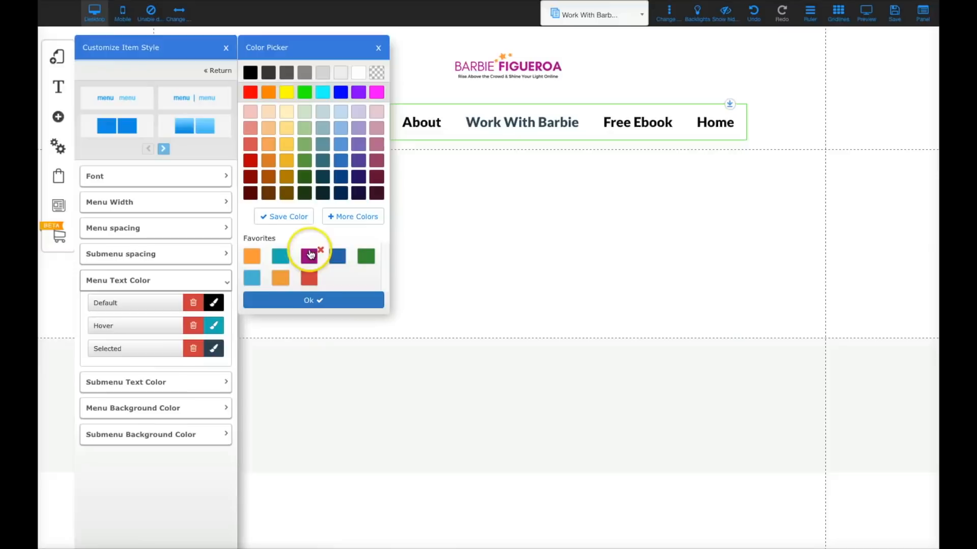
click(301, 300)
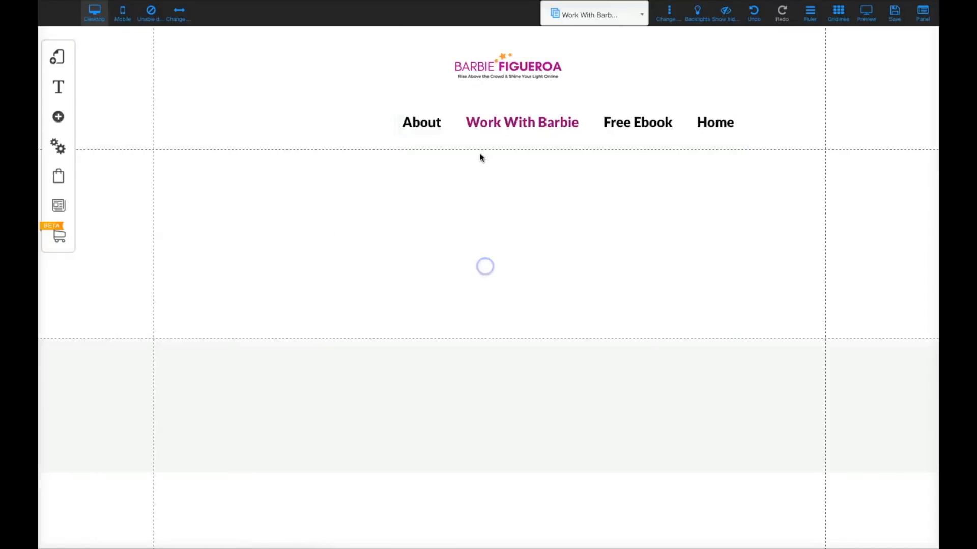
Step: Center the navigation menu beneath the logo, save the site style, settings and default layout changes, and dismiss the alert
drag(518, 122, 446, 120)
click(768, 107)
click(894, 10)
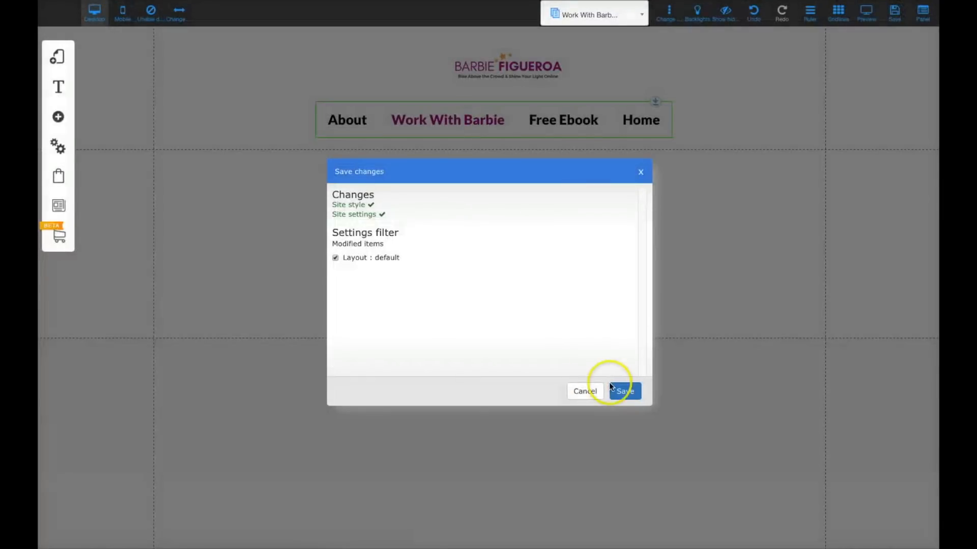
click(617, 389)
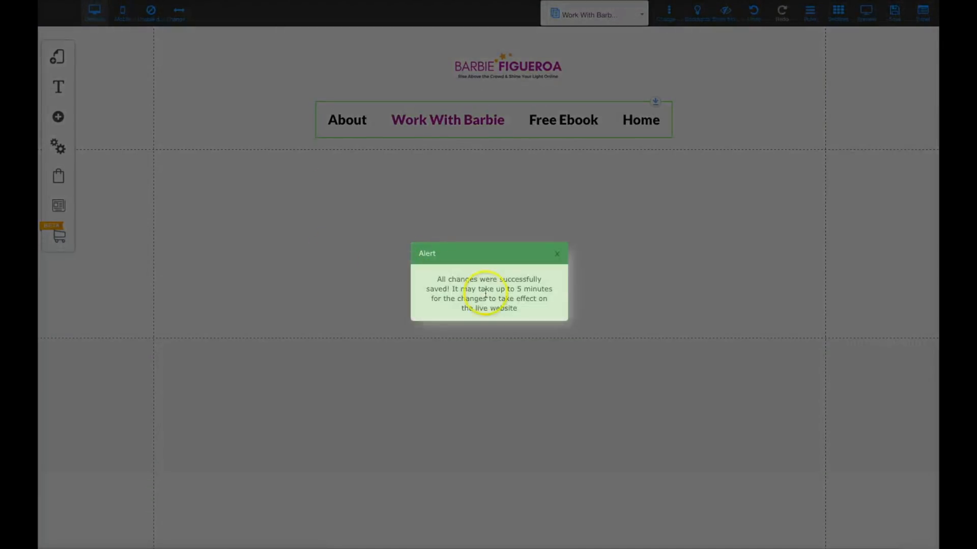
click(556, 253)
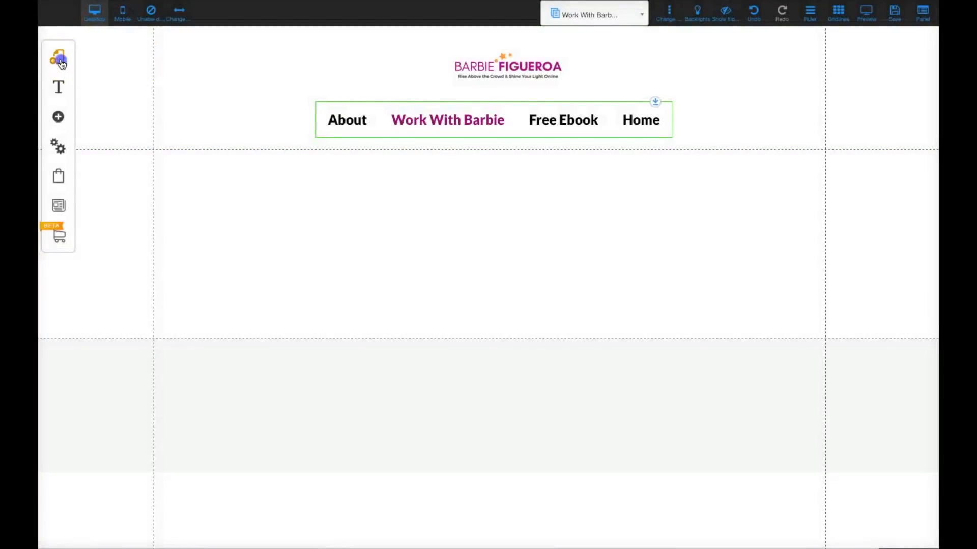
Step: Open the Home page from the default layout's page list and close the list
click(57, 57)
click(213, 84)
click(200, 173)
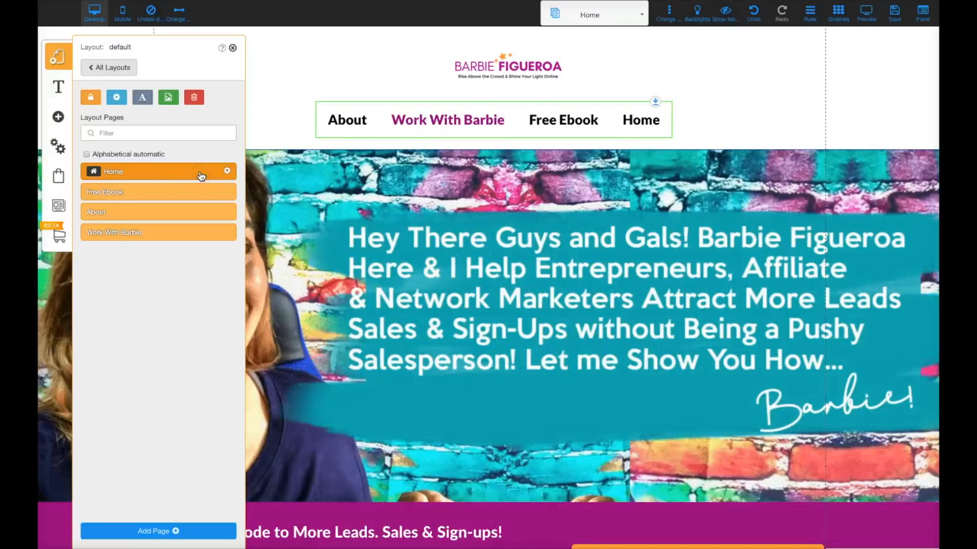
click(858, 181)
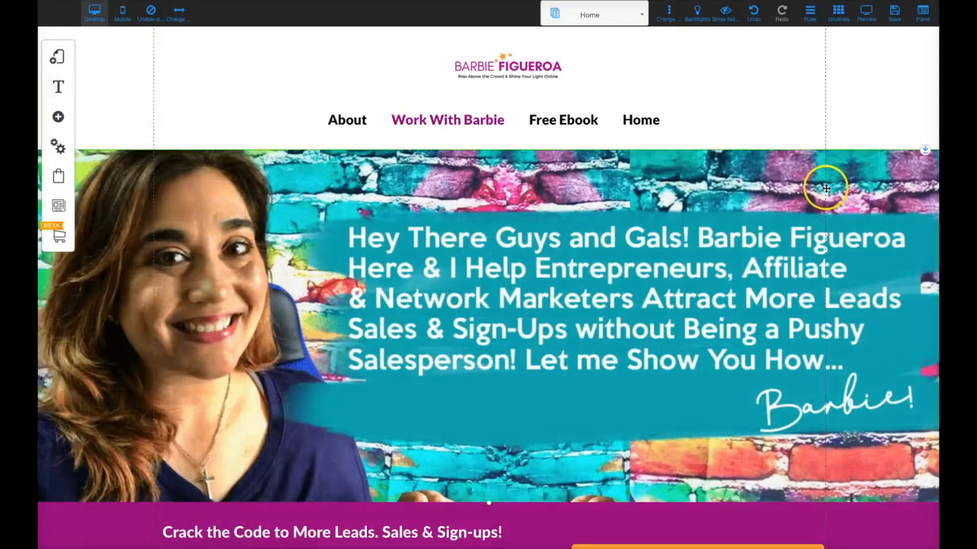
Step: Look over the Home page in the editor, from the header banner through the Learning Academies boxes to the Subscribe section
scroll(826, 189, down, 8)
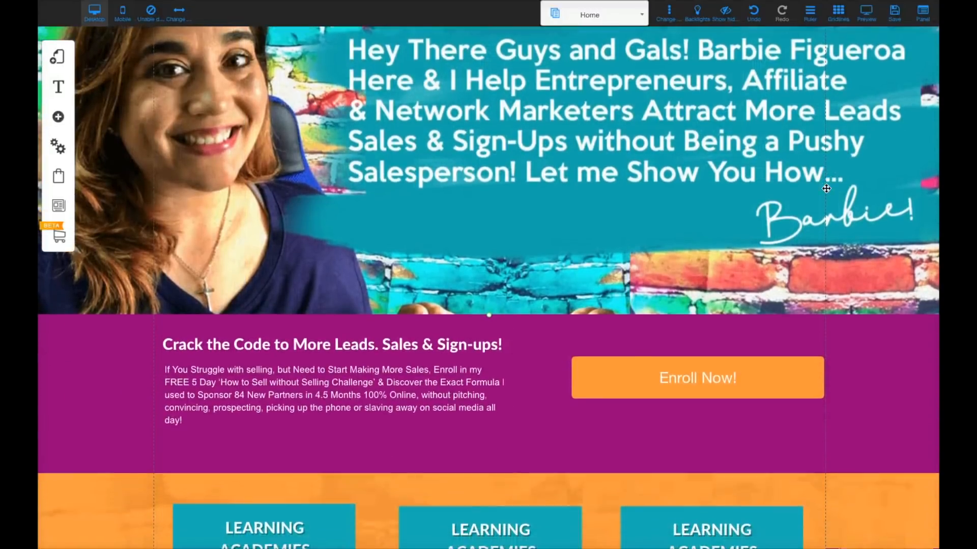
scroll(826, 188, down, 13)
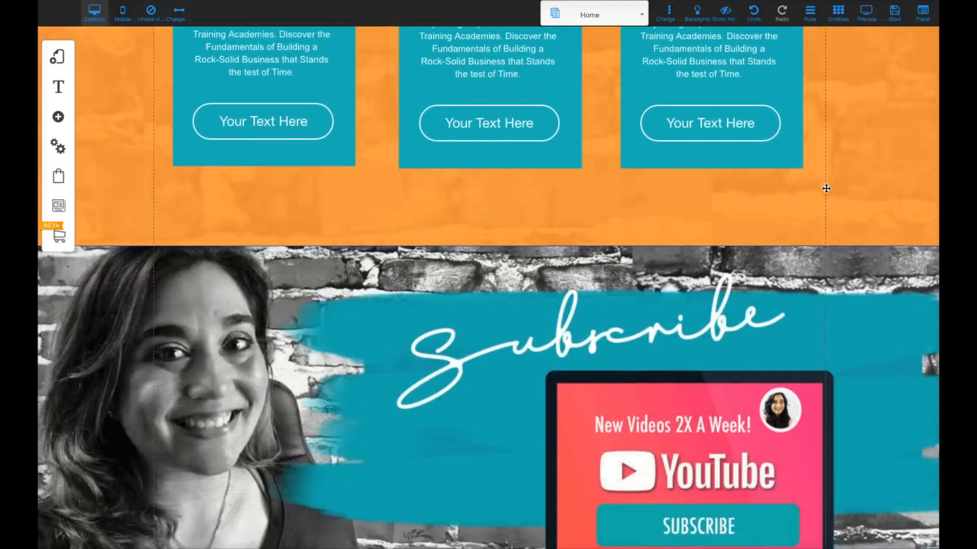
scroll(826, 188, up, 20)
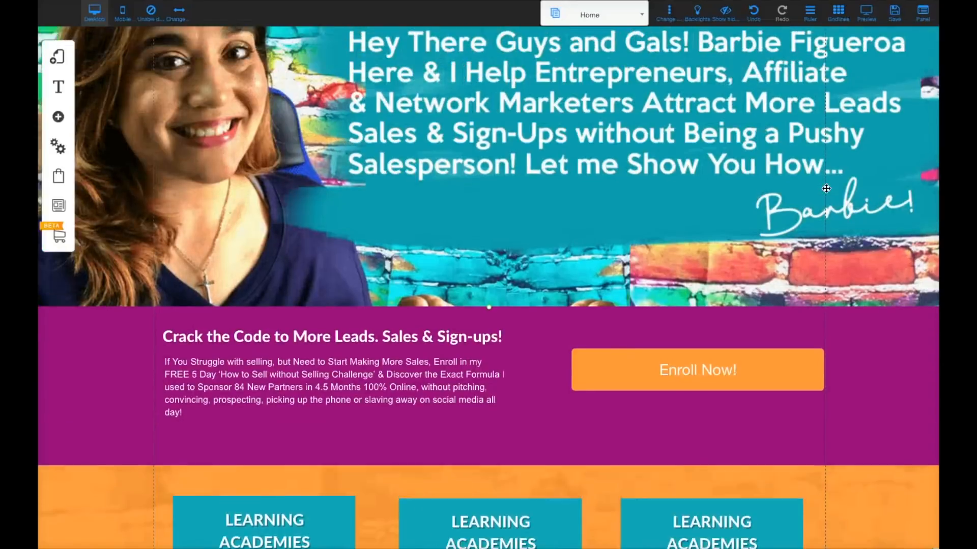
scroll(826, 188, up, 3)
scroll(826, 188, down, 3)
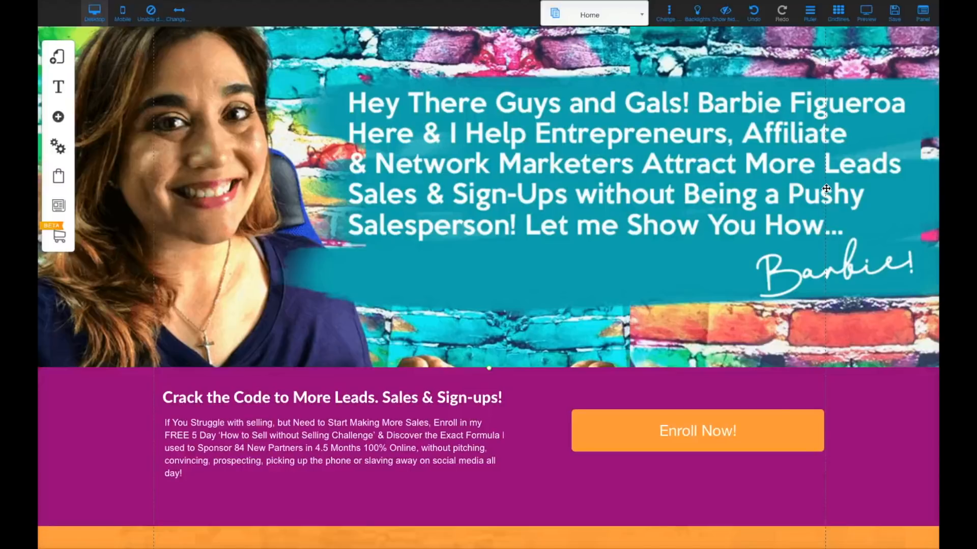
scroll(826, 188, up, 3)
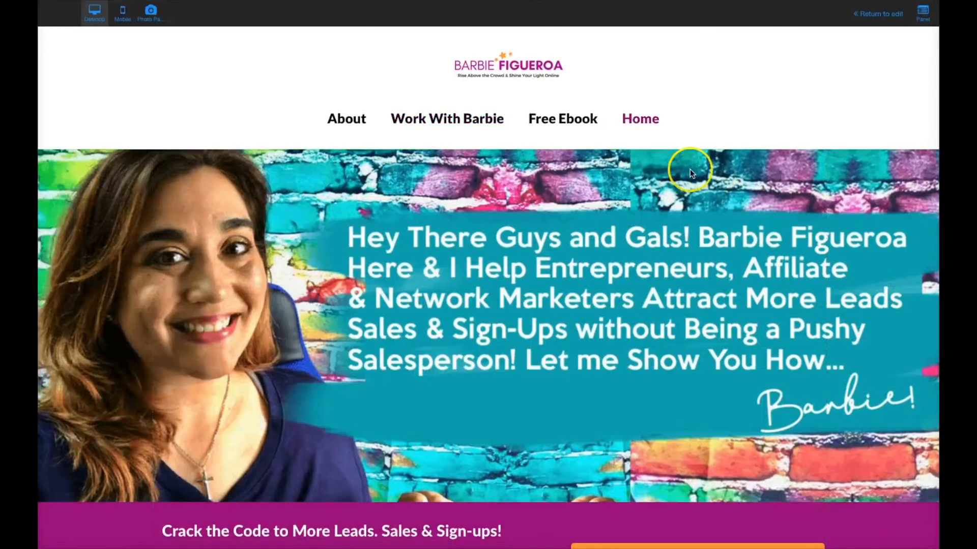
Step: Examine the Home page in desktop preview, checking the menu, banner, Subscribe section and Learning Academies buttons
scroll(689, 173, down, 15)
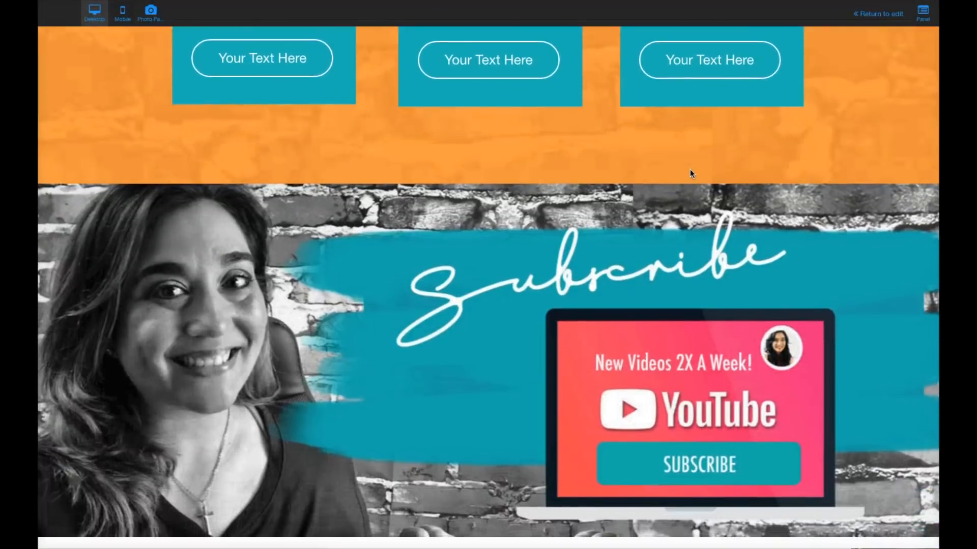
scroll(689, 173, up, 15)
scroll(689, 173, down, 1)
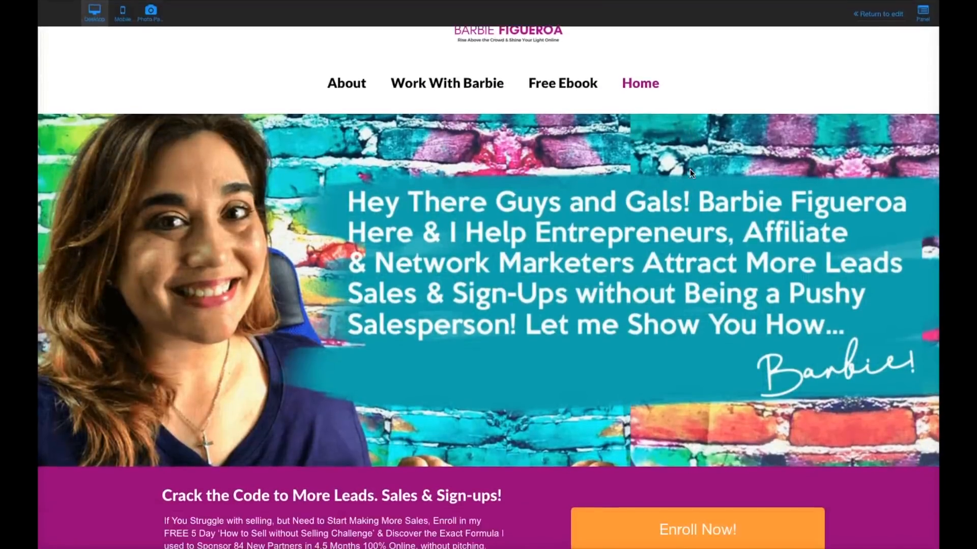
scroll(690, 173, down, 15)
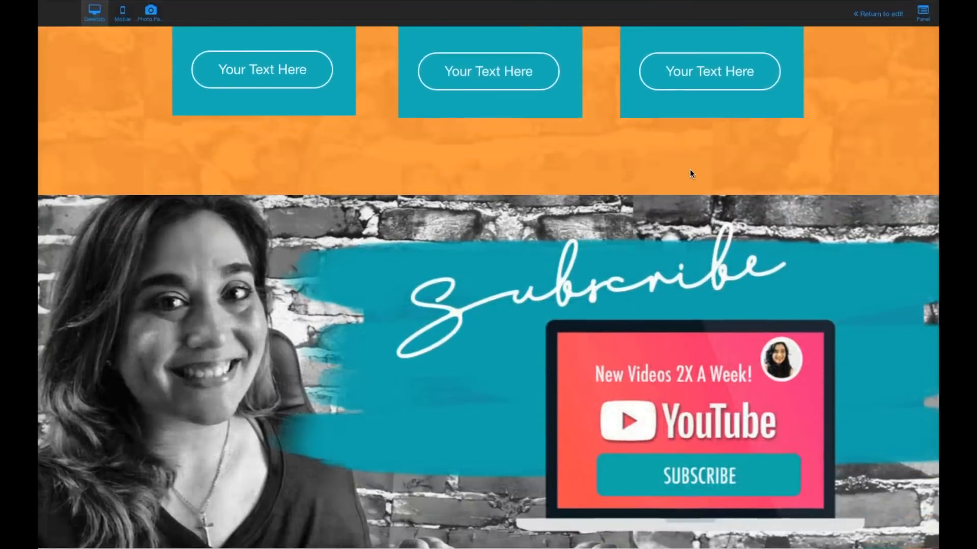
scroll(689, 173, up, 4)
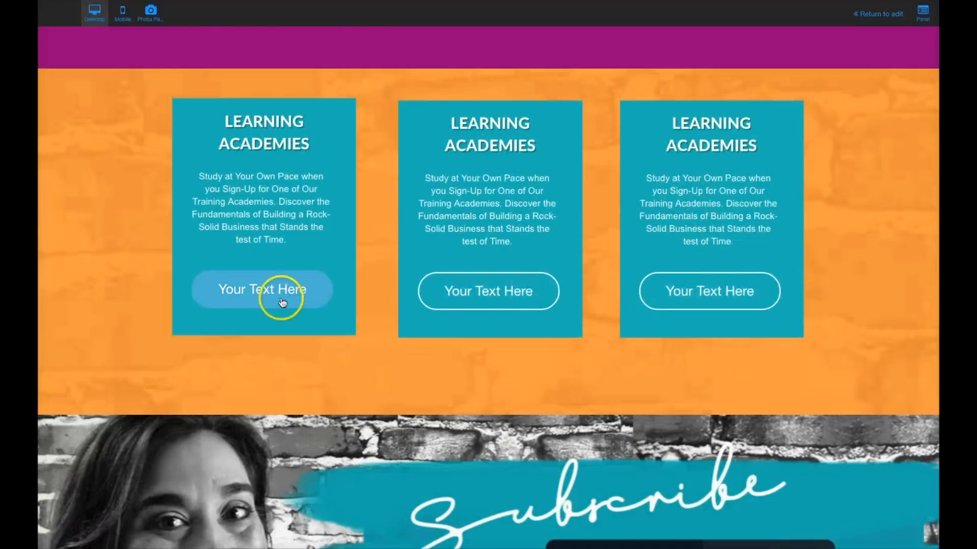